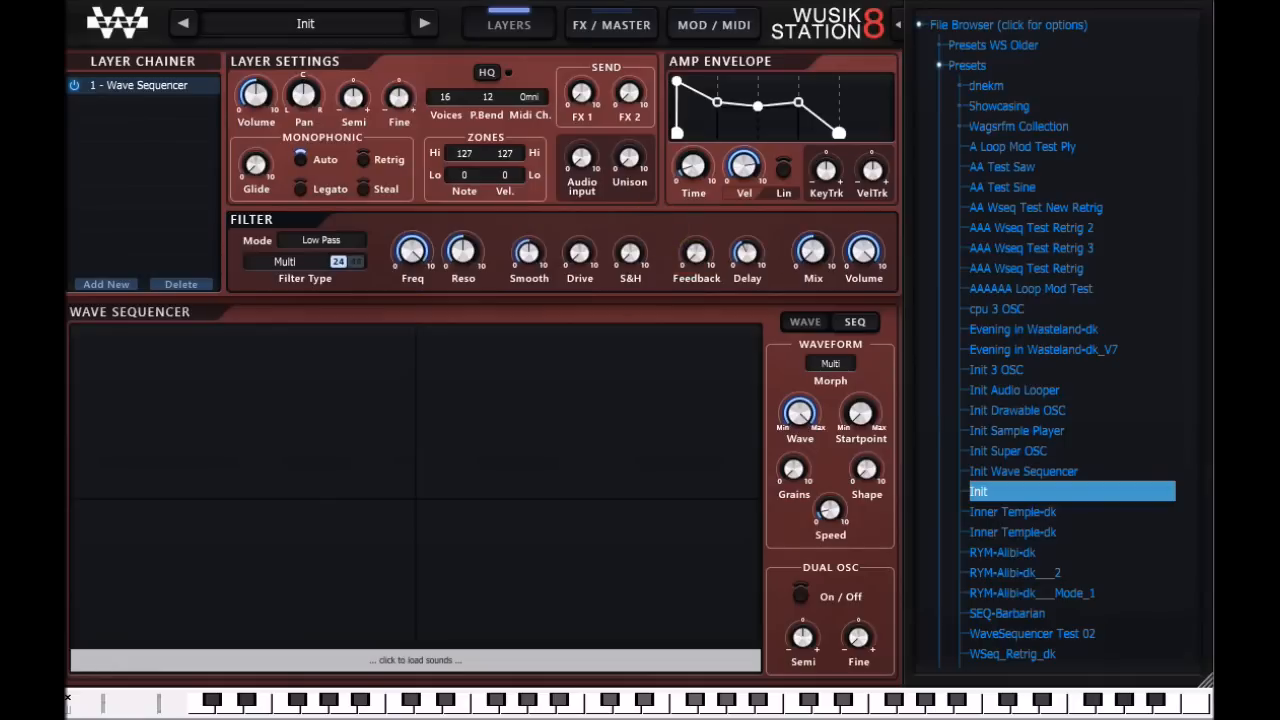
pyautogui.click(1055, 433)
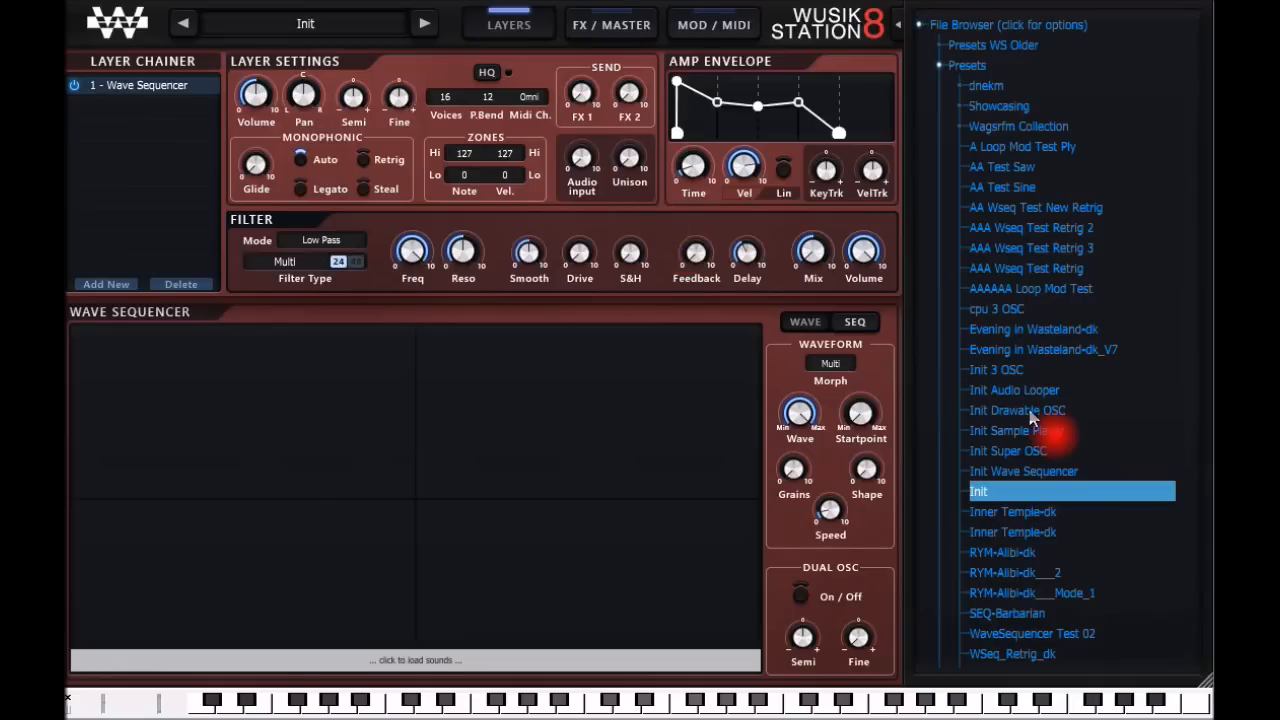
pyautogui.click(696, 252)
pyautogui.click(683, 225)
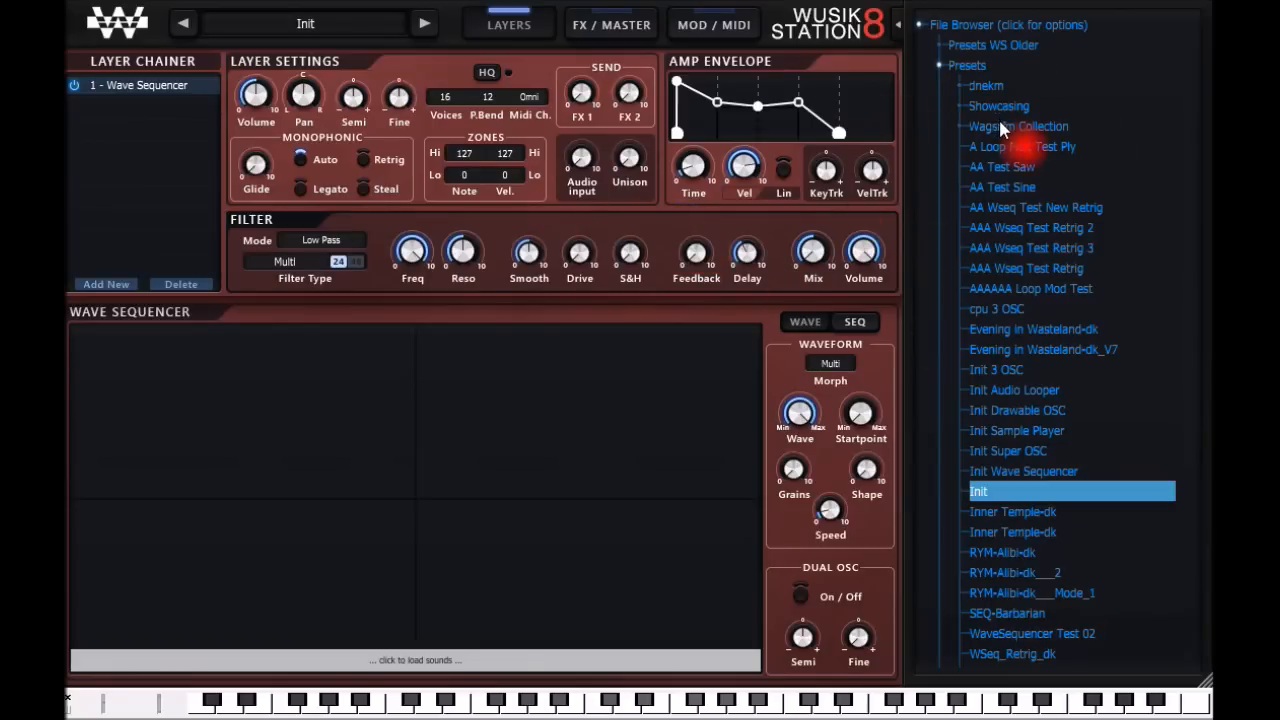
# Examine the file browser's Presets WS Older, Presets, SoundSets WS Older and SoundSets folders, leaving them all collapsed.
pyautogui.click(1013, 67)
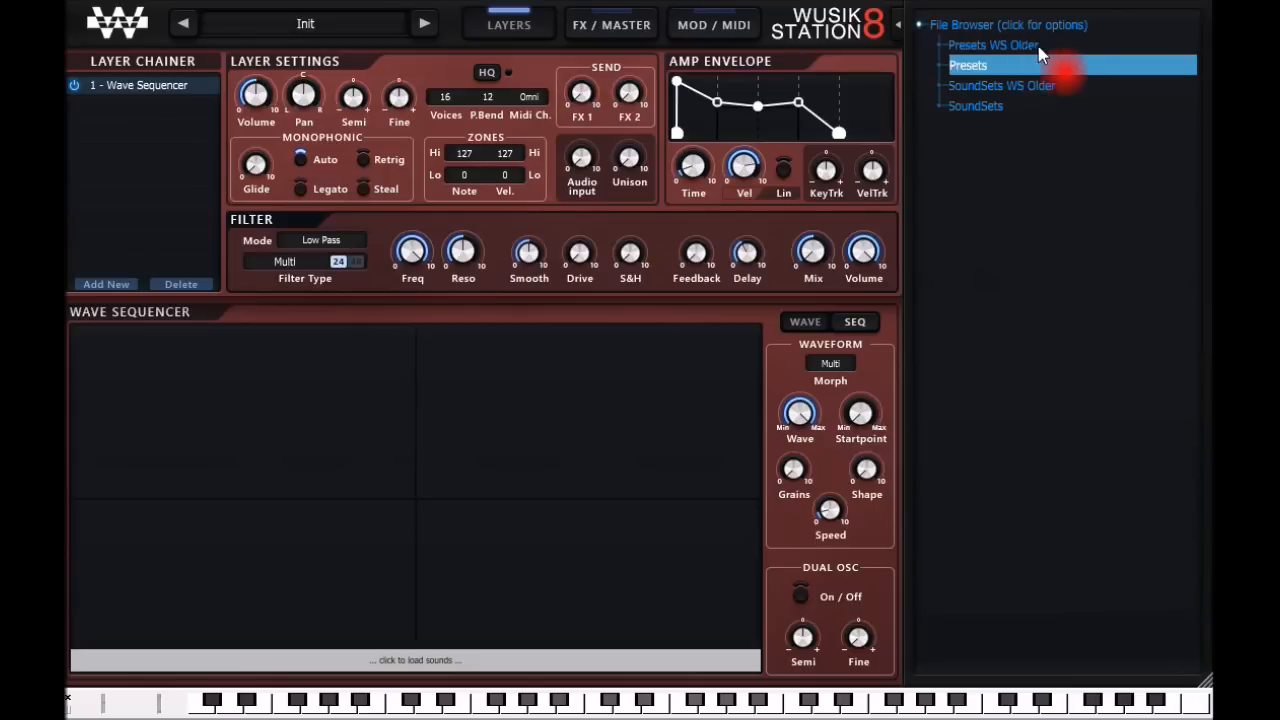
pyautogui.click(1040, 47)
pyautogui.click(1038, 47)
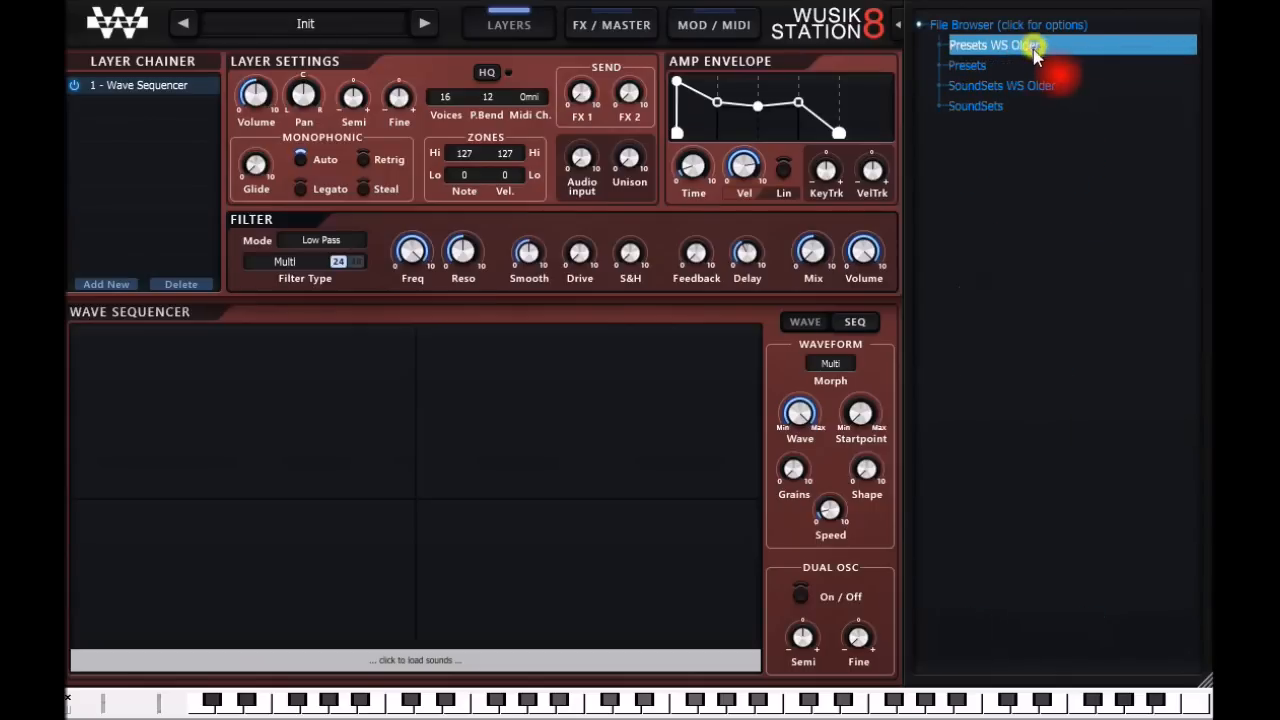
pyautogui.click(1035, 65)
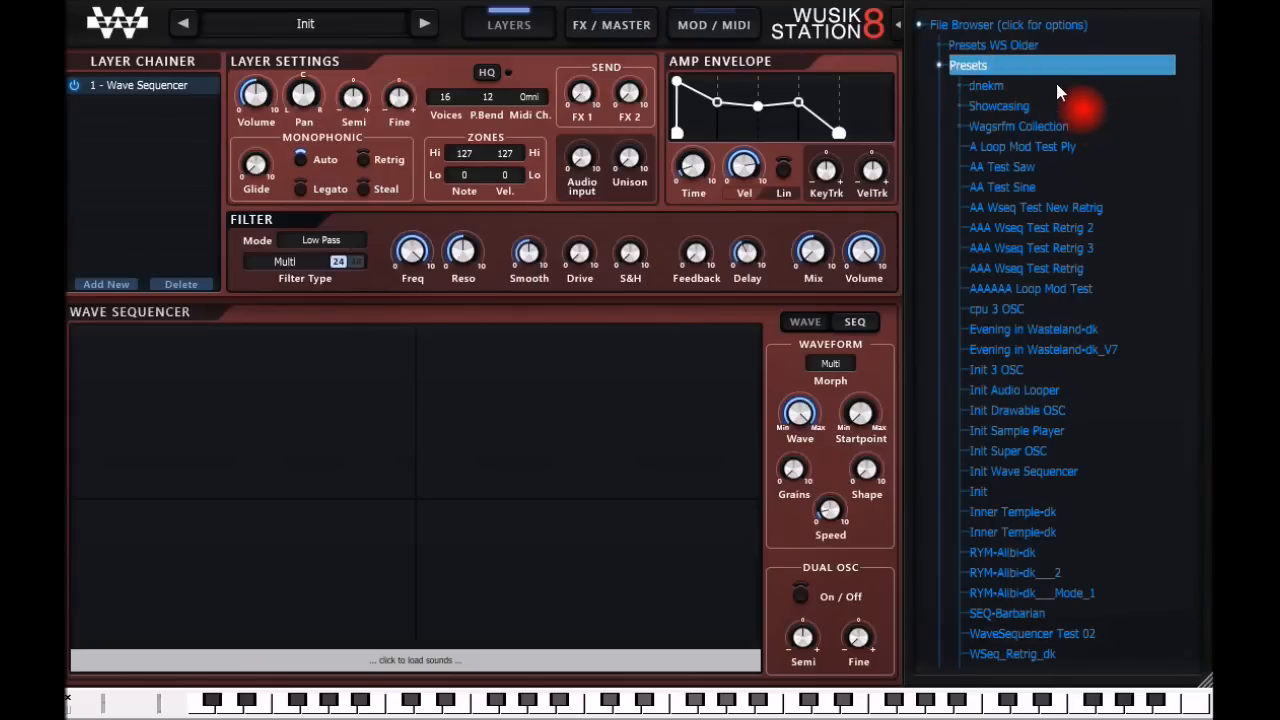
pyautogui.click(1040, 68)
pyautogui.click(1046, 86)
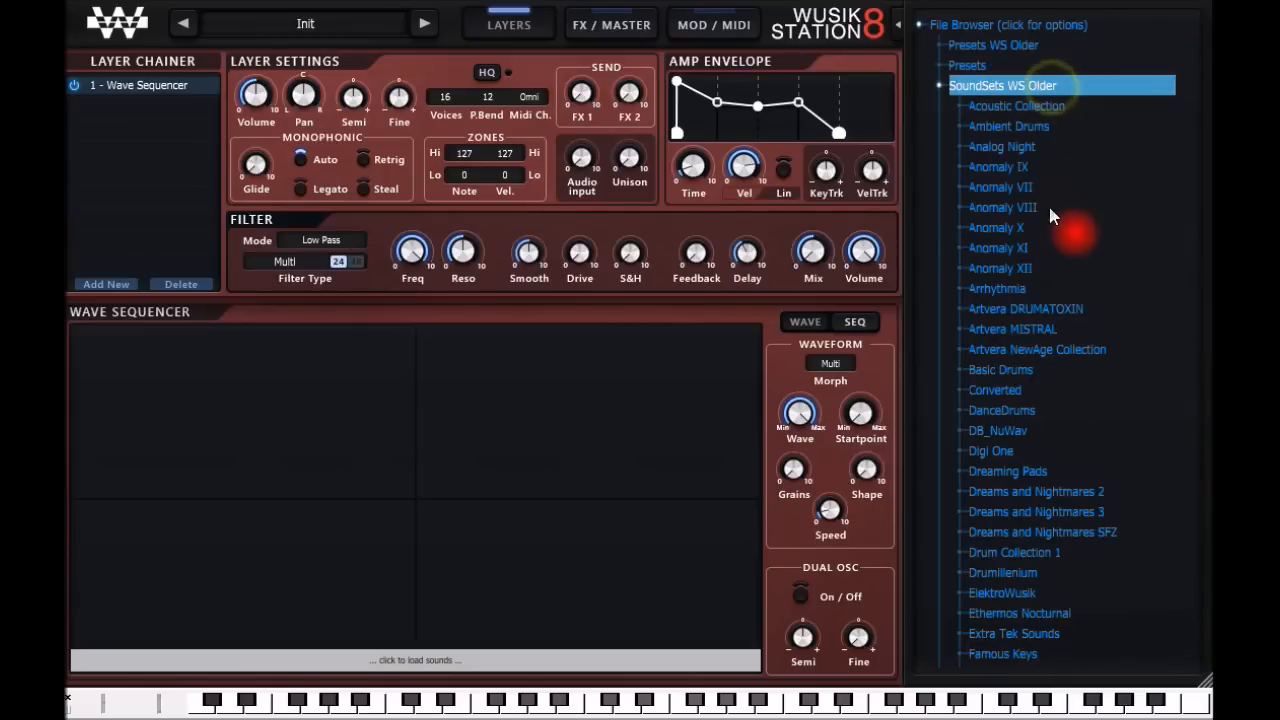
pyautogui.click(1042, 86)
pyautogui.click(1038, 106)
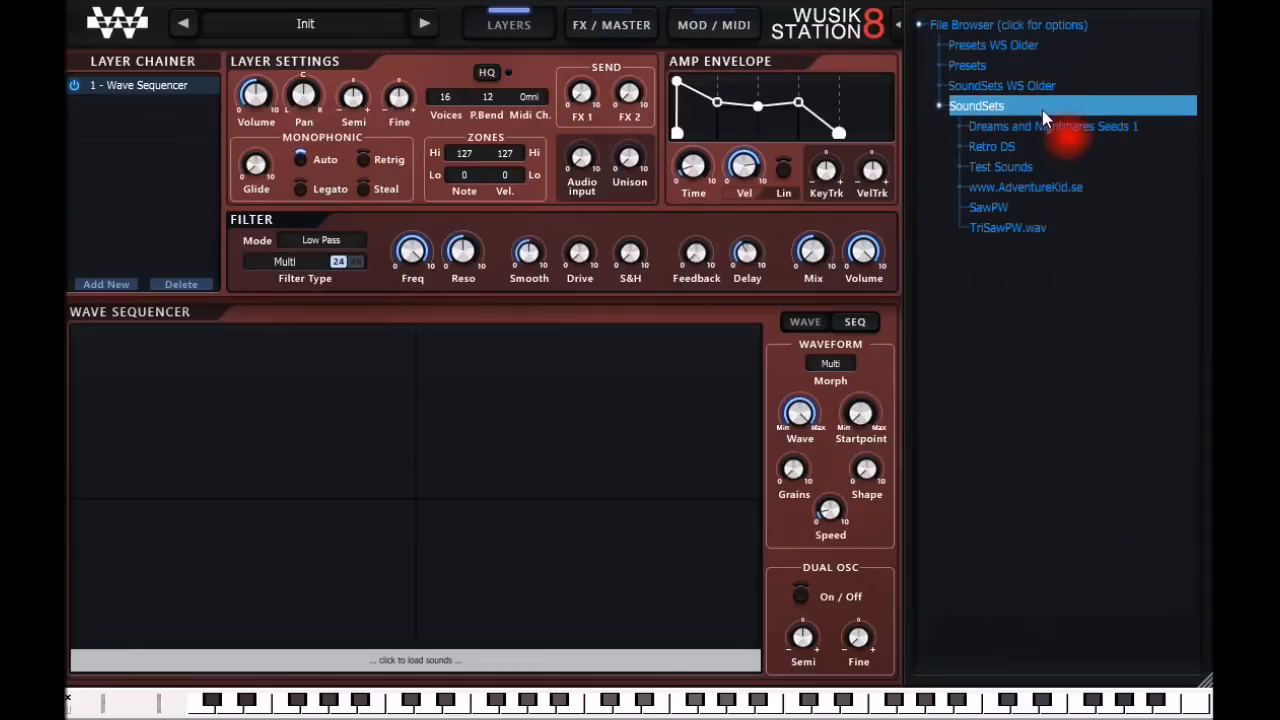
pyautogui.click(1040, 108)
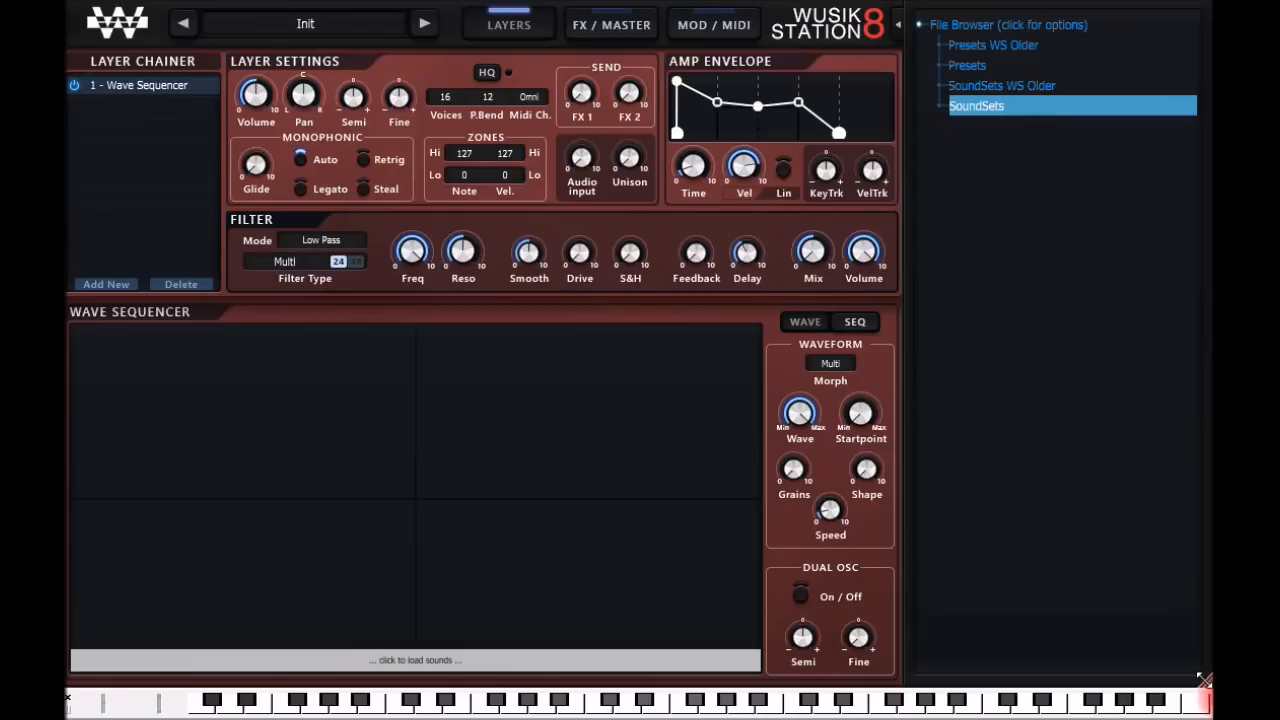
pyautogui.moveTo(1204, 680)
pyautogui.mouseDown()
pyautogui.moveTo(921, 665)
pyautogui.moveTo(1174, 677)
pyautogui.moveTo(1207, 663)
pyautogui.moveTo(1207, 676)
pyautogui.mouseUp()
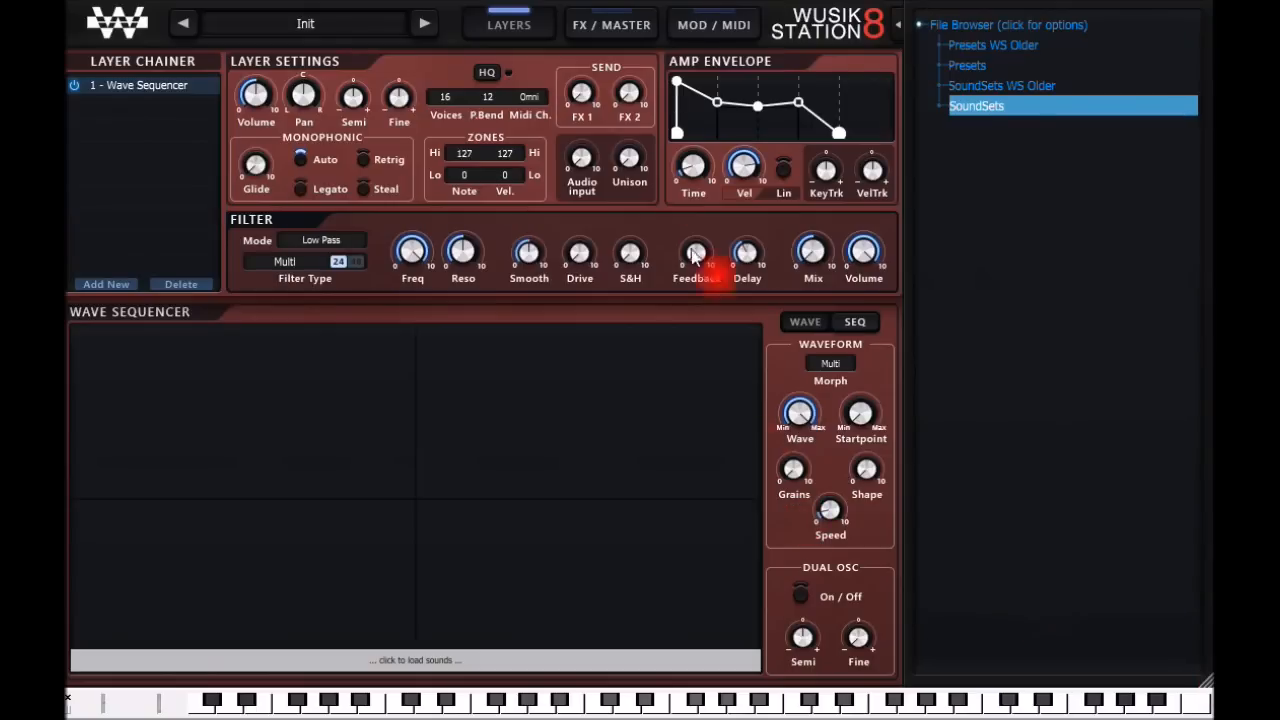
pyautogui.click(781, 221)
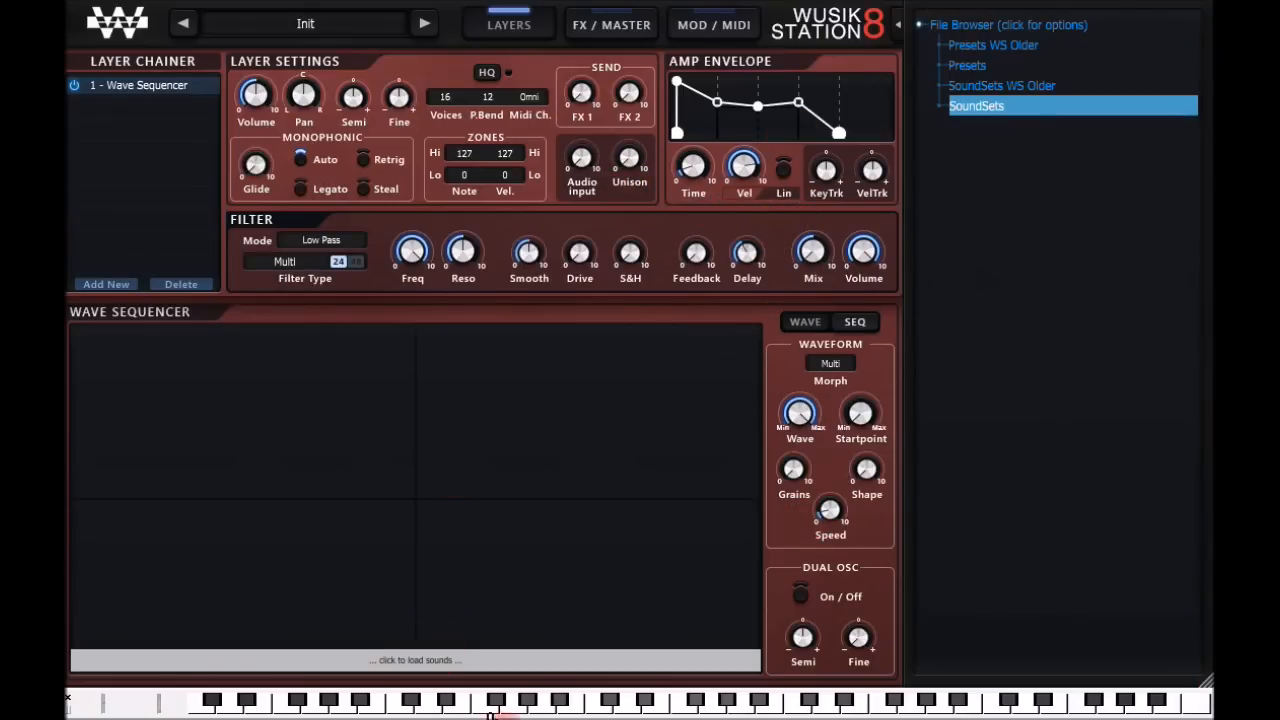
pyautogui.click(821, 705)
pyautogui.click(714, 703)
pyautogui.click(600, 703)
# View the About Wusik Station V8 version information and close it.
pyautogui.click(120, 33)
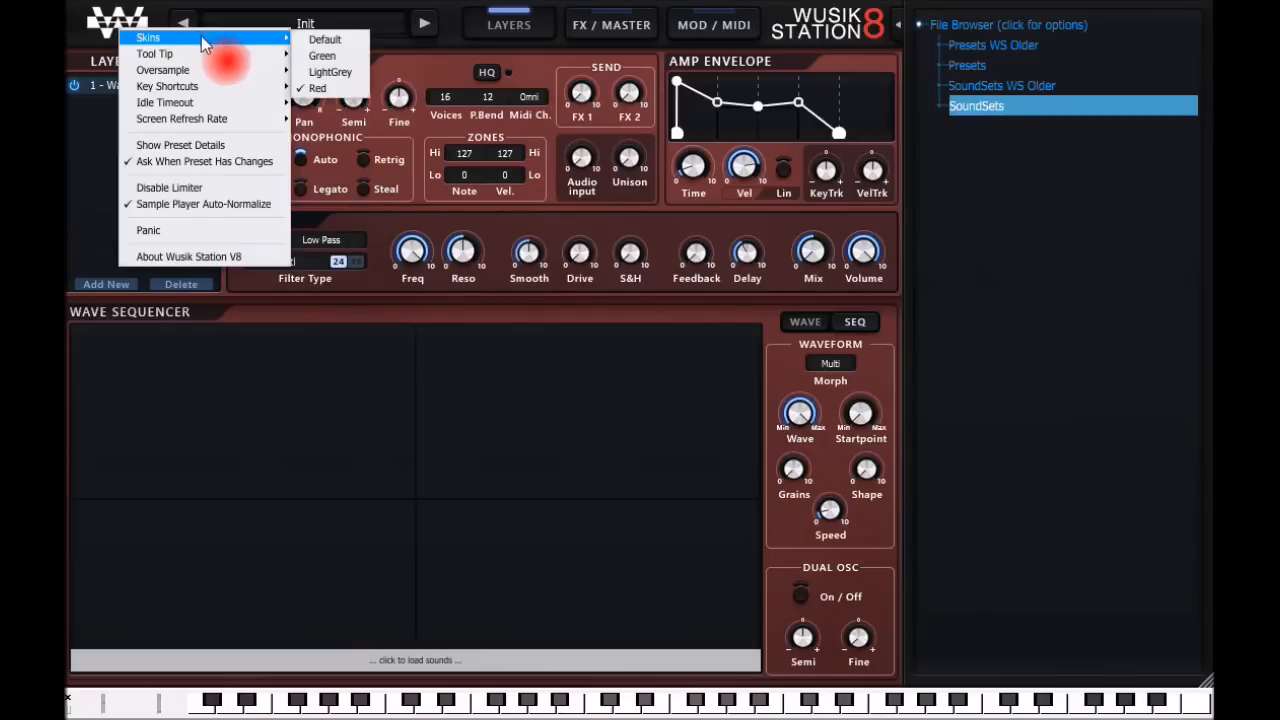
pyautogui.click(240, 256)
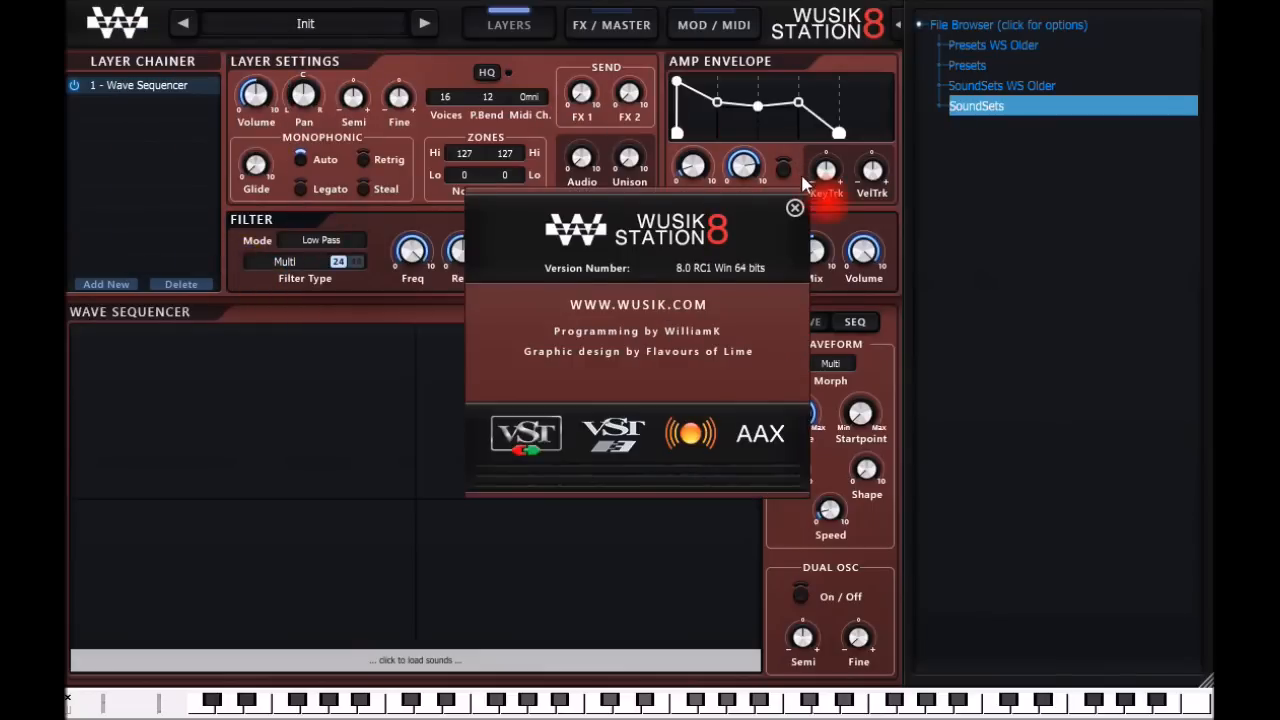
pyautogui.click(797, 210)
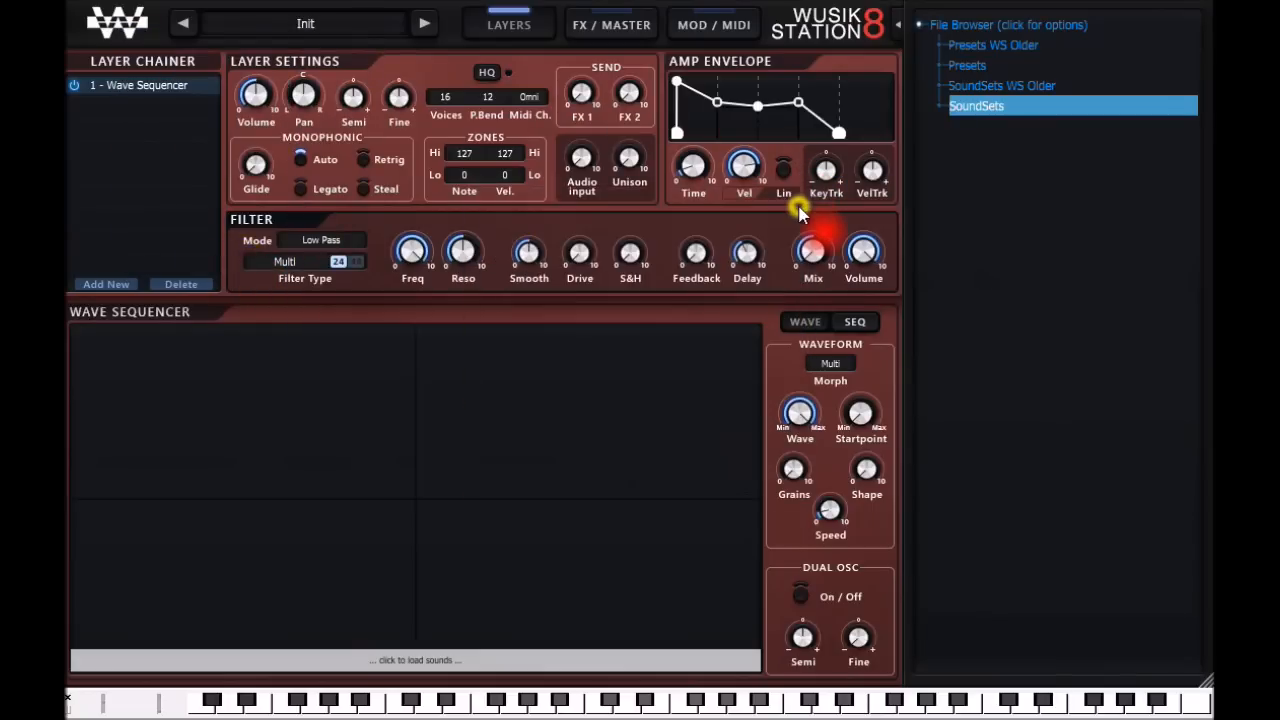
# Hide and reshow the file browser, and view the FX / Master and Mod / MIDI pages before returning to Layers.
pyautogui.click(897, 28)
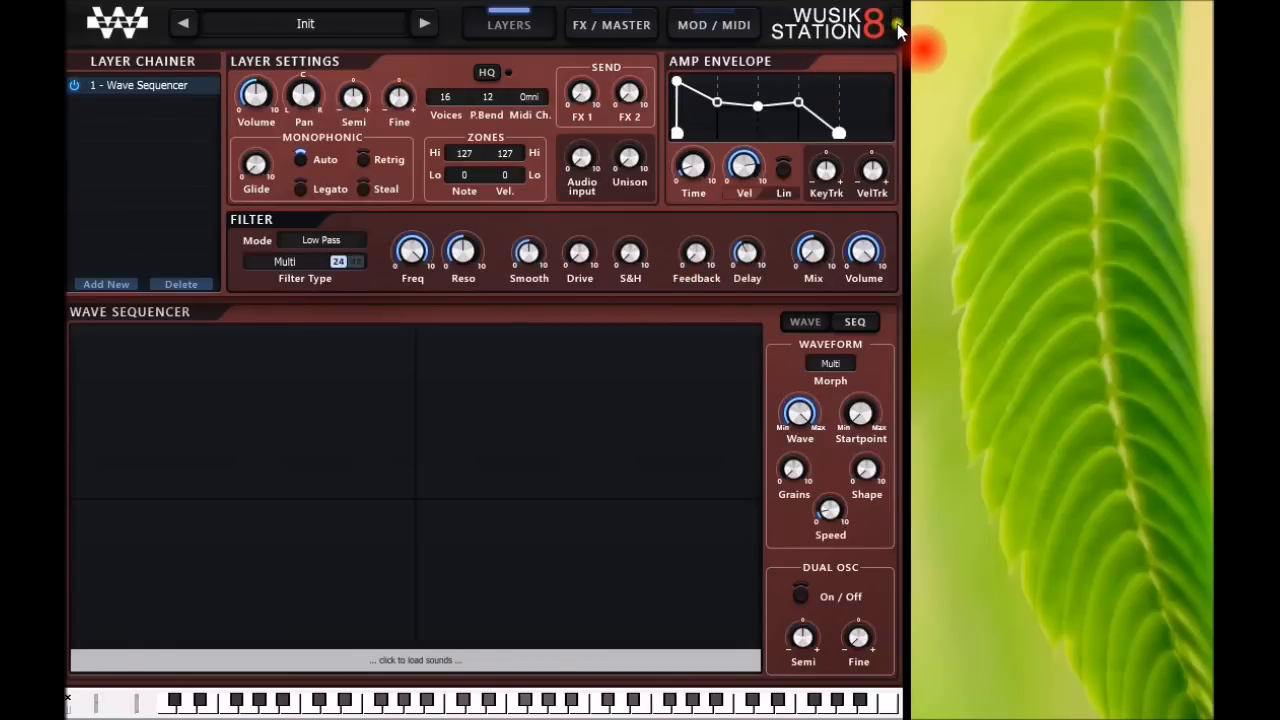
pyautogui.click(897, 28)
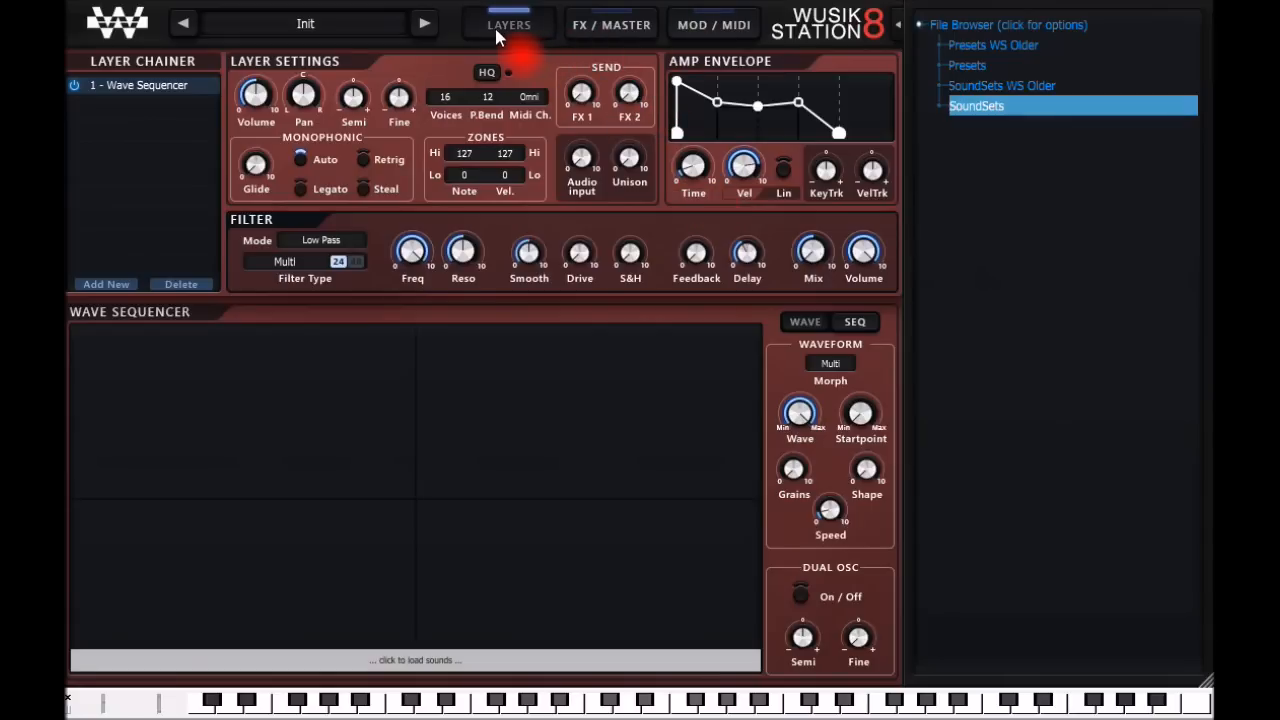
pyautogui.click(617, 36)
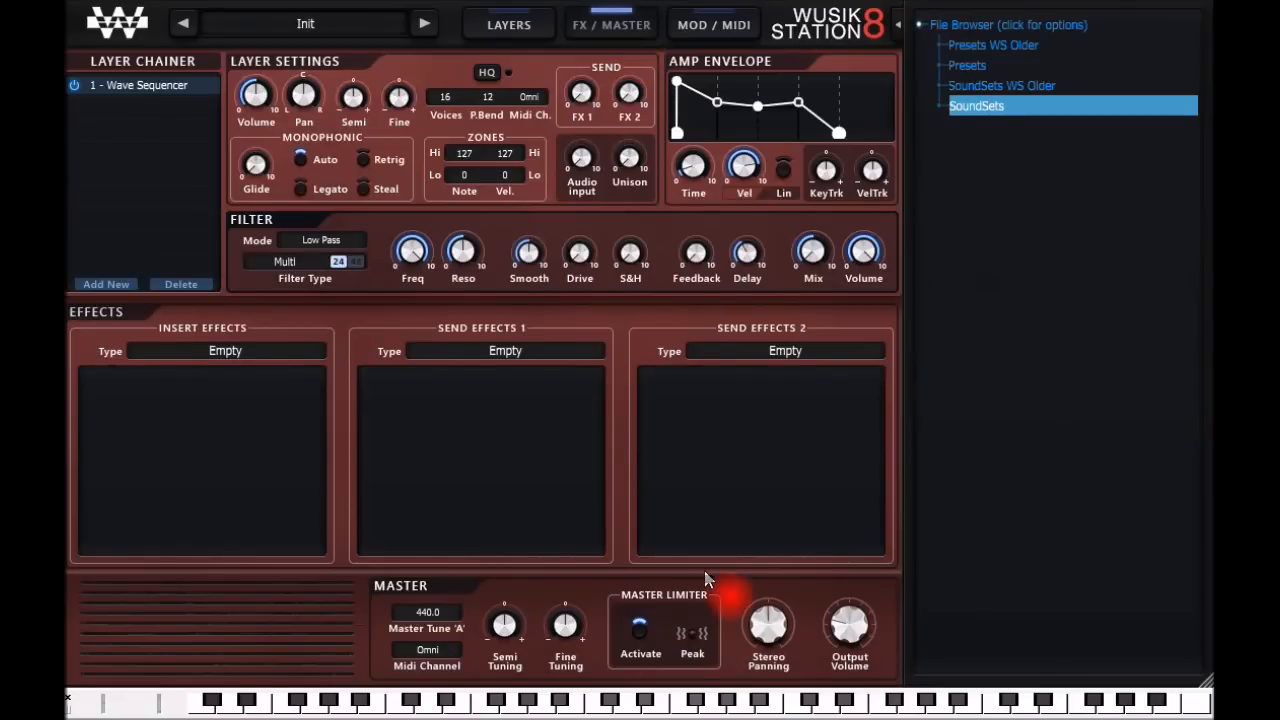
pyautogui.click(716, 26)
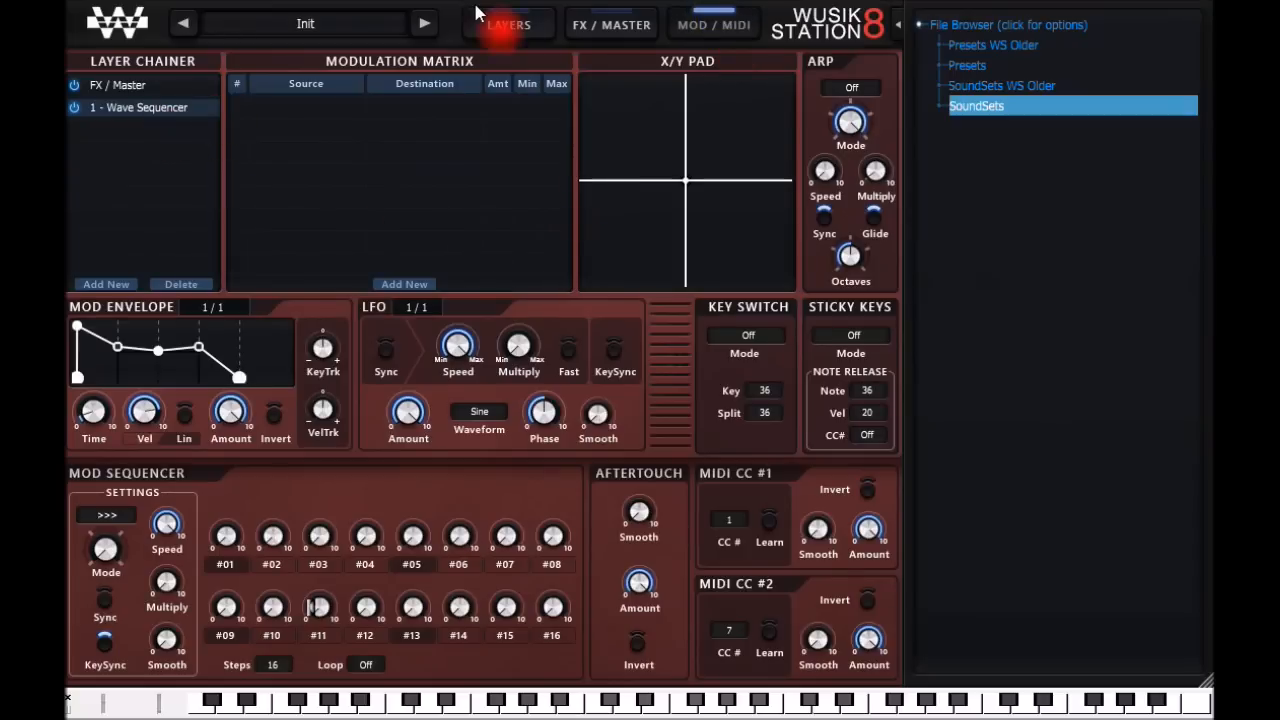
pyautogui.click(503, 24)
# Load the RYM-Alibi-dk preset from the main Presets folder and audition it with a note.
pyautogui.click(989, 66)
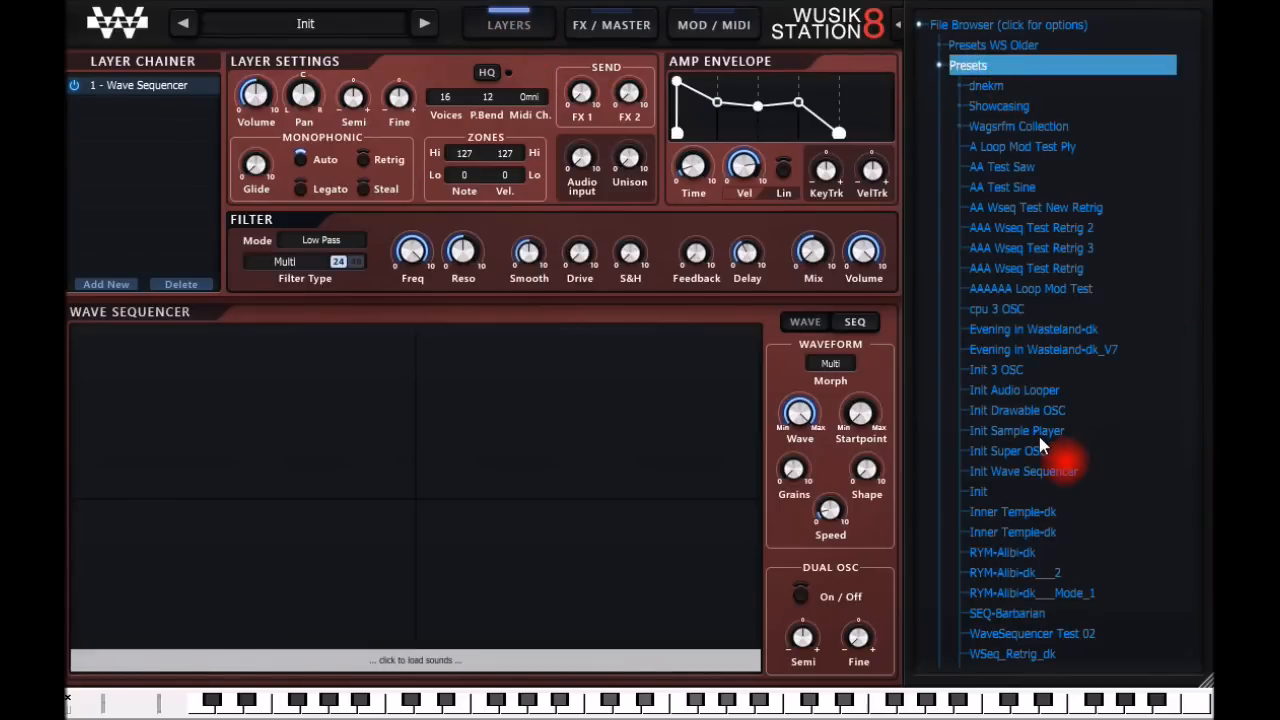
pyautogui.doubleClick(1048, 555)
pyautogui.click(600, 710)
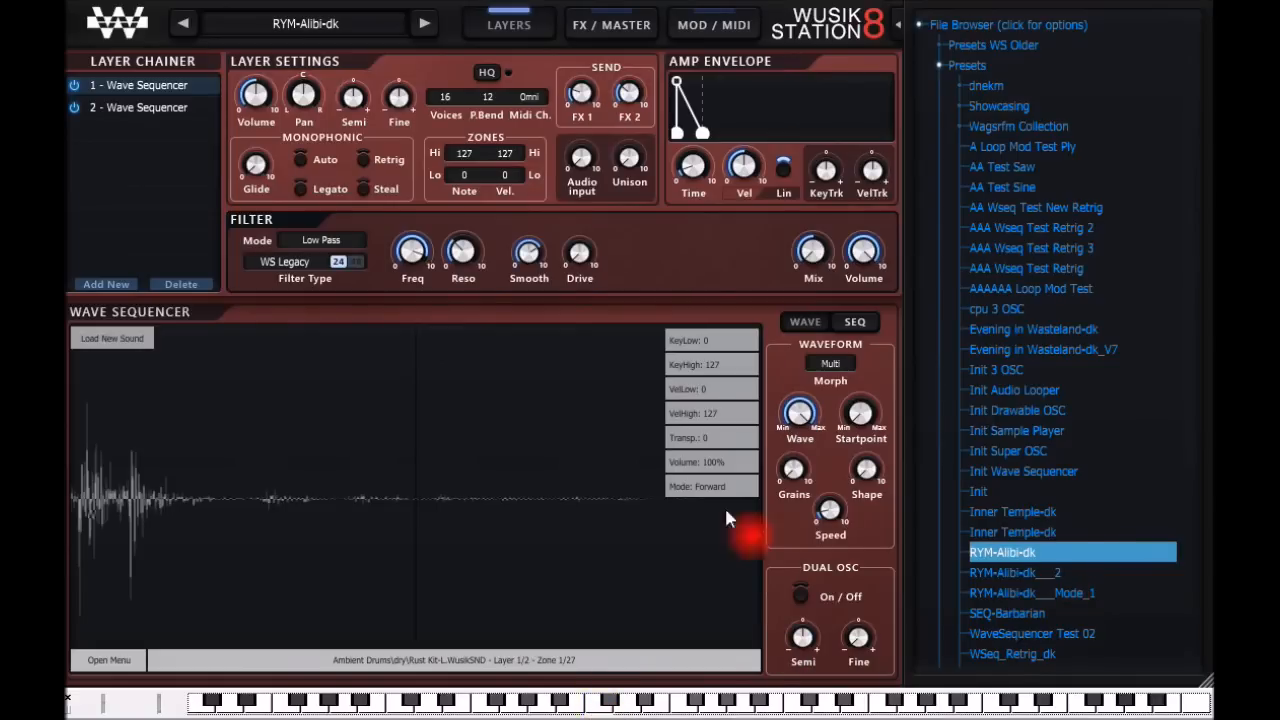
# Load RYM-Alibi-dk from the Wet subfolder of Ambient Drums Vol One in Presets WS Older and audition it.
pyautogui.click(1053, 44)
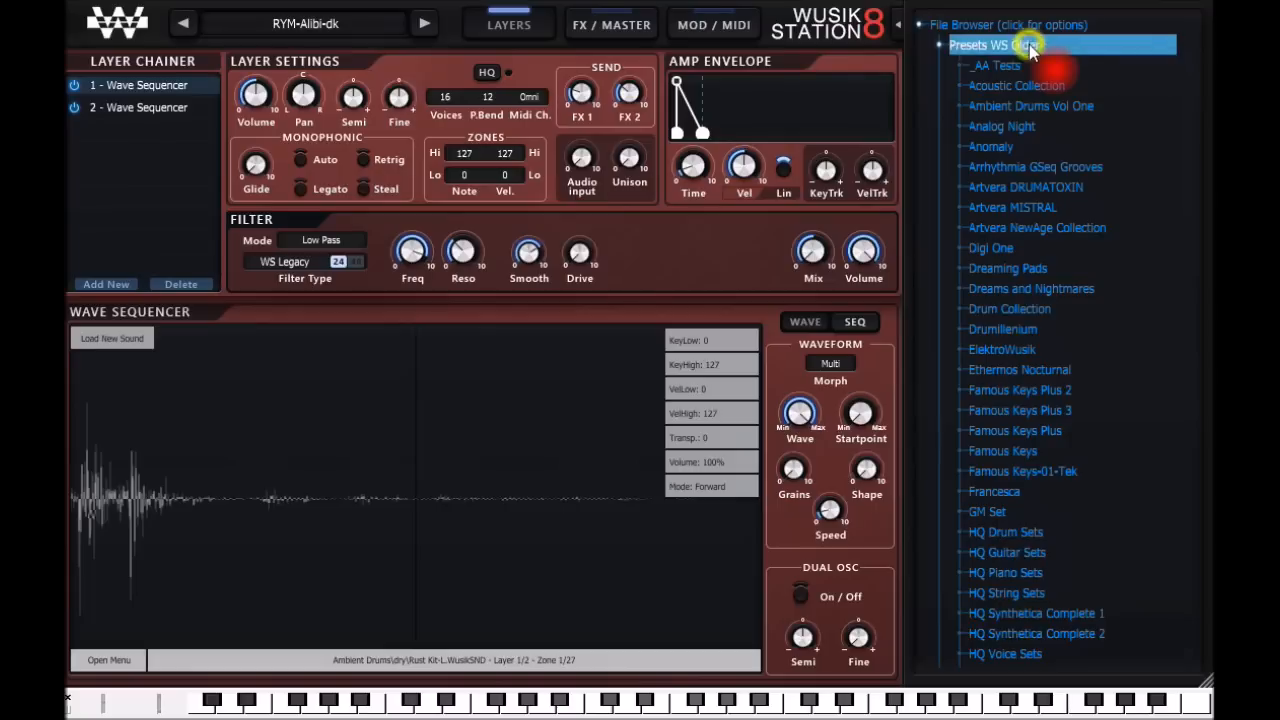
pyautogui.click(1053, 107)
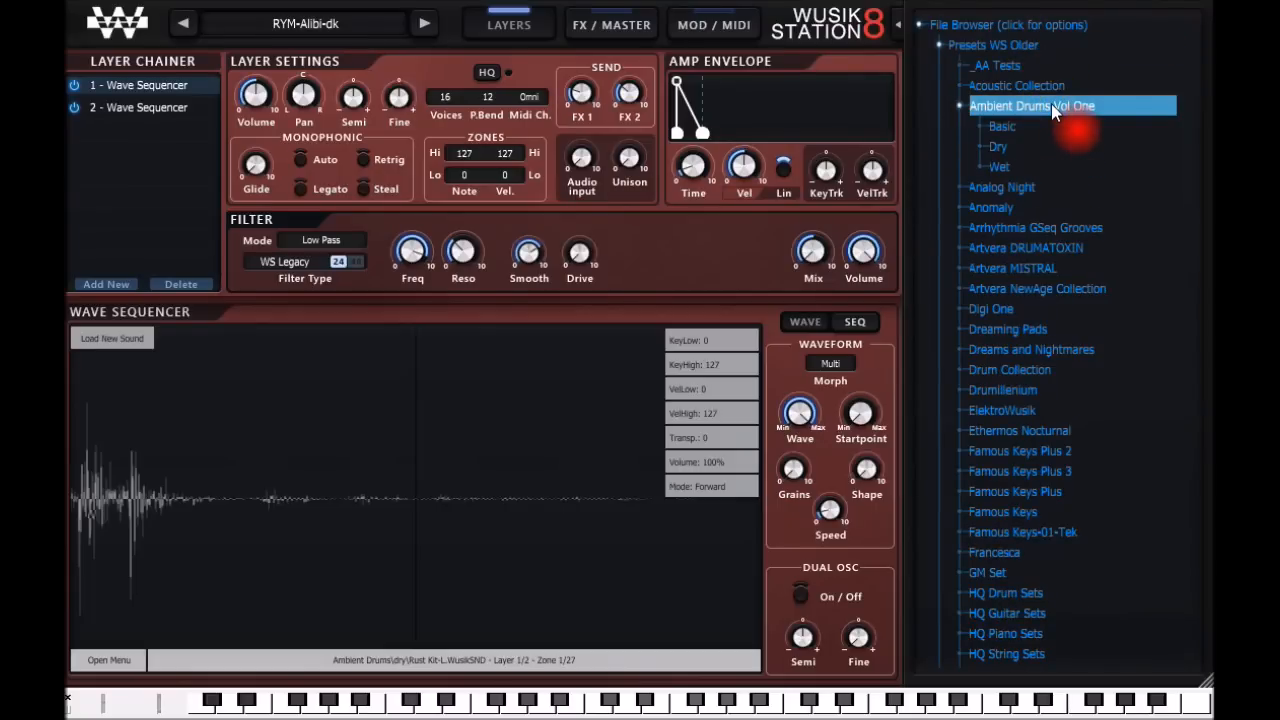
pyautogui.click(1018, 168)
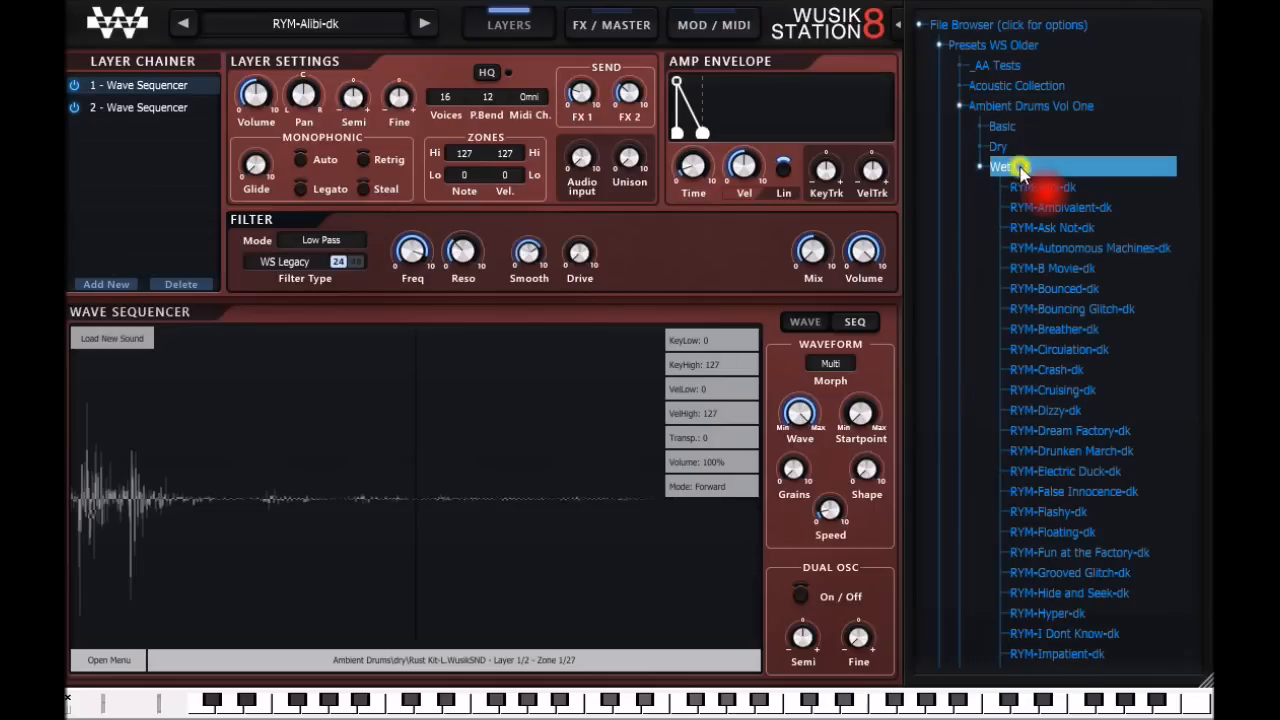
pyautogui.click(1045, 188)
pyautogui.click(708, 710)
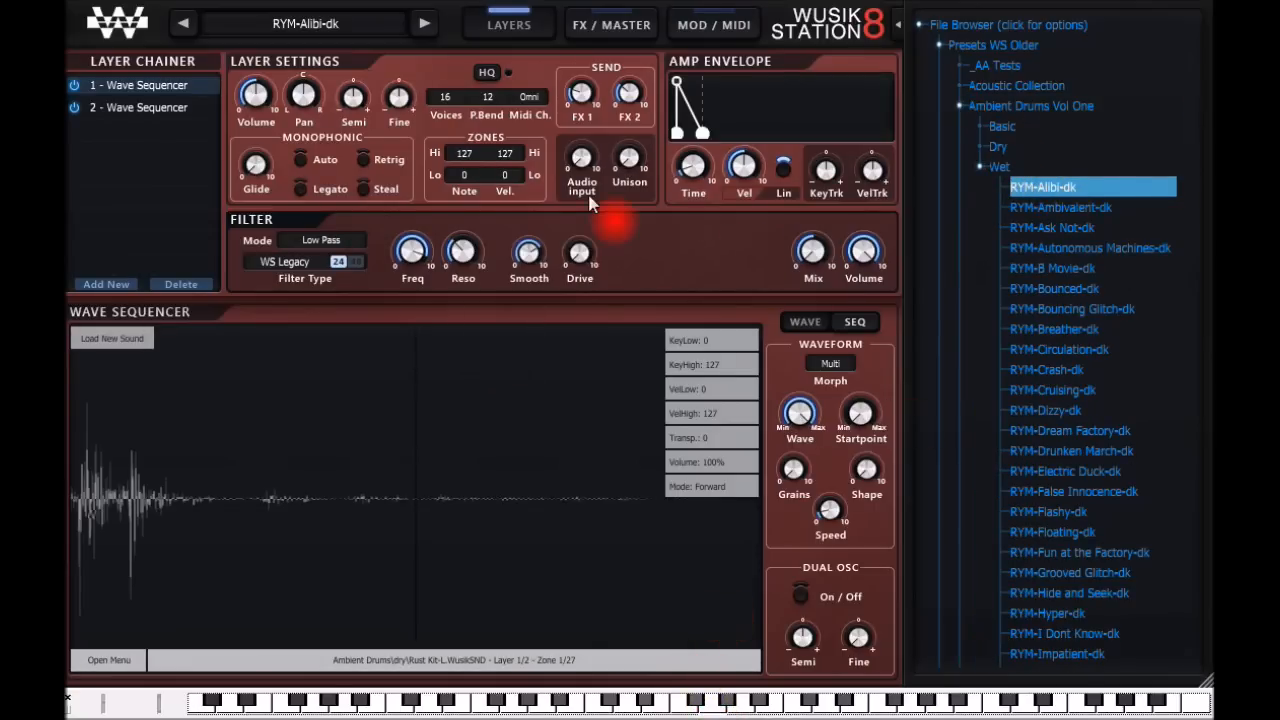
# Compare the waveforms and settings of the two Wave Sequencer layers, finishing on layer 2.
pyautogui.click(175, 97)
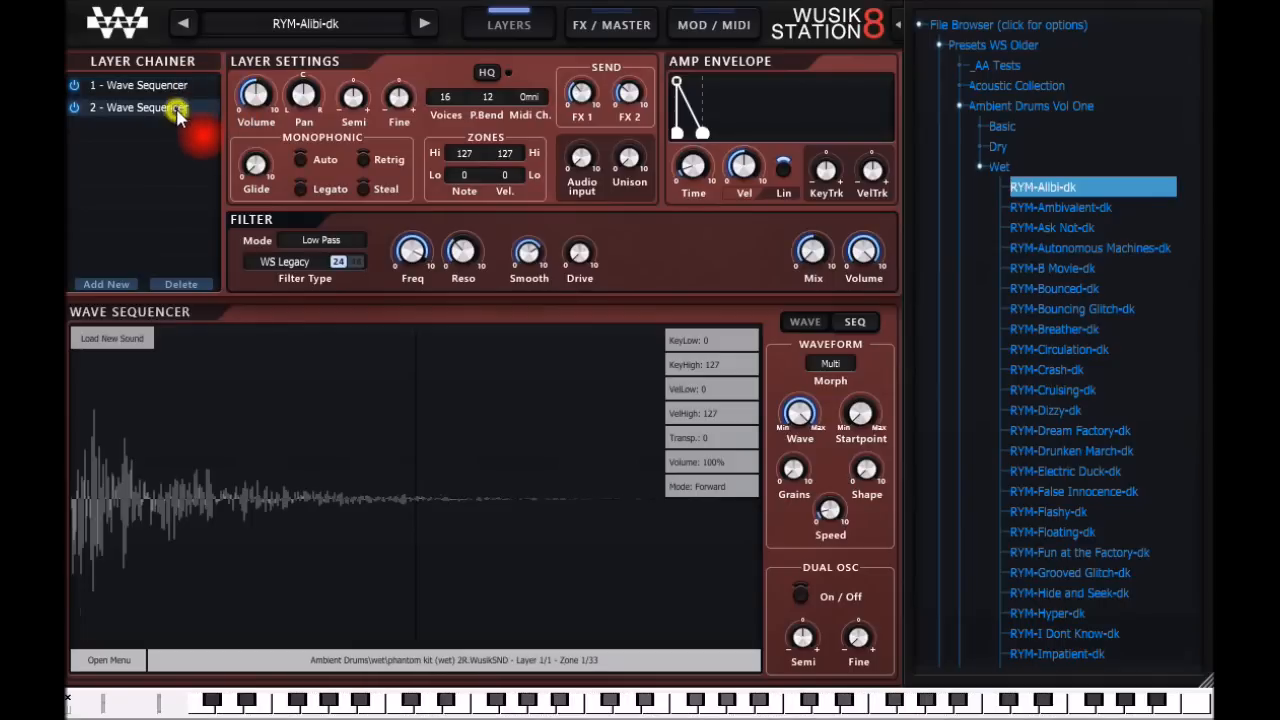
pyautogui.click(172, 86)
pyautogui.click(172, 108)
pyautogui.click(172, 88)
pyautogui.click(167, 109)
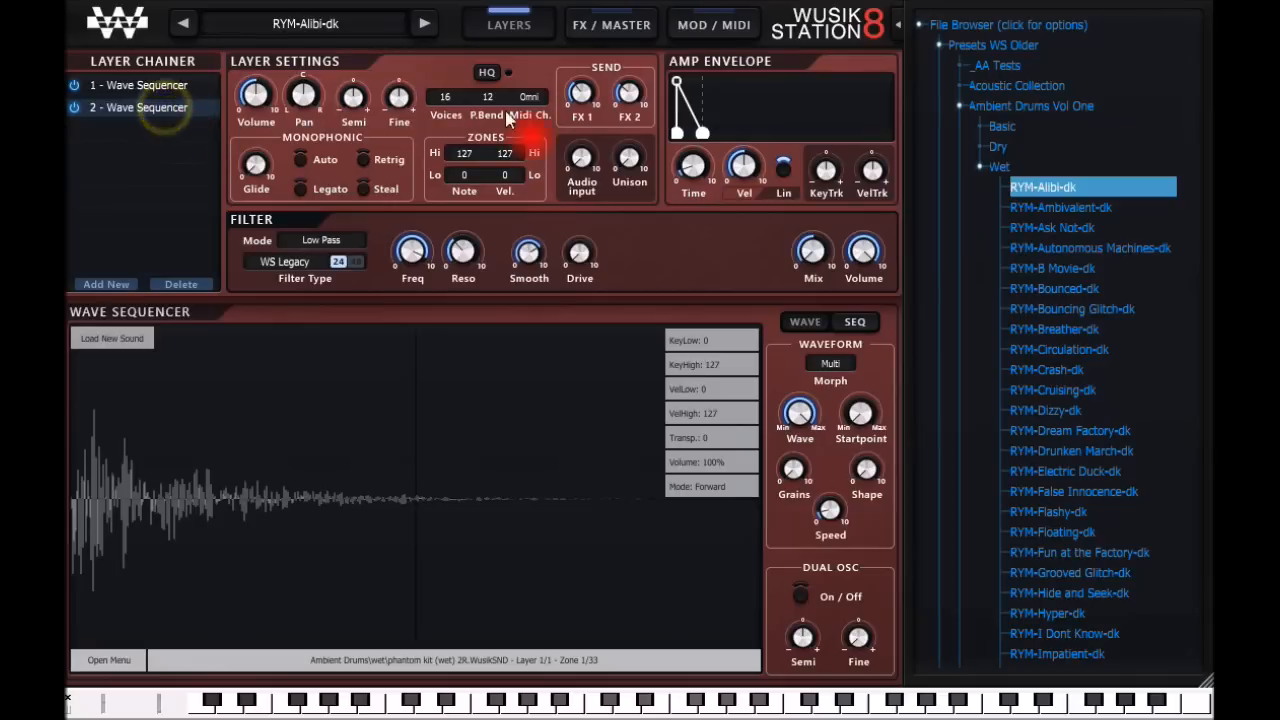
# Add a modulation matrix entry on Wave Sequencer layer 1 with the LFO as source and Sample Player Fine as destination.
pyautogui.click(714, 24)
pyautogui.click(167, 110)
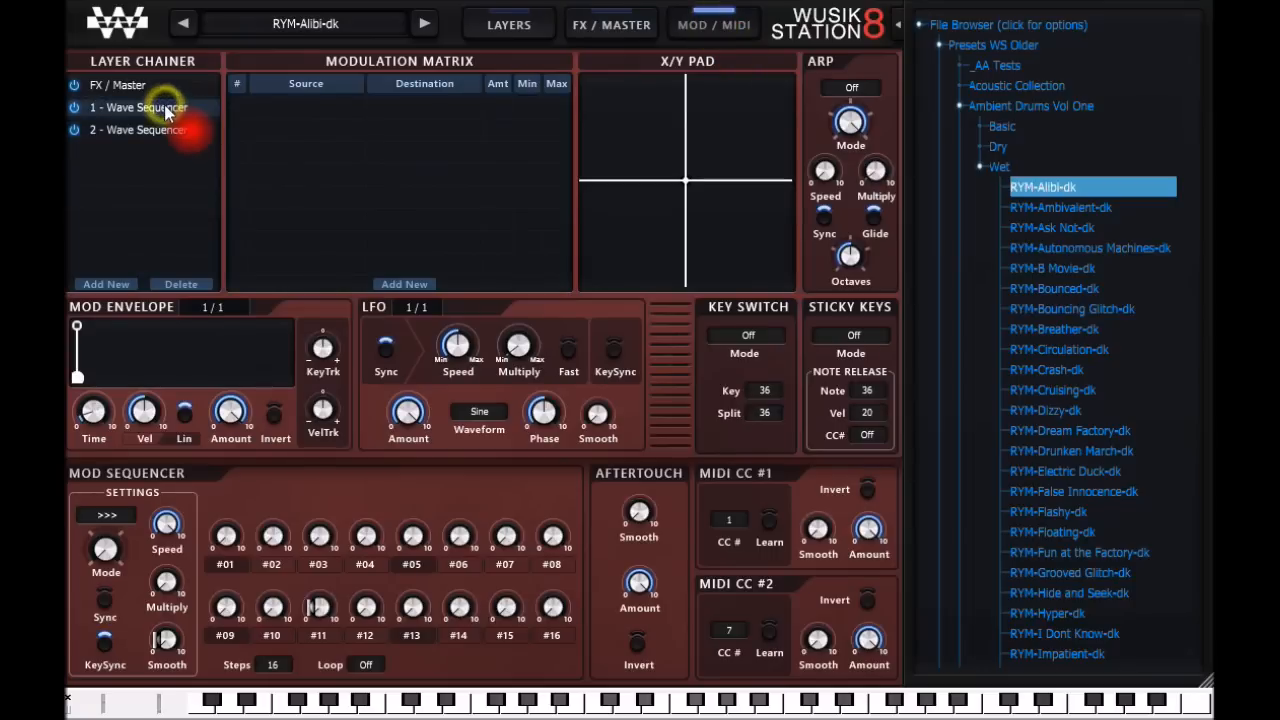
pyautogui.click(412, 285)
pyautogui.click(487, 413)
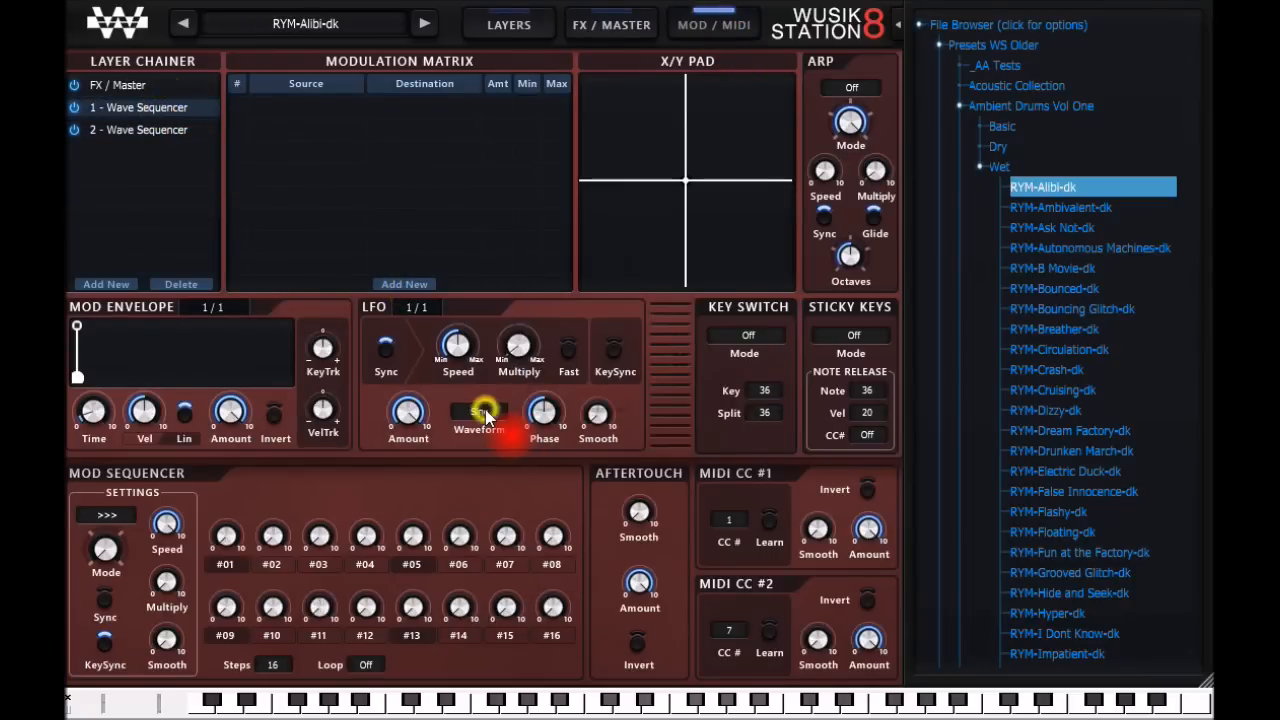
pyautogui.moveTo(586, 366)
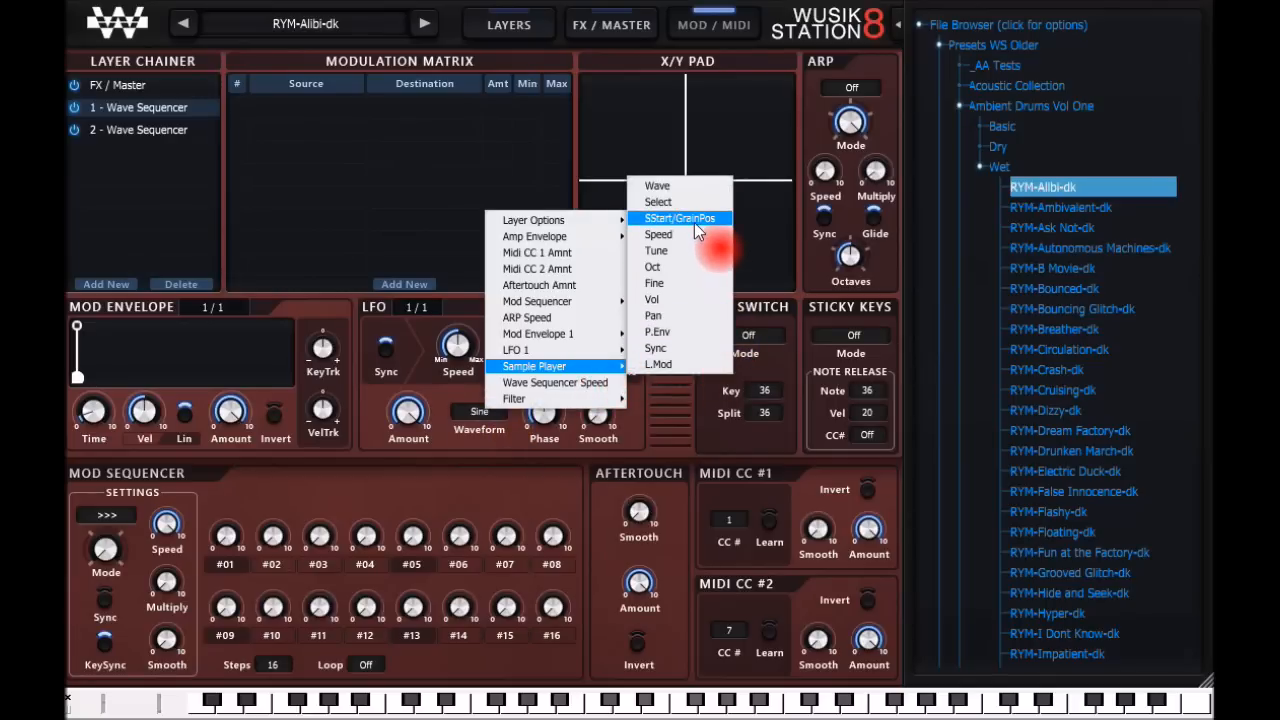
pyautogui.click(693, 283)
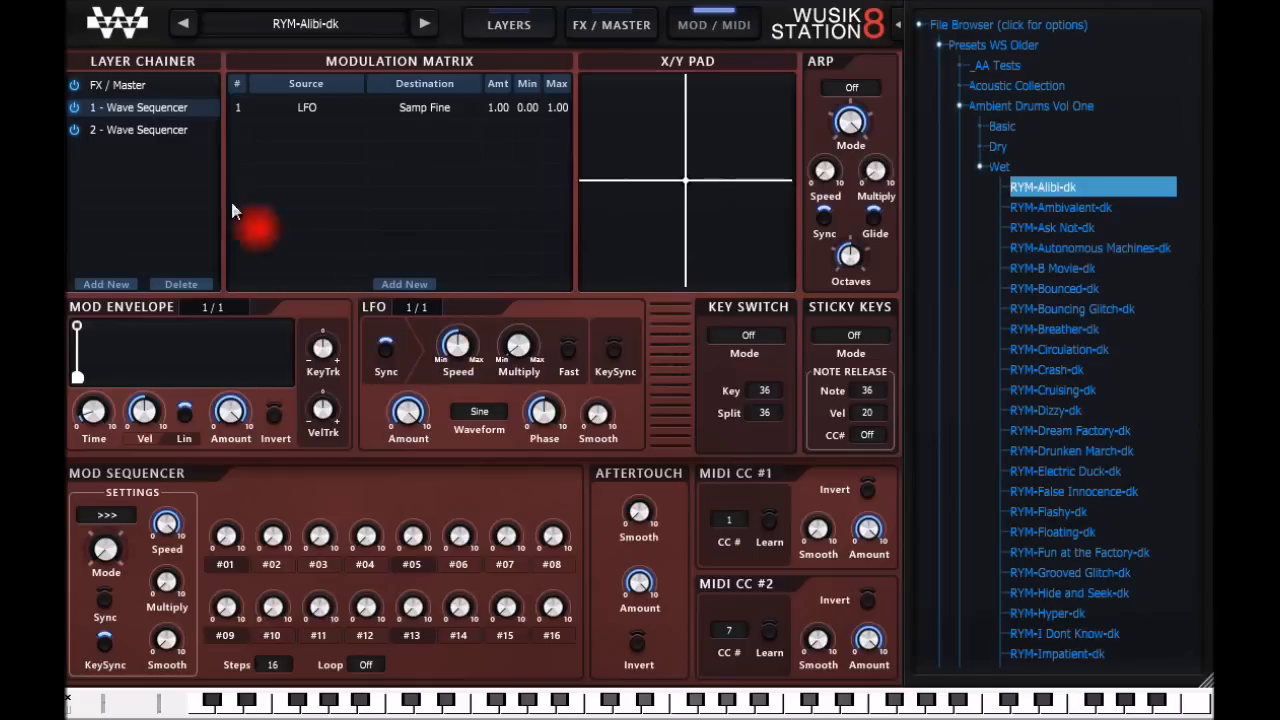
# Check layer 2's modulation matrix, and turn off the LFO sync on Wave Sequencer layer 1.
pyautogui.click(150, 132)
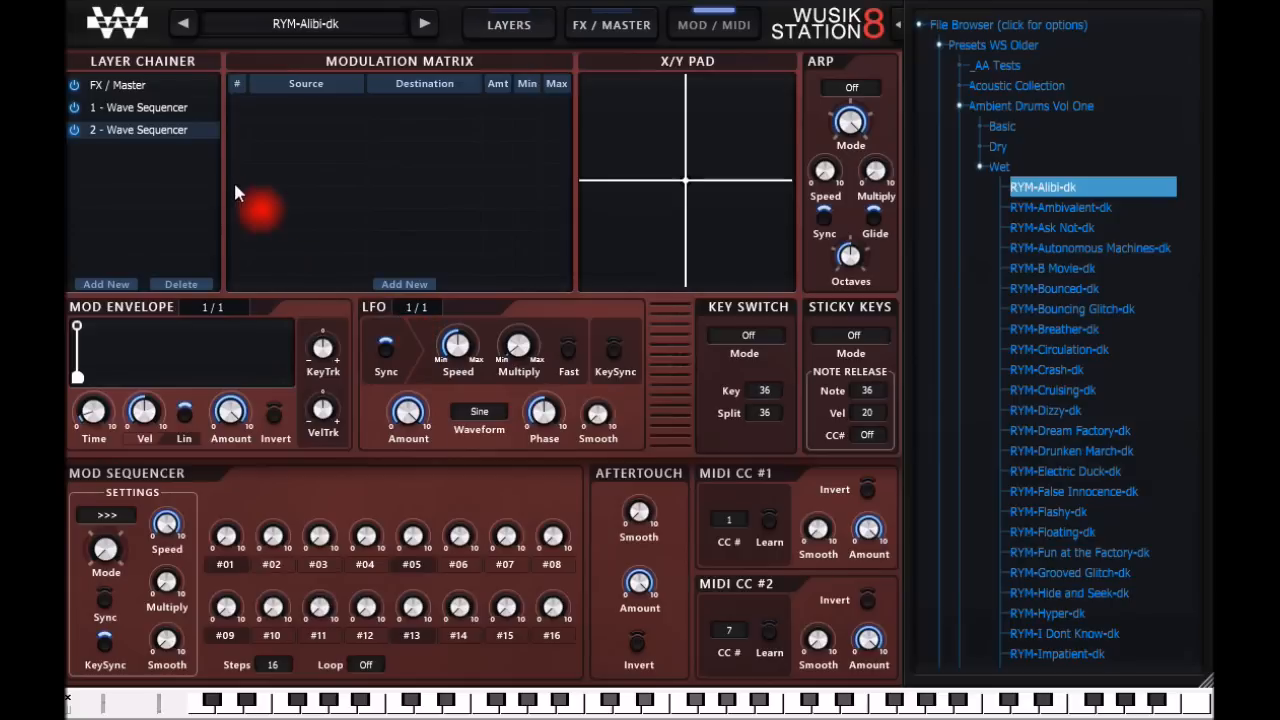
pyautogui.click(160, 107)
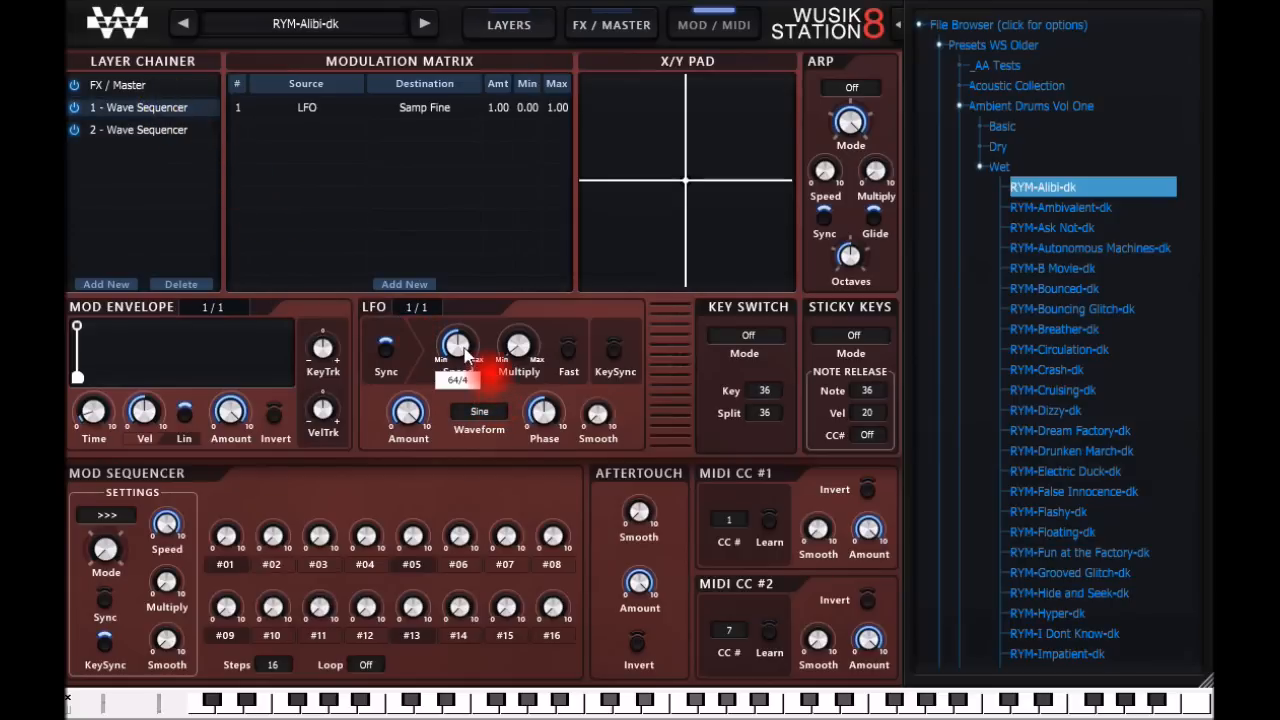
pyautogui.click(389, 352)
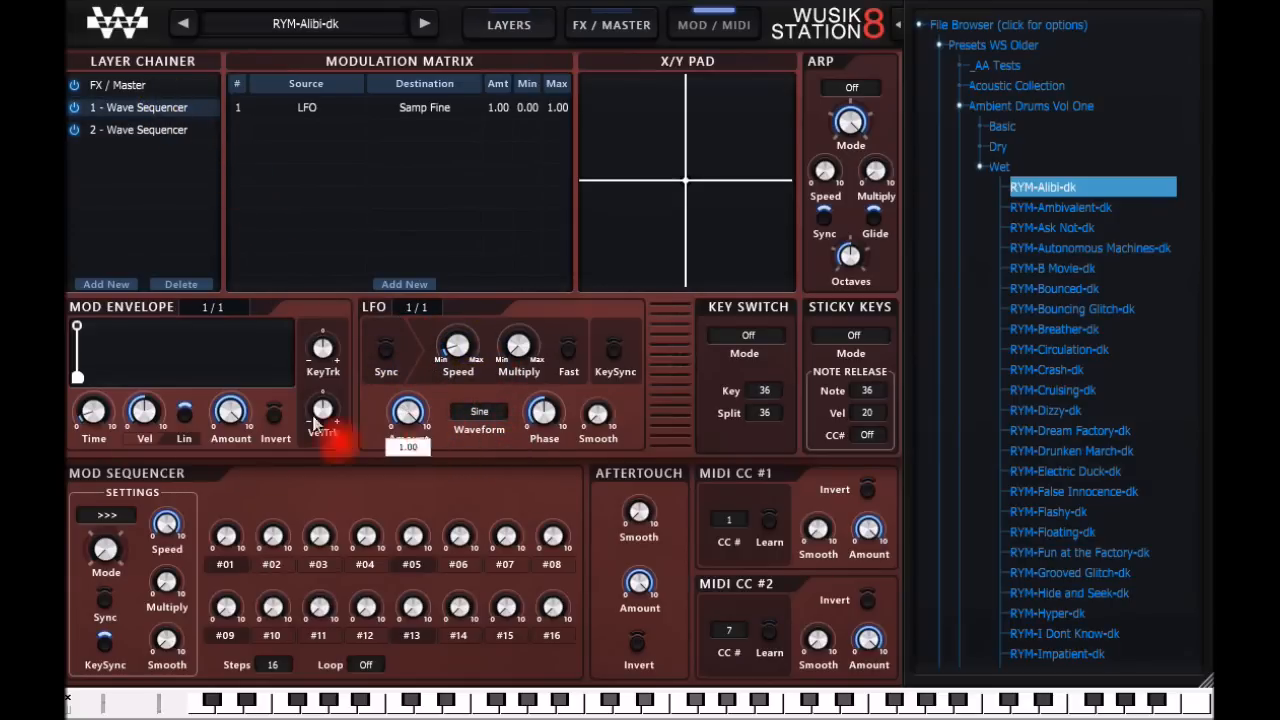
# Stretch layer 1's mod envelope into a long decay and compare it with layer 2's modulation settings.
pyautogui.moveTo(82, 378); pyautogui.dragTo(308, 450)
pyautogui.click(150, 130)
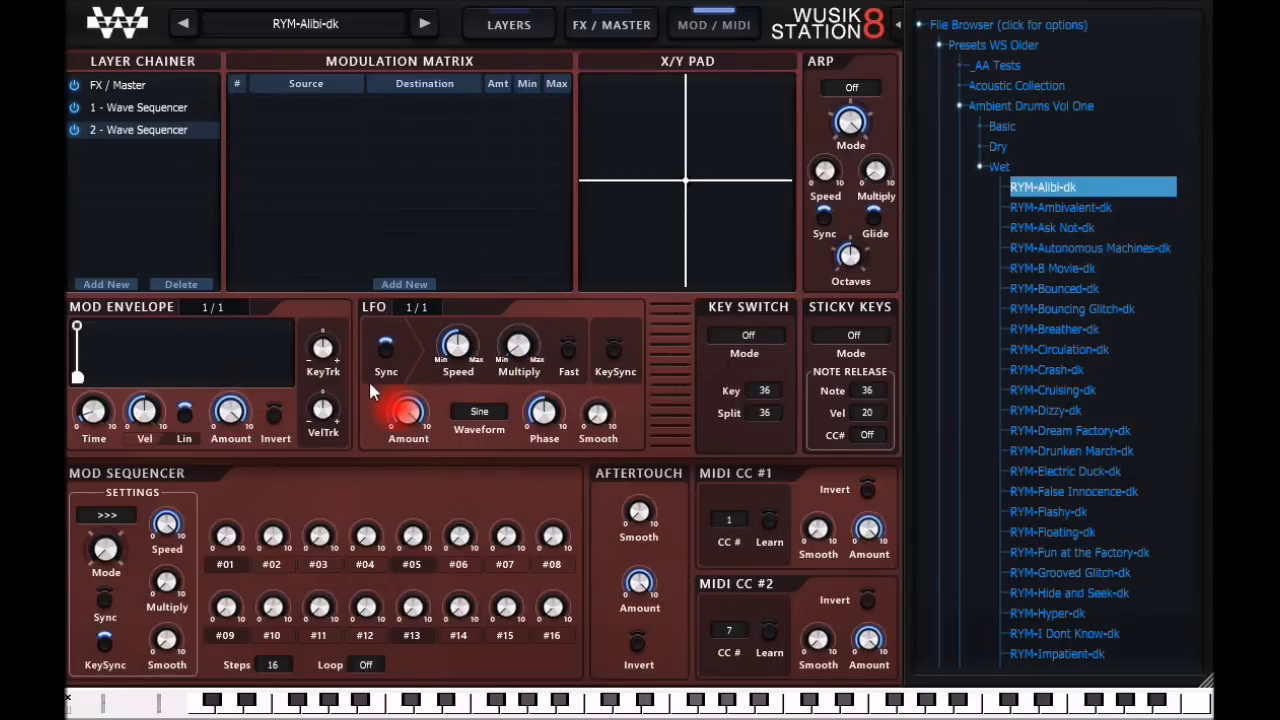
pyautogui.click(145, 109)
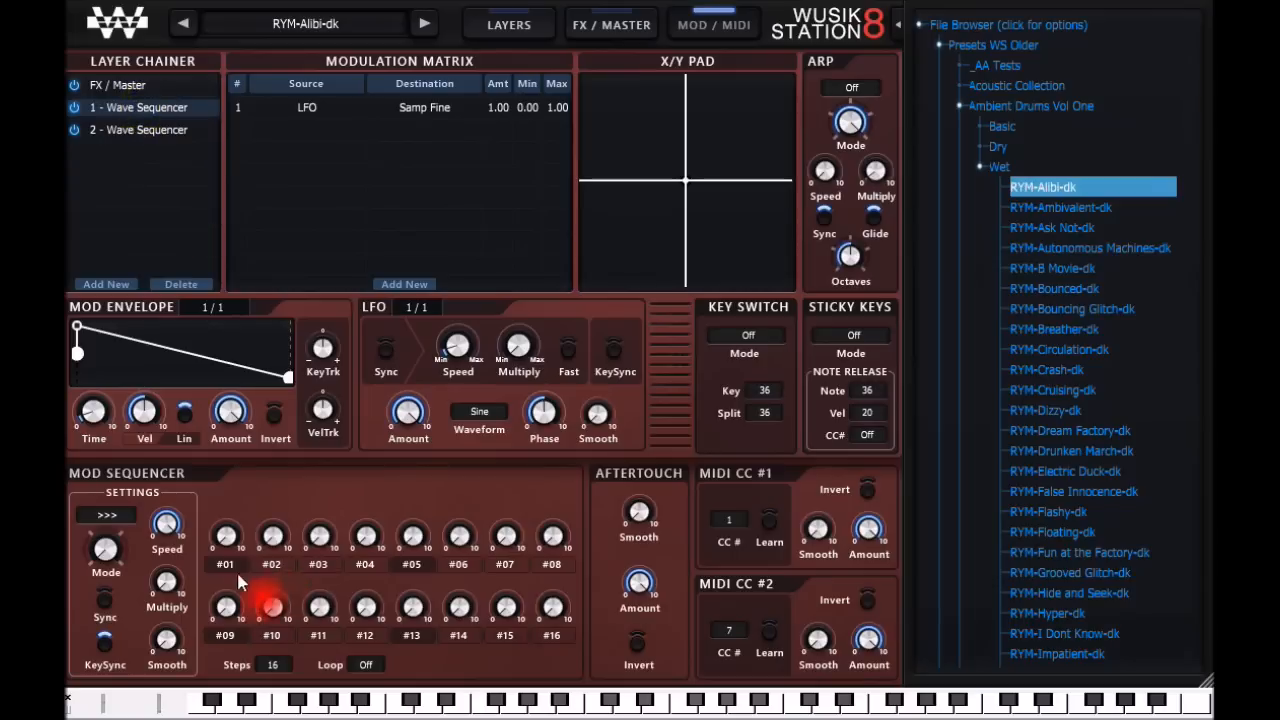
# Raise mod sequencer steps #01, #02 and #03 on layer 1 and set the ARP mode to <<<.
pyautogui.moveTo(232, 531); pyautogui.dragTo(231, 484)
pyautogui.moveTo(272, 536); pyautogui.dragTo(276, 488)
pyautogui.moveTo(319, 536); pyautogui.dragTo(338, 434)
pyautogui.moveTo(849, 121); pyautogui.dragTo(866, 243)
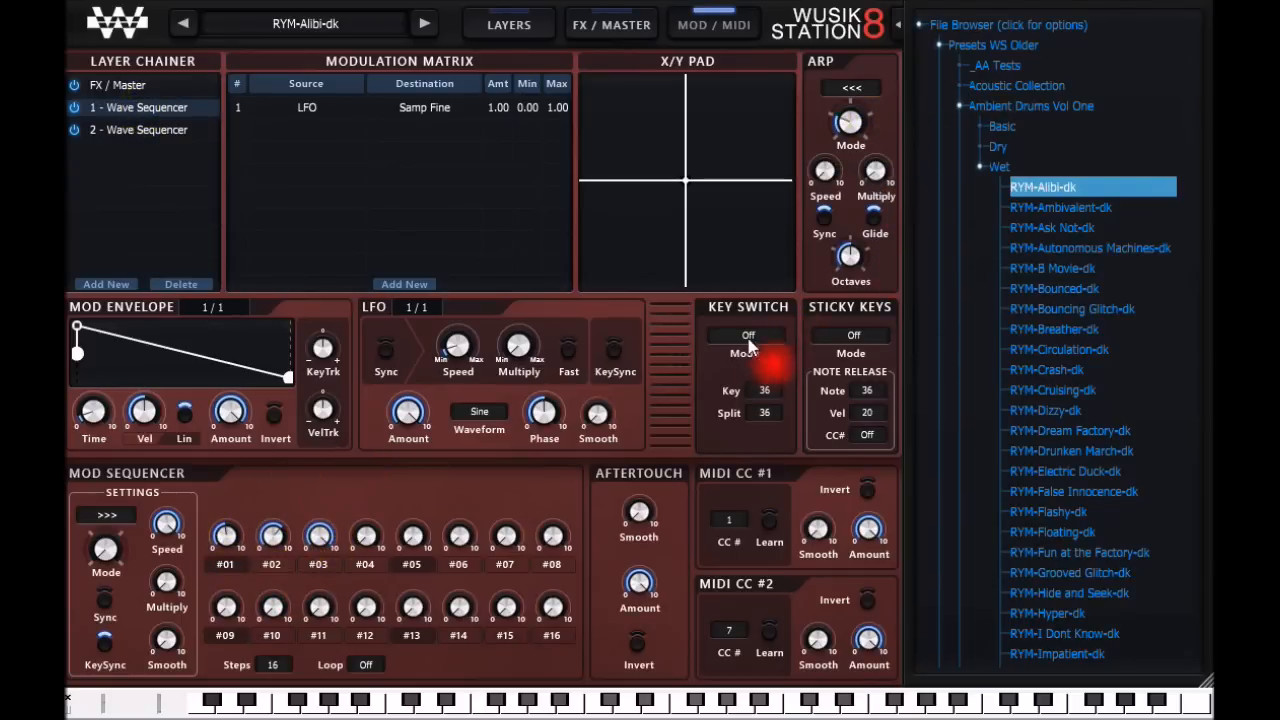
# Adjust the aftertouch Smooth on Wave Sequencer layer 1 and compare it with layer 2's modulation settings.
pyautogui.moveTo(639, 512); pyautogui.dragTo(629, 461)
pyautogui.click(160, 132)
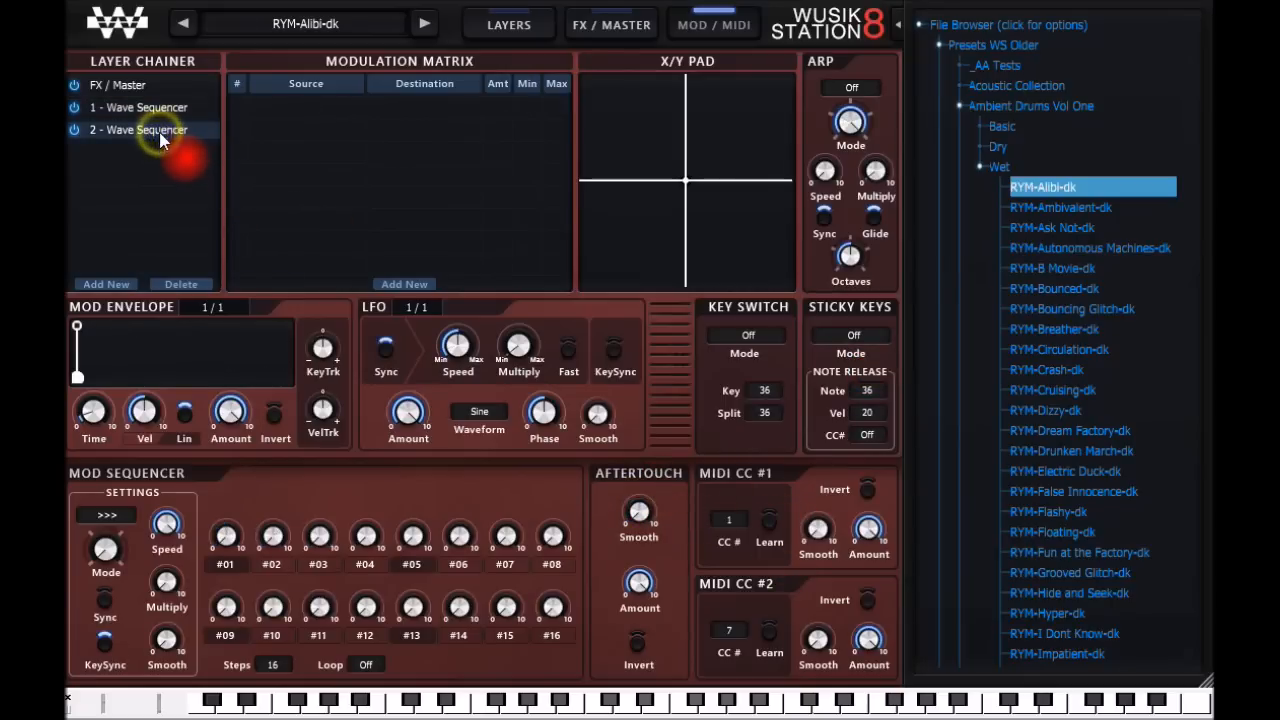
pyautogui.click(160, 109)
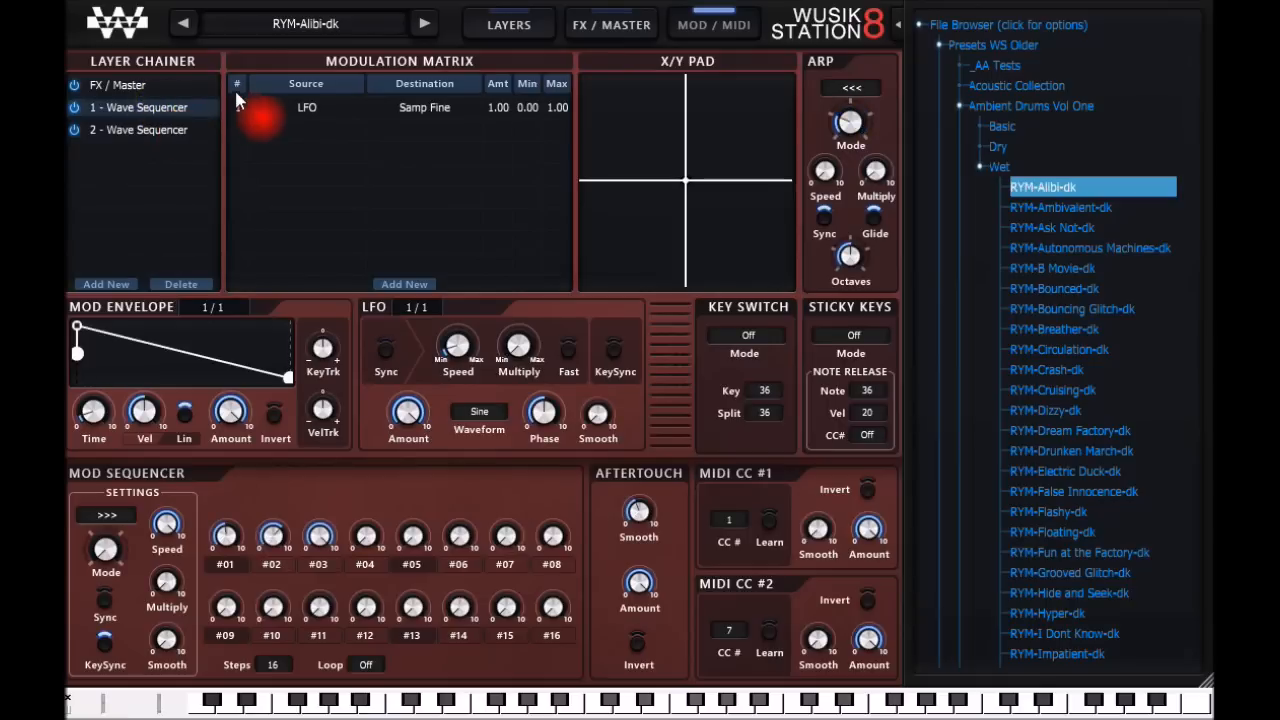
# Compare the modulation sources offered for FX / Master with those offered for Wave Sequencer layer 1.
pyautogui.click(133, 87)
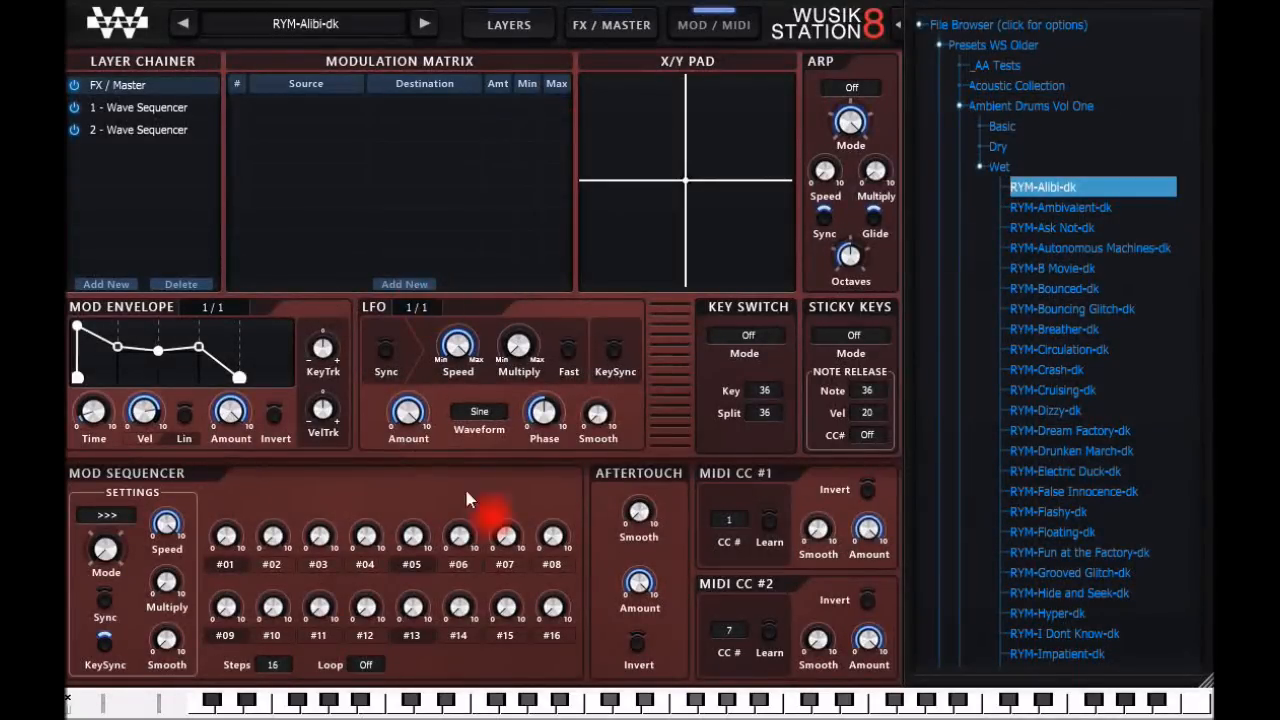
pyautogui.click(400, 285)
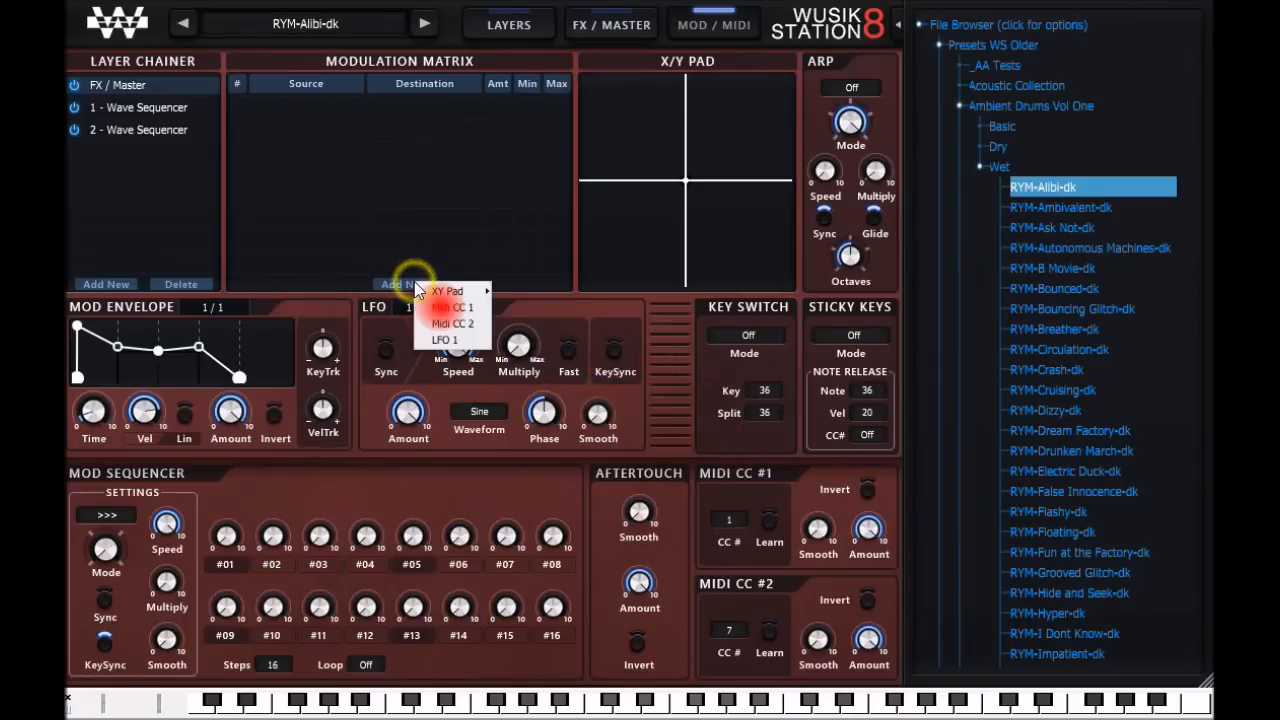
pyautogui.moveTo(470, 292)
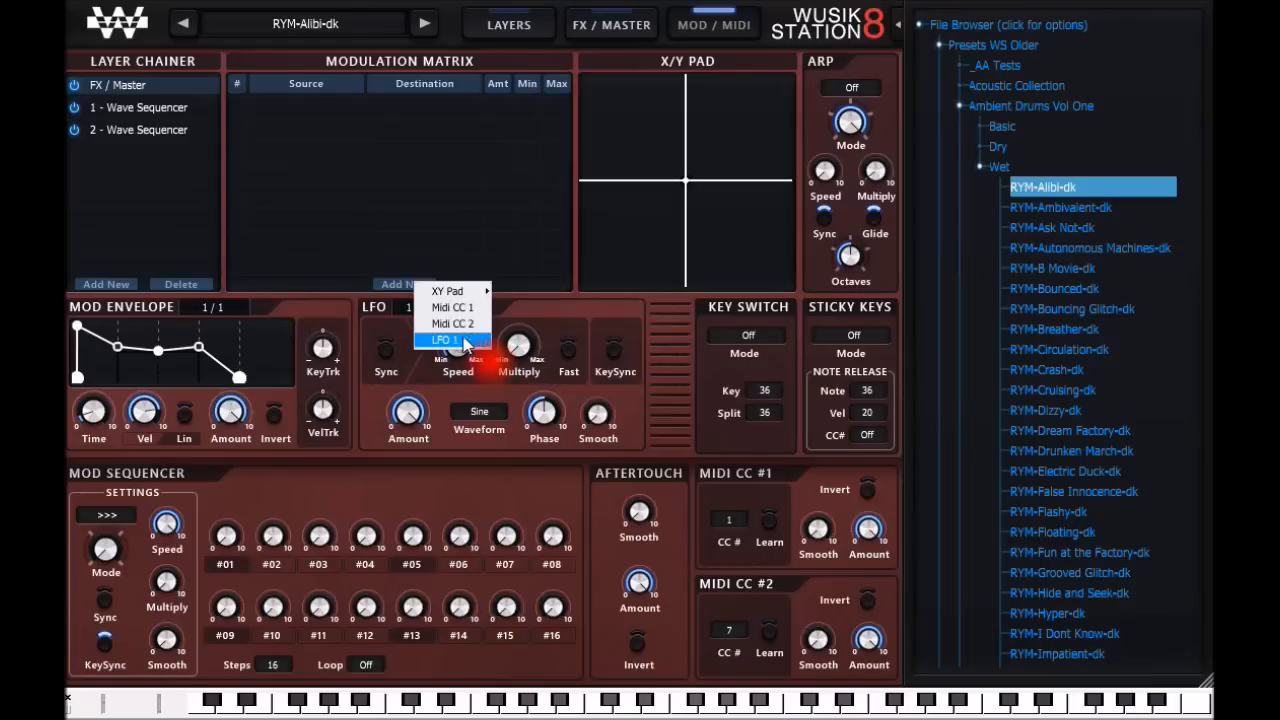
pyautogui.click(172, 108)
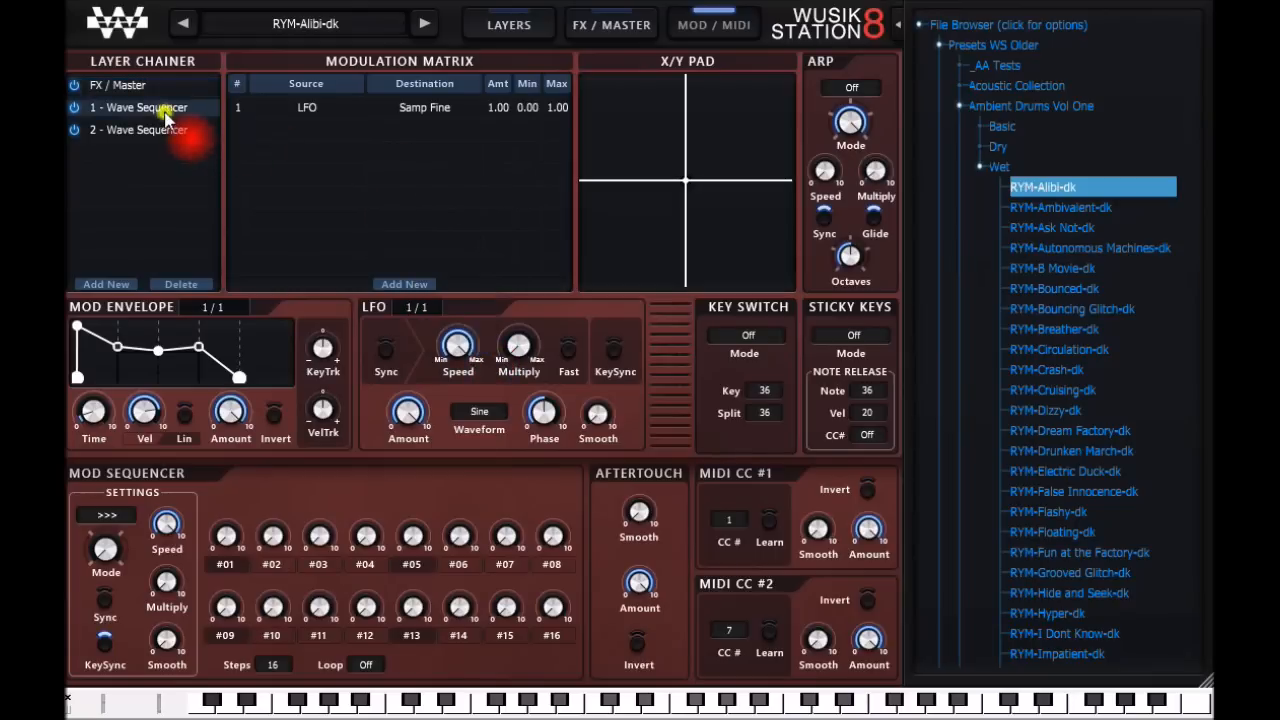
pyautogui.click(419, 280)
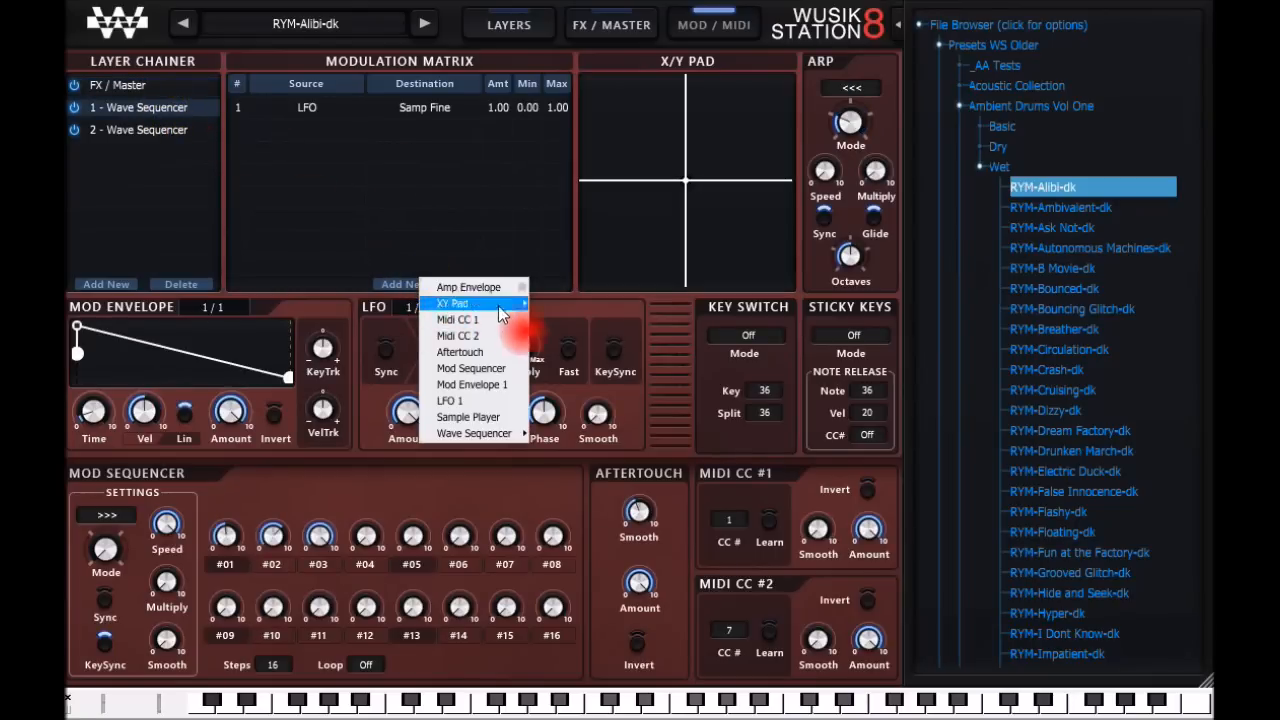
pyautogui.click(668, 336)
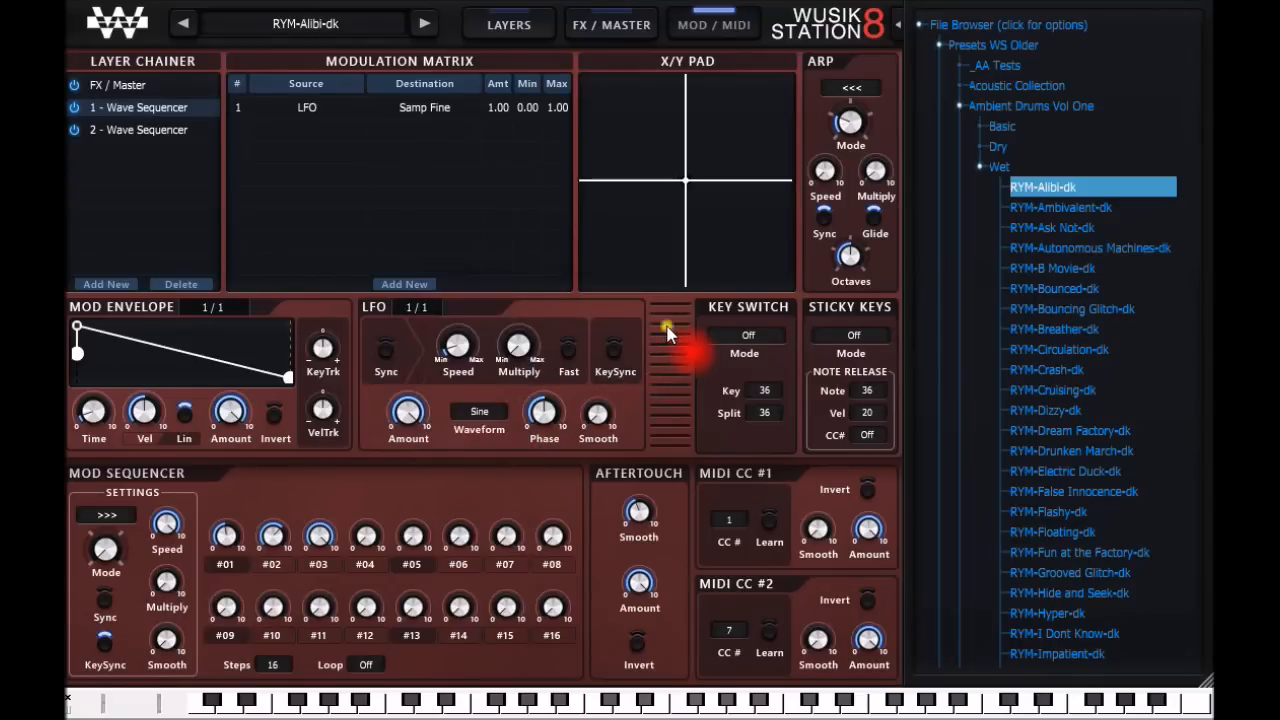
# Show the FX / Master page and compare the settings of Wave Sequencer layers 1 and 2.
pyautogui.click(625, 27)
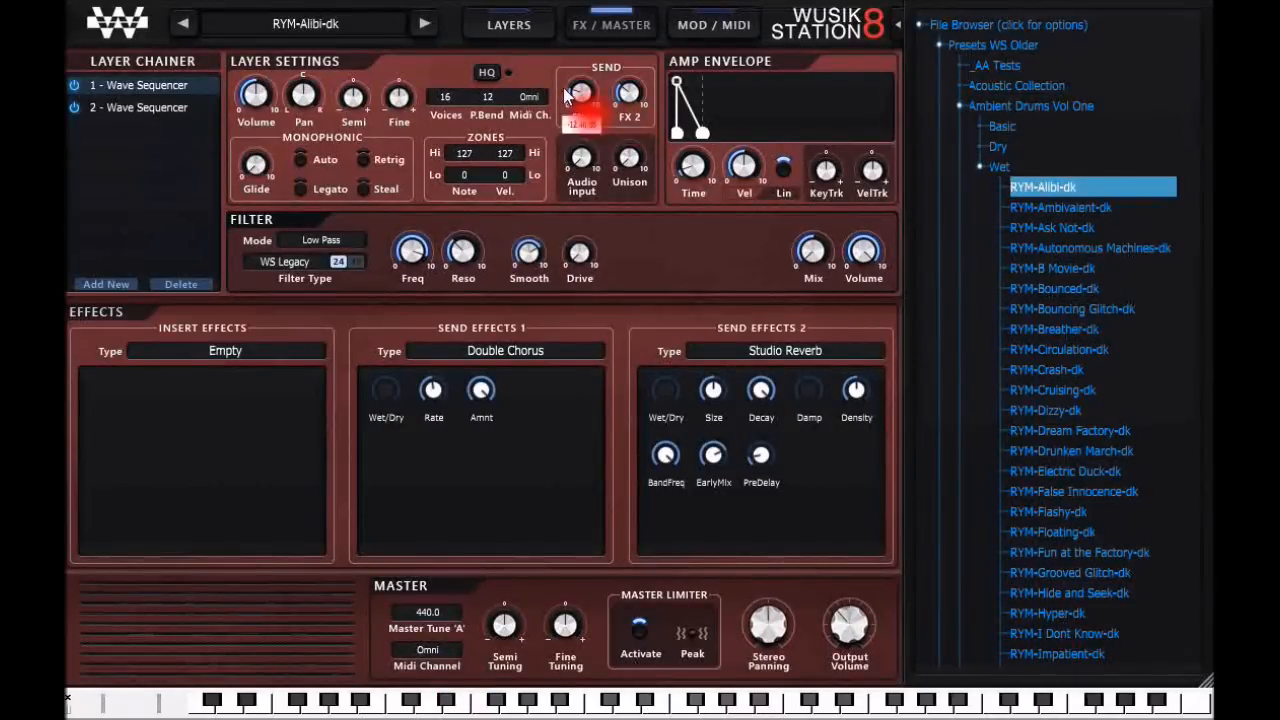
pyautogui.click(142, 108)
pyautogui.click(145, 85)
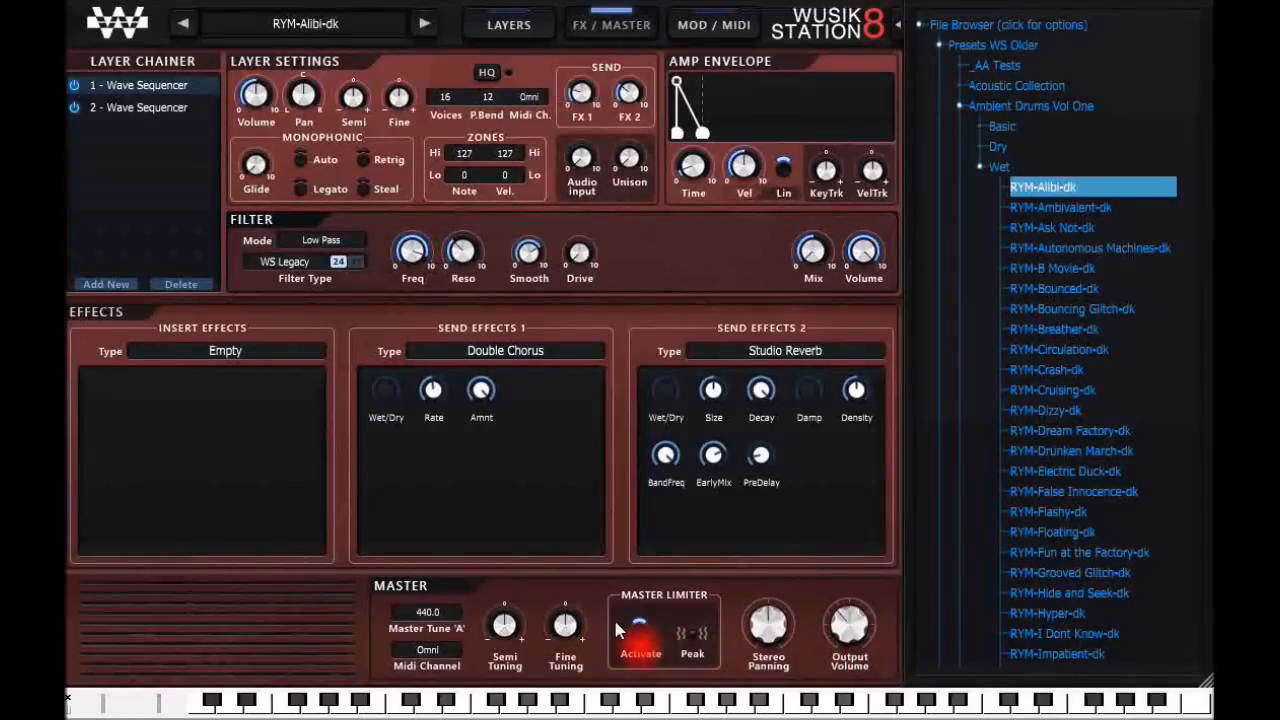
# Raise the master Fine Tuning and check it against both Wave Sequencer layers.
pyautogui.click(505, 630)
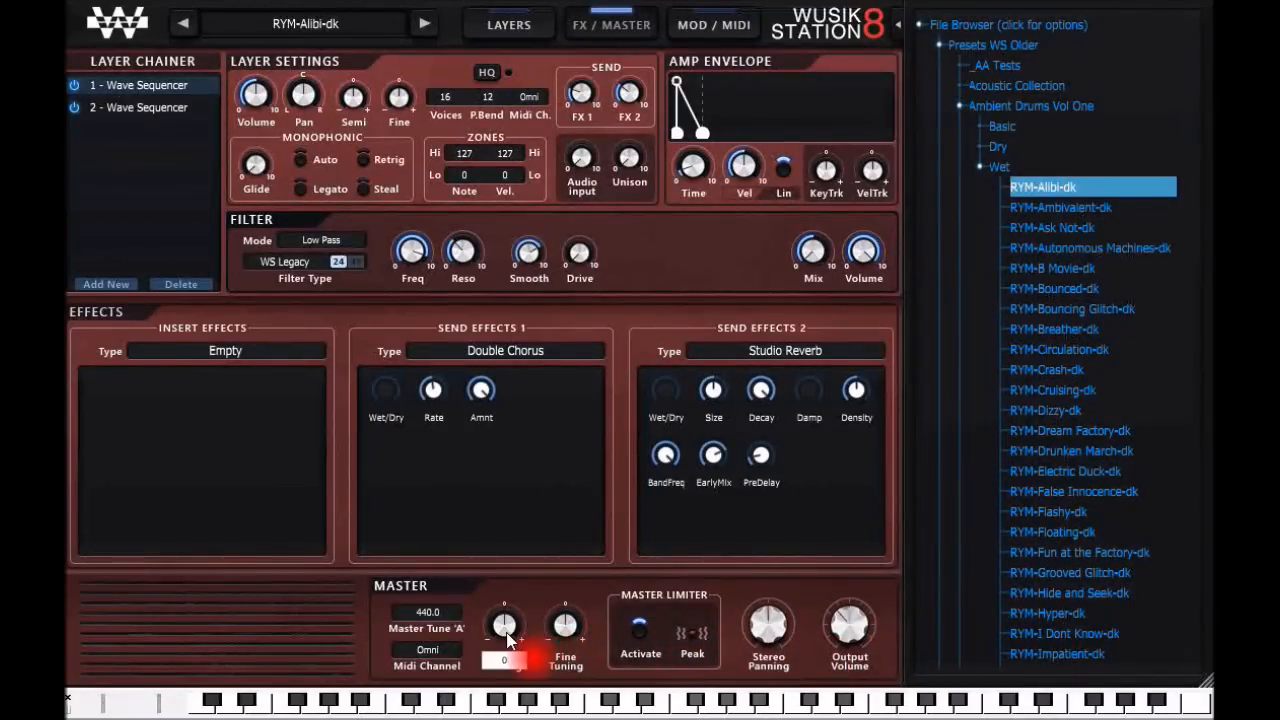
pyautogui.click(580, 628)
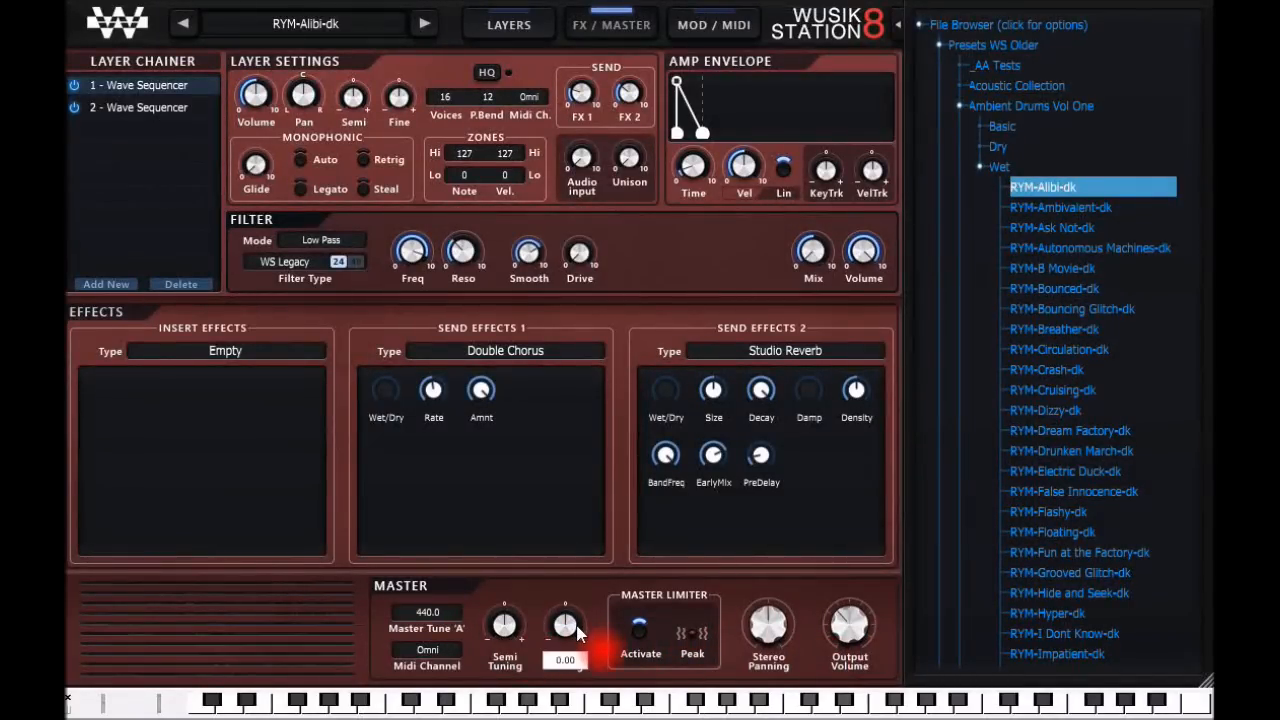
pyautogui.click(178, 108)
pyautogui.click(168, 86)
# Adjust layer 1's Semi, Fine and Pan settings and compare them with layer 2's.
pyautogui.click(355, 100)
pyautogui.moveTo(354, 97); pyautogui.dragTo(356, 62)
pyautogui.moveTo(402, 98); pyautogui.dragTo(404, 76)
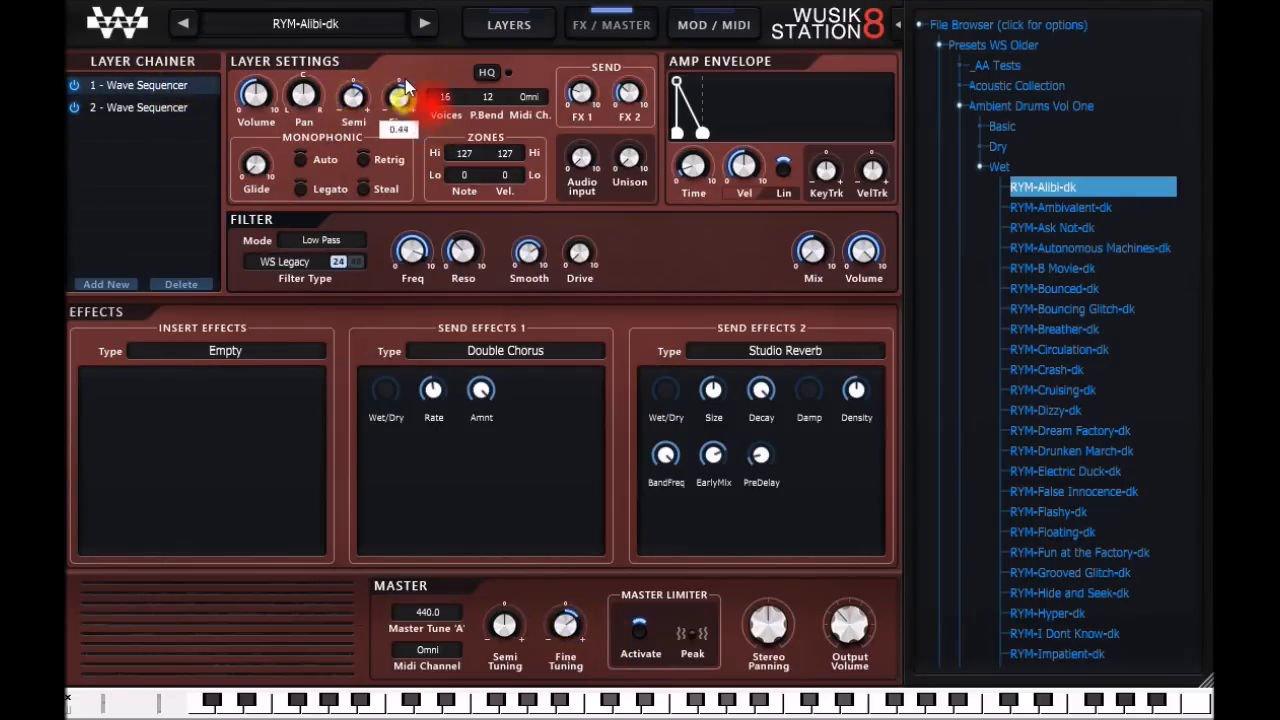
pyautogui.click(147, 107)
pyautogui.click(134, 86)
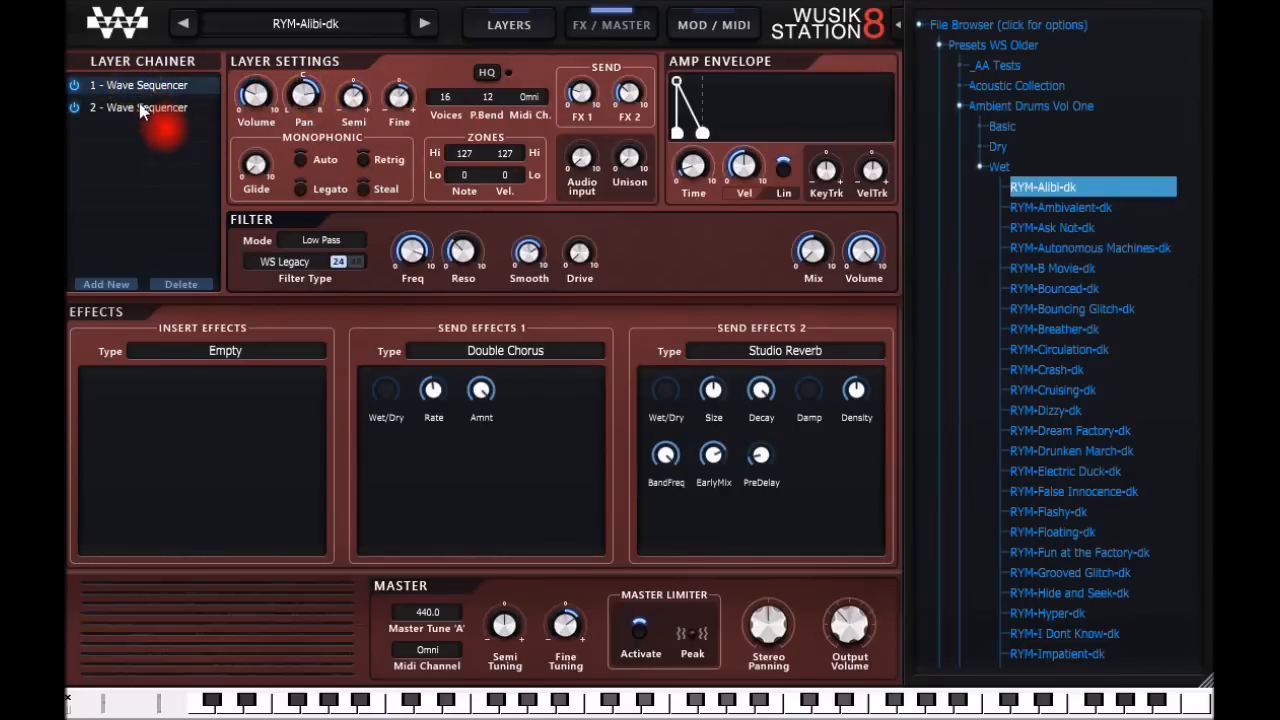
pyautogui.click(143, 109)
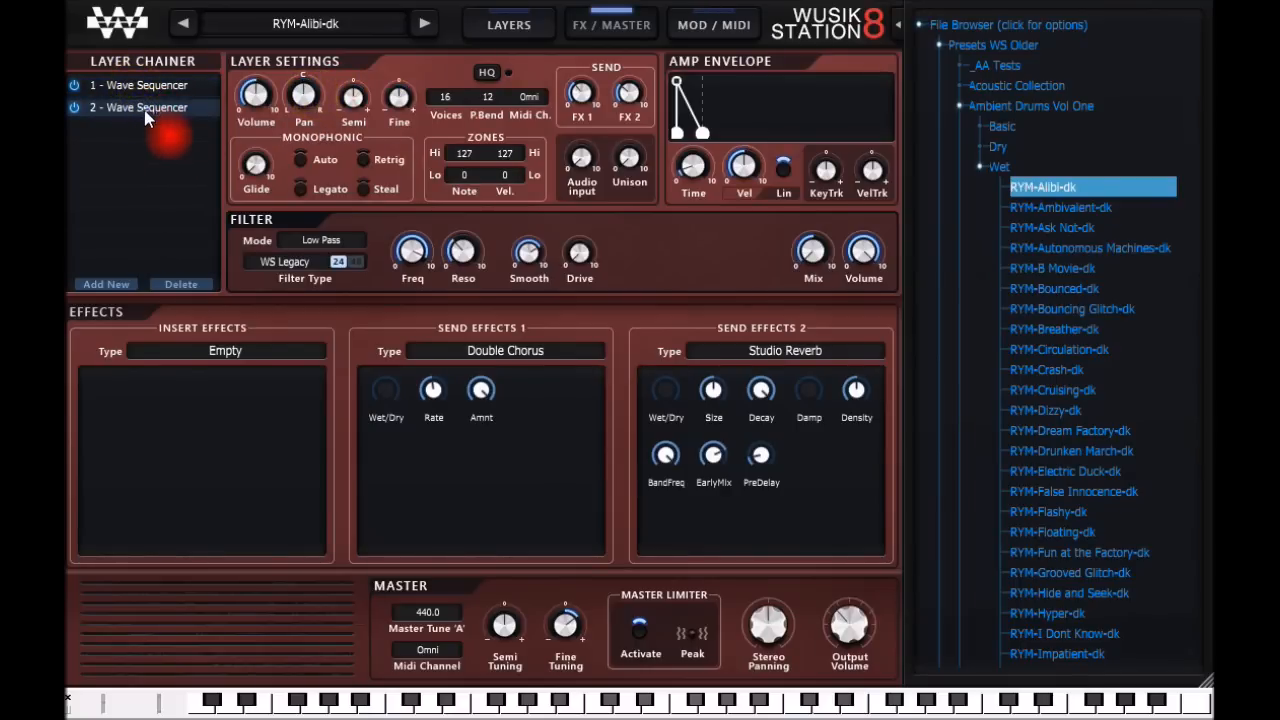
# Examine the Send Effects 1 options while Wave Sequencer layer 2 is selected.
pyautogui.click(583, 17)
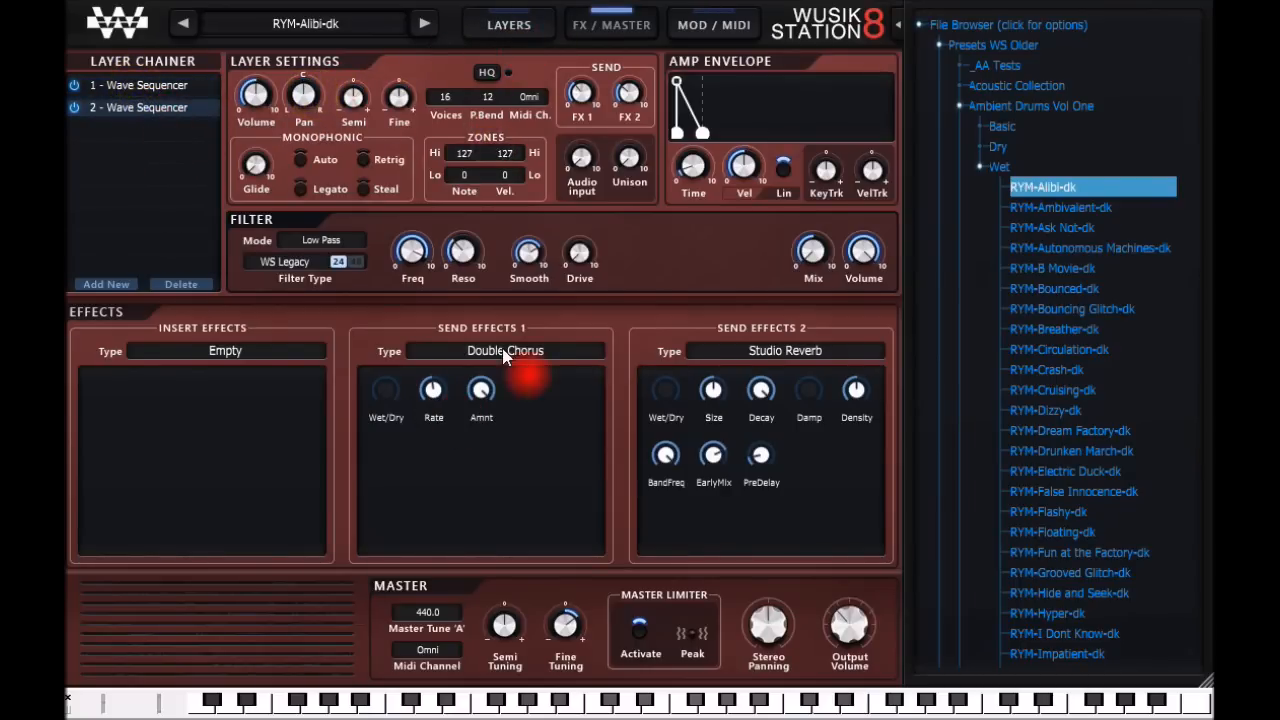
pyautogui.click(529, 356)
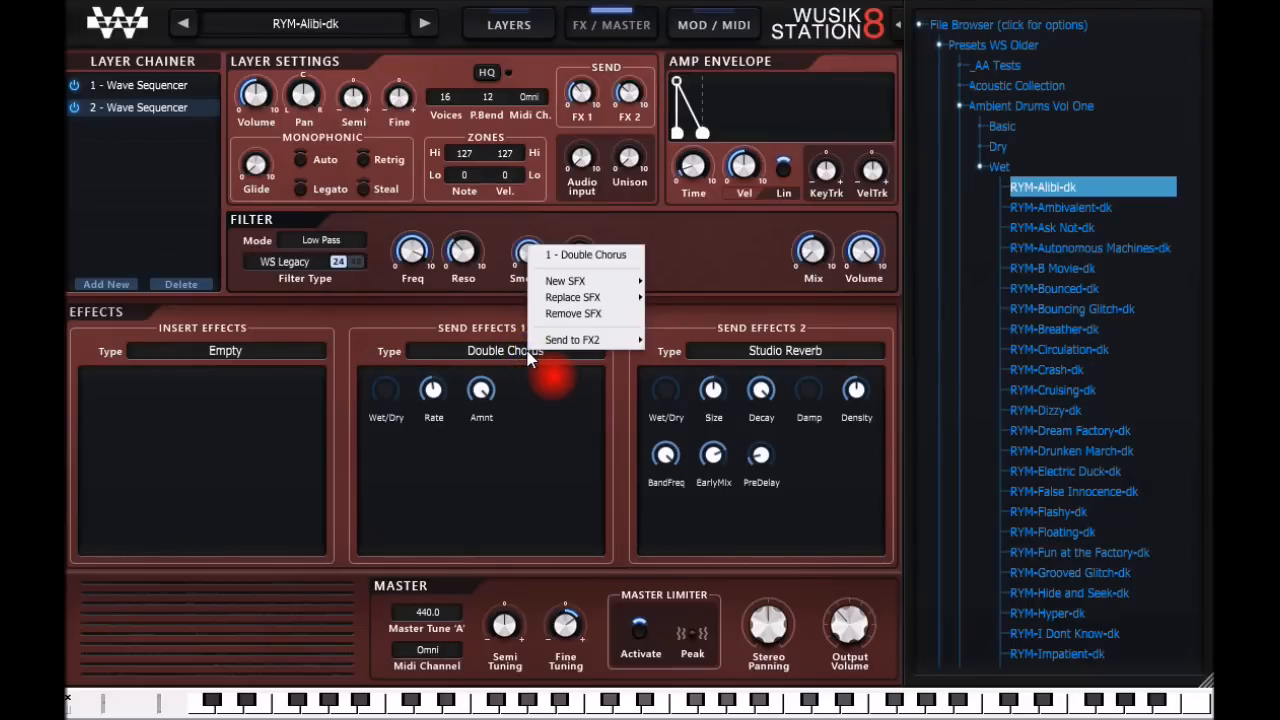
pyautogui.click(487, 314)
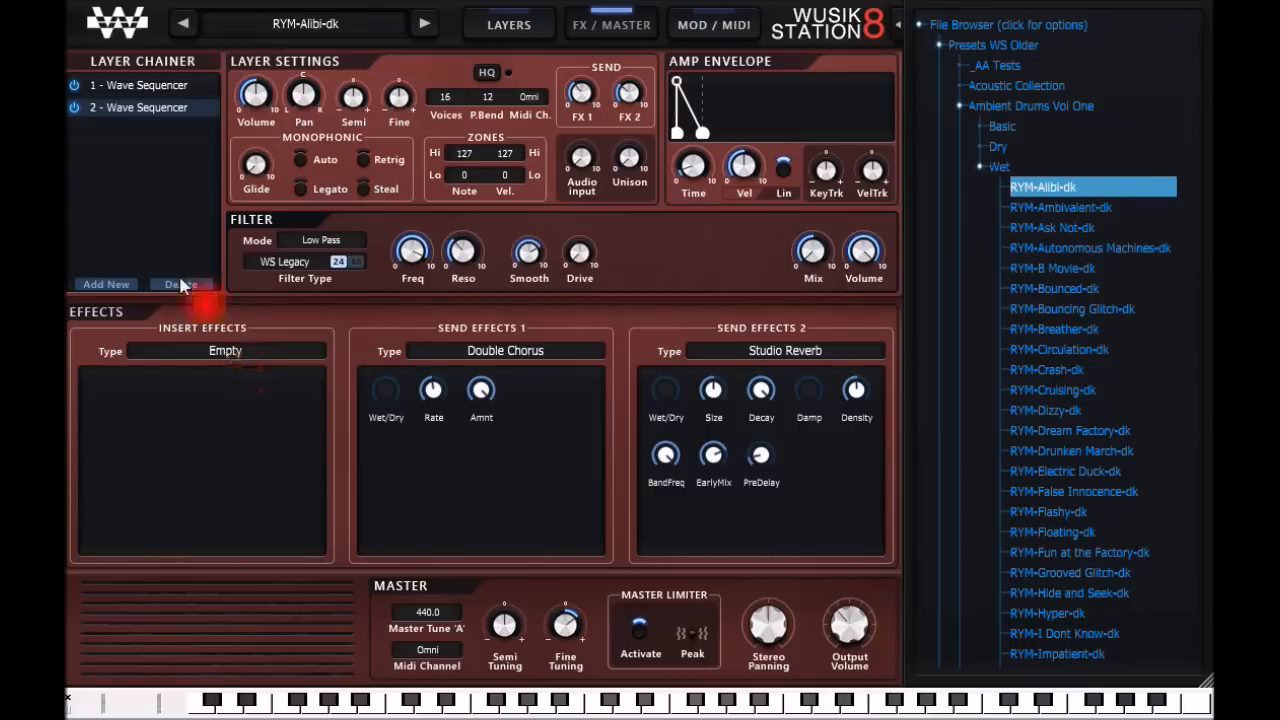
# Add a Double Chorus insert effect to Wave Sequencer layer 1.
pyautogui.click(140, 88)
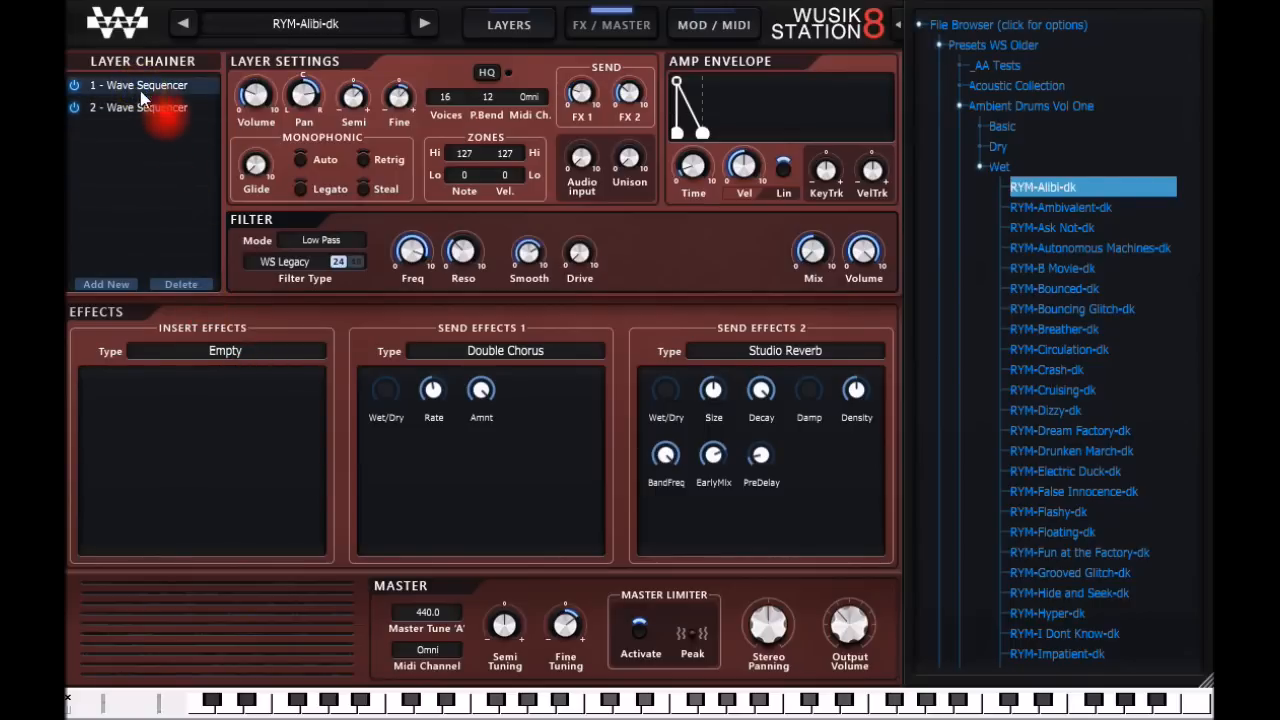
pyautogui.click(237, 362)
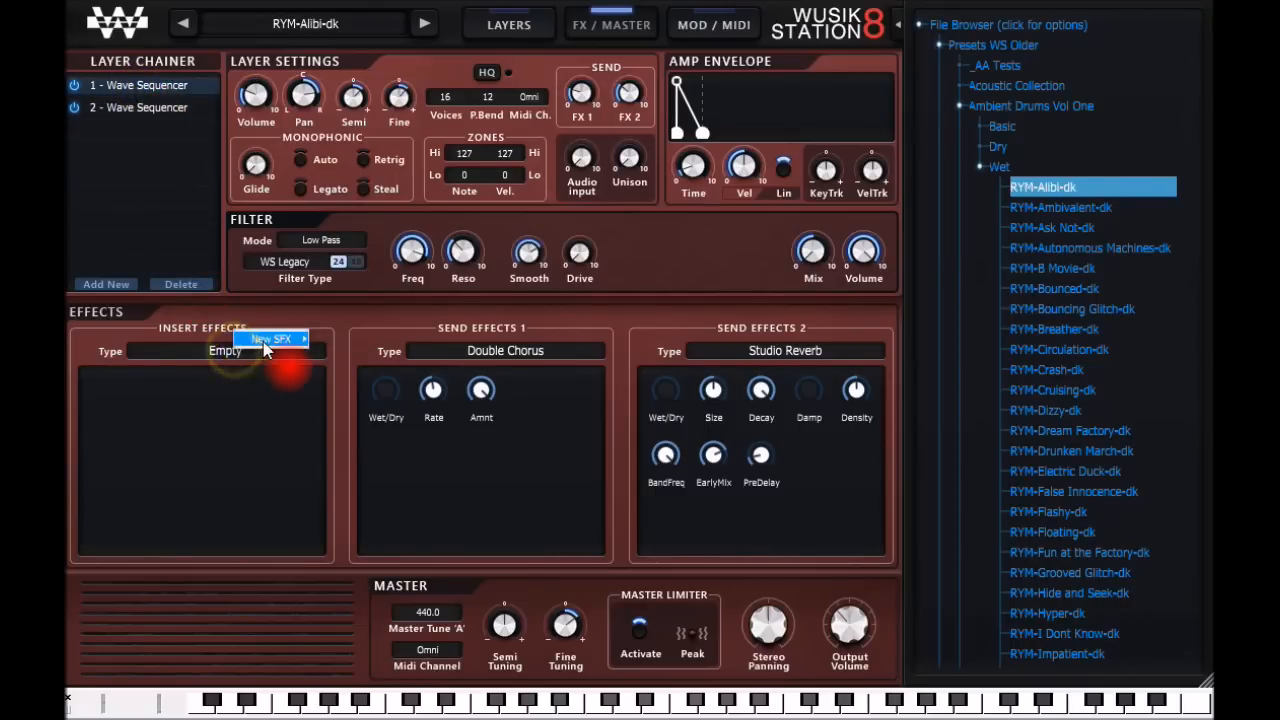
pyautogui.moveTo(270, 340)
pyautogui.click(362, 373)
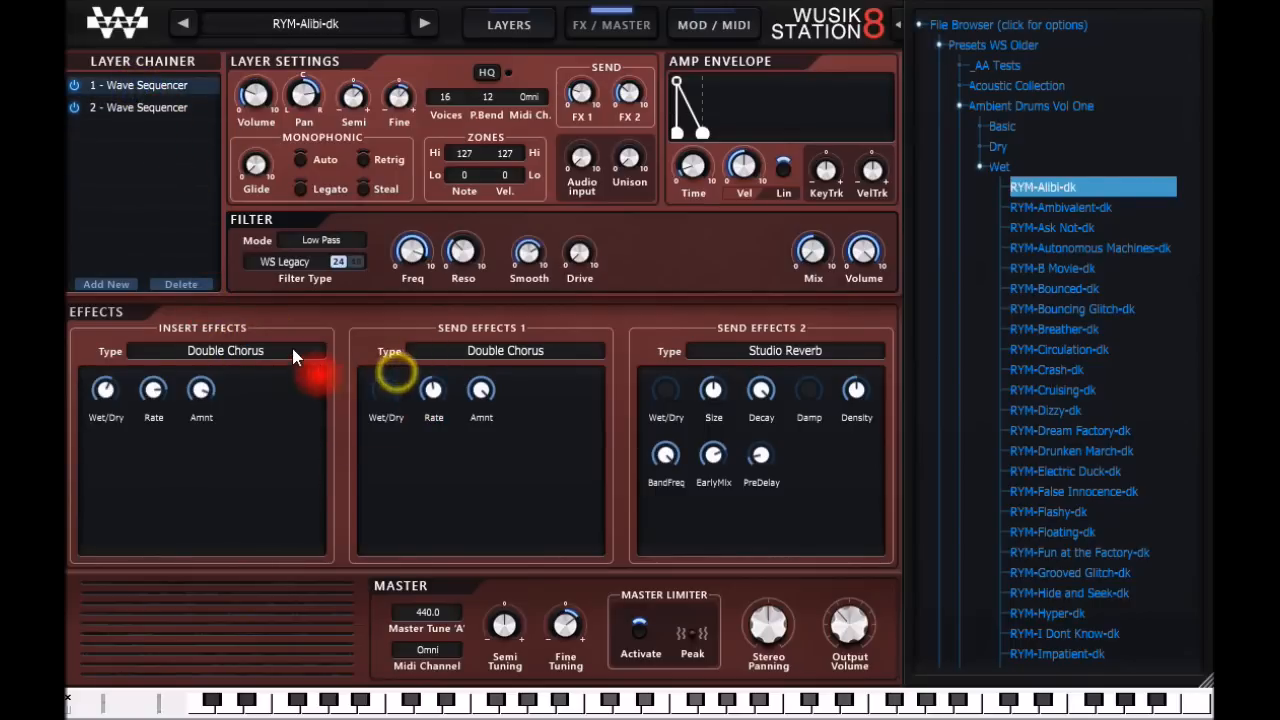
# Add a Multi Filter as layer 1's second insert effect and compare its insert effects with layer 2's.
pyautogui.click(258, 356)
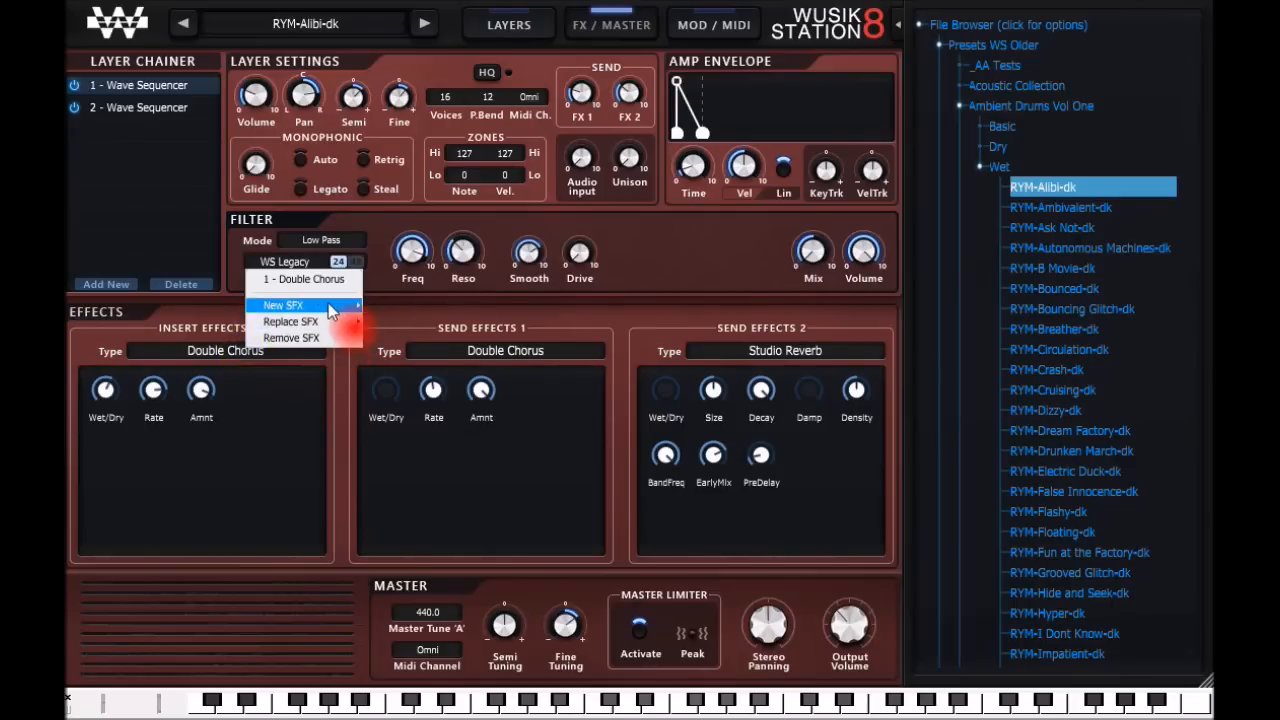
pyautogui.moveTo(290, 305)
pyautogui.click(450, 356)
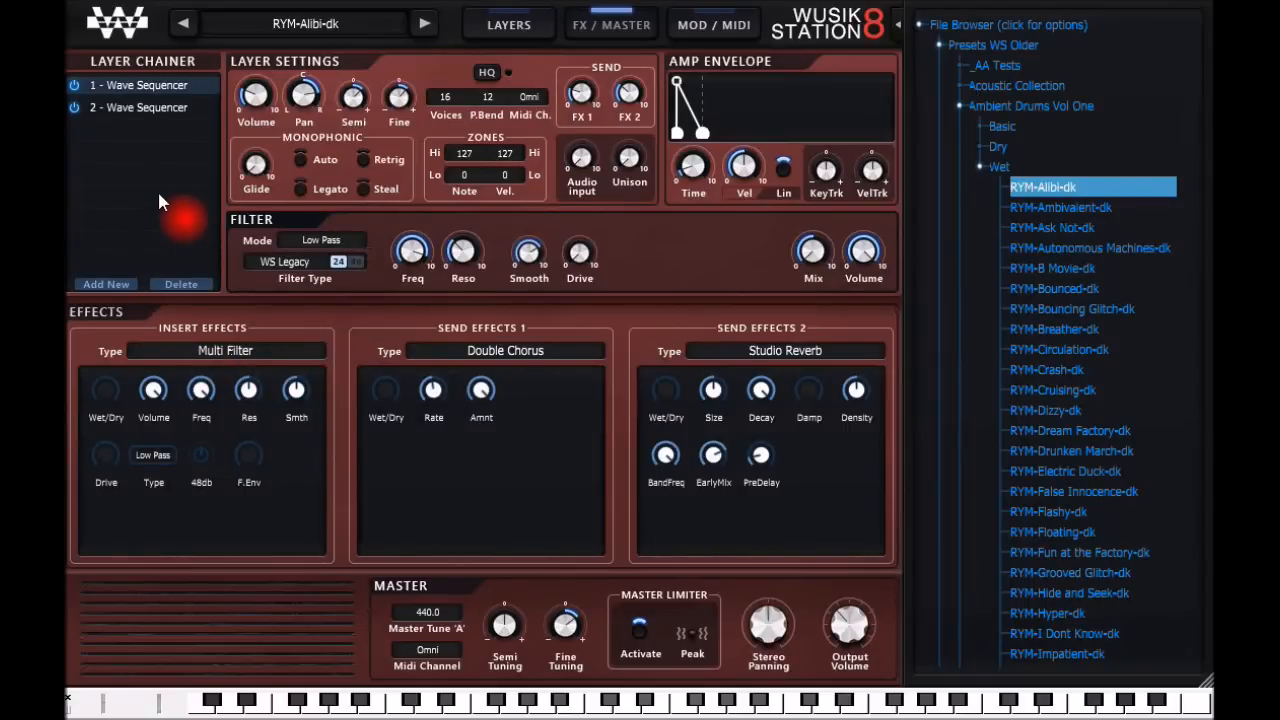
pyautogui.click(160, 108)
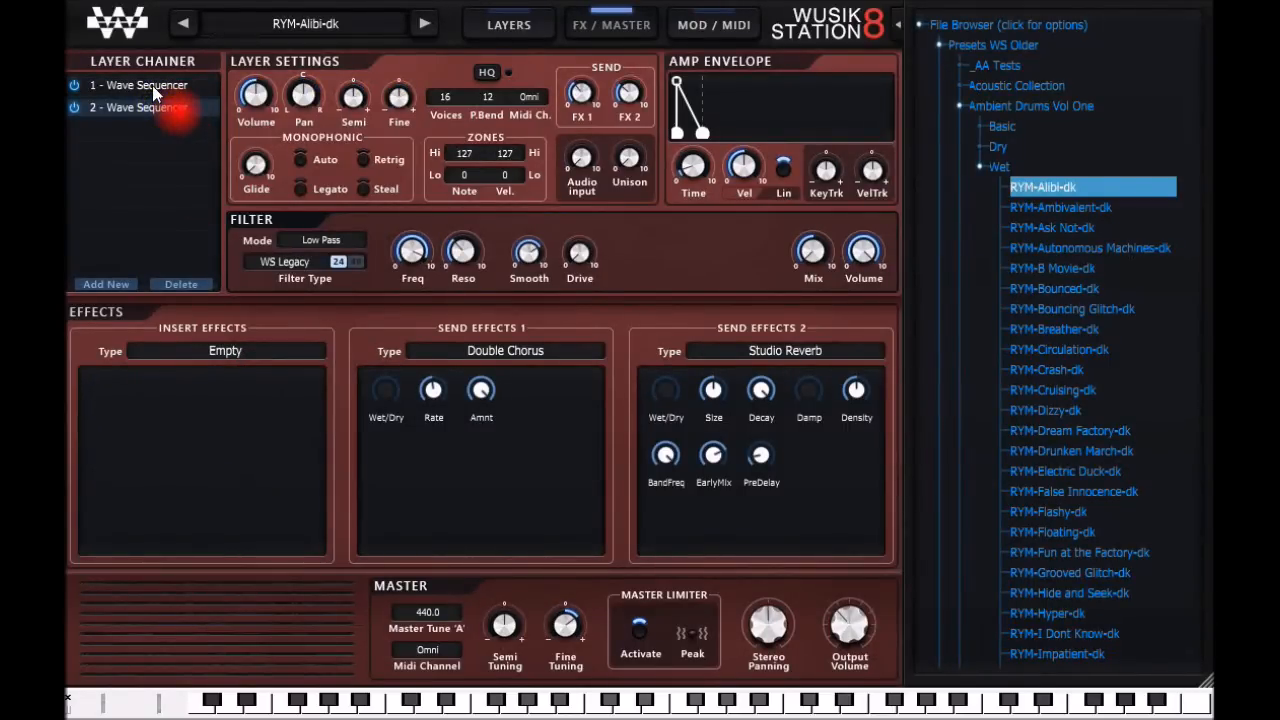
pyautogui.click(152, 85)
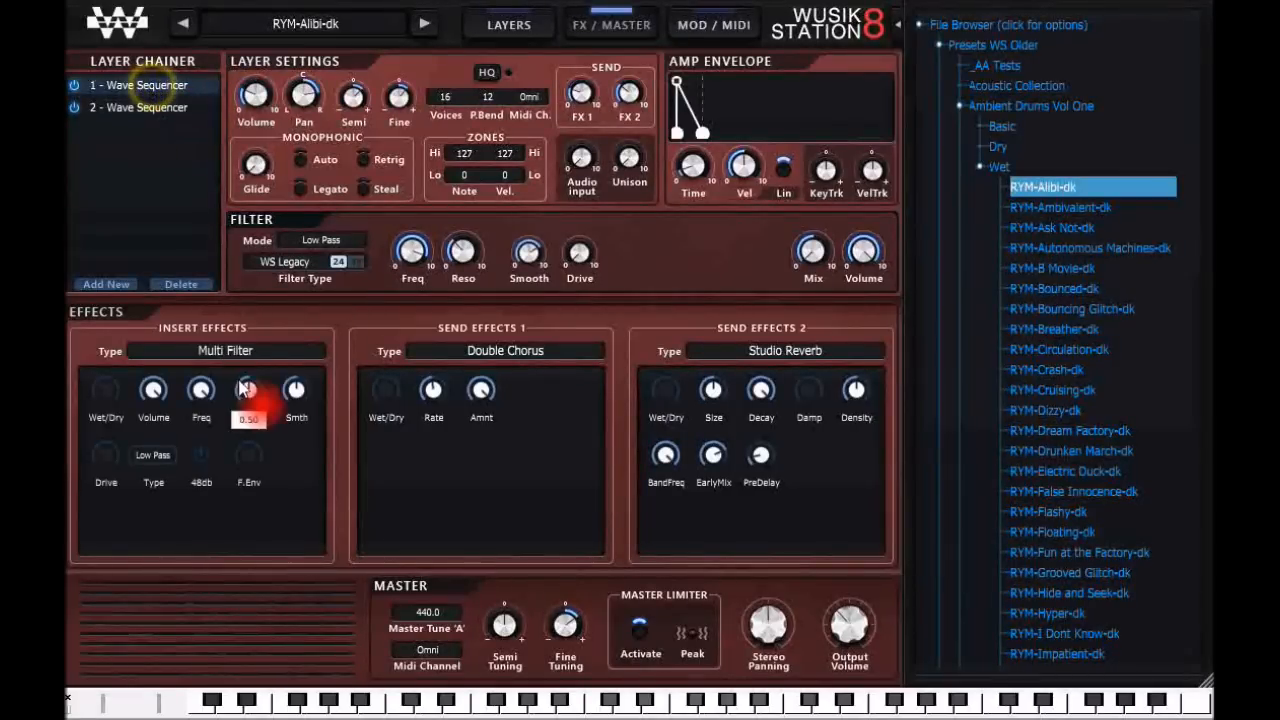
pyautogui.click(230, 358)
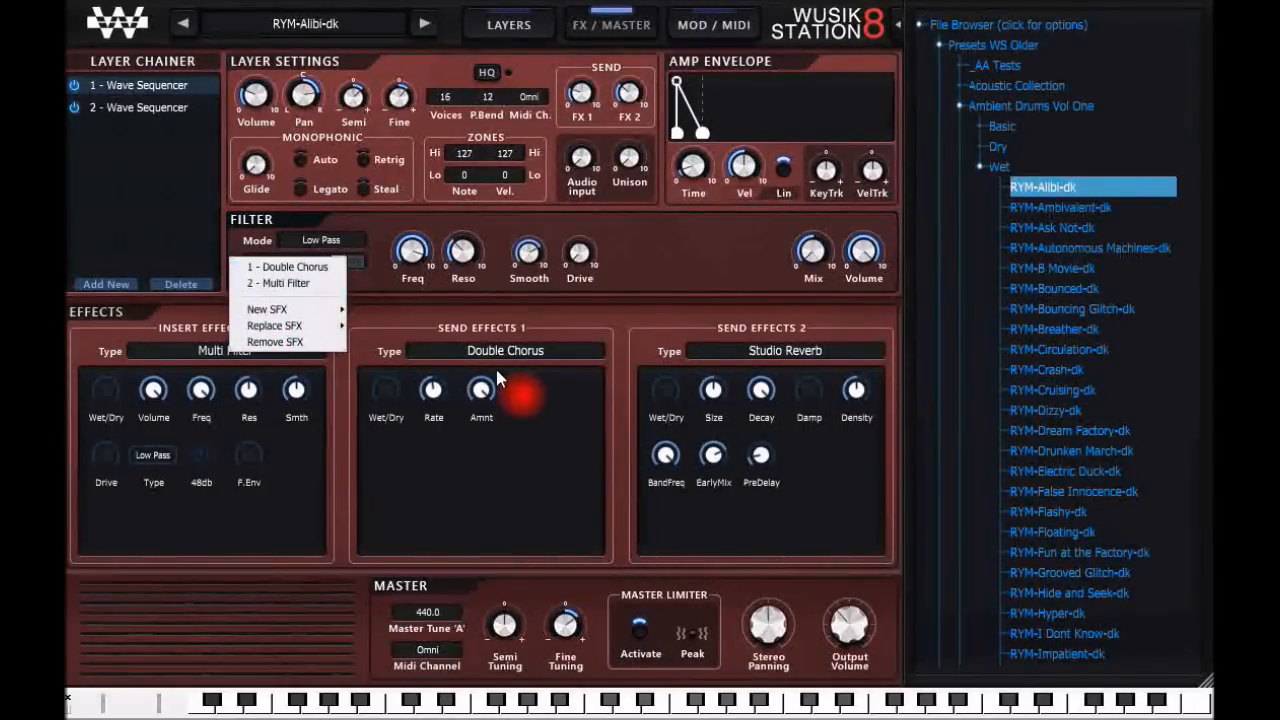
# Add Studio Reverb as a second effect in Send Effects 1.
pyautogui.click(546, 350)
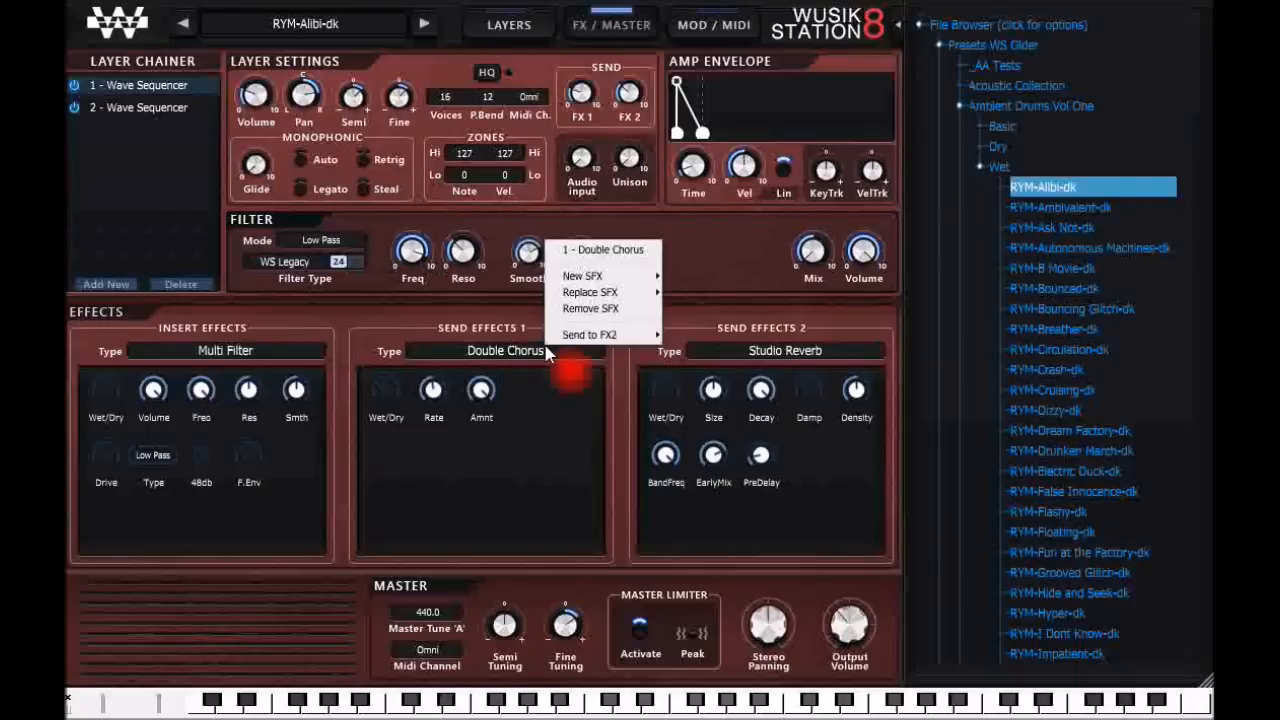
pyautogui.moveTo(600, 276)
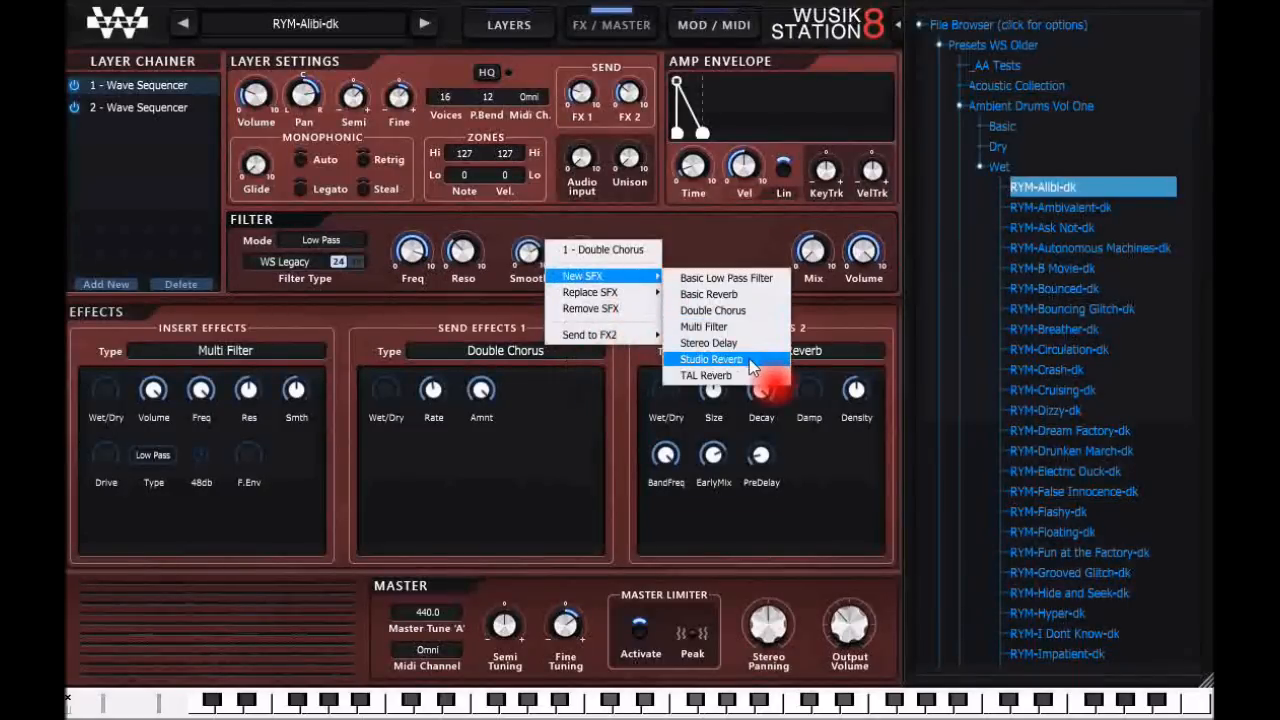
pyautogui.click(752, 368)
# Switch between the Double Chorus and Studio Reverb settings in Send Effects 1.
pyautogui.click(546, 350)
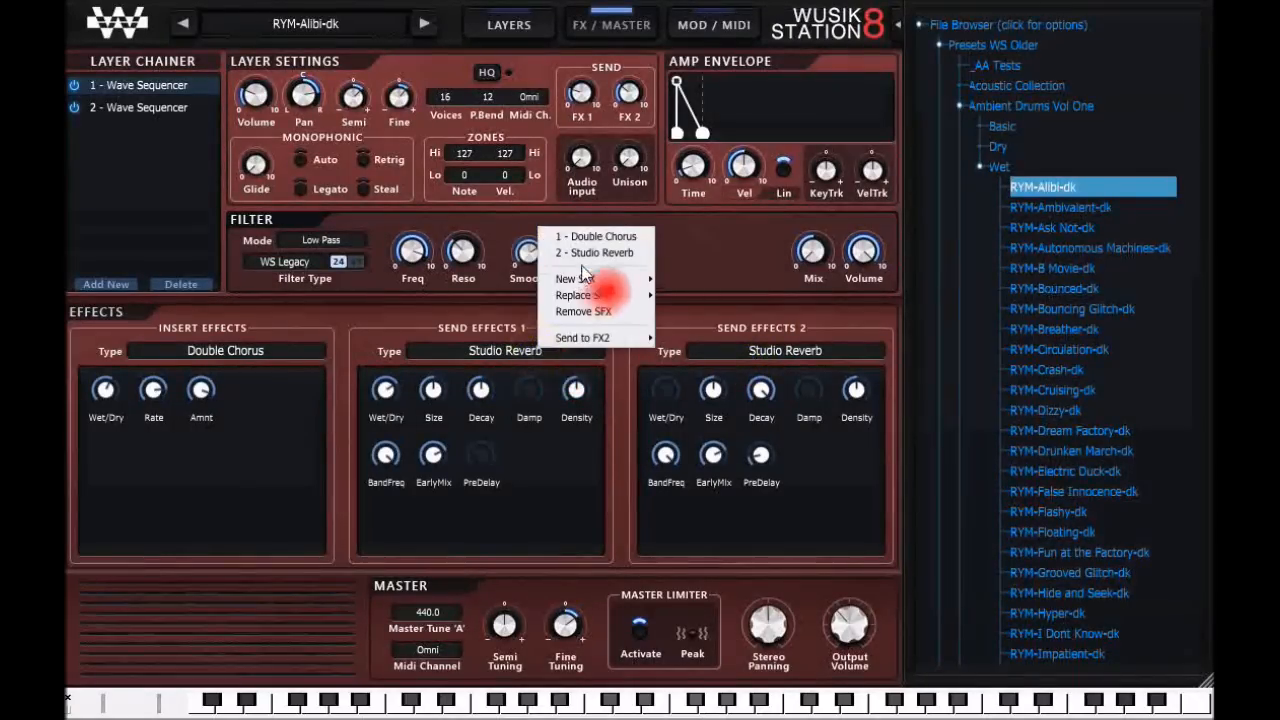
pyautogui.click(605, 236)
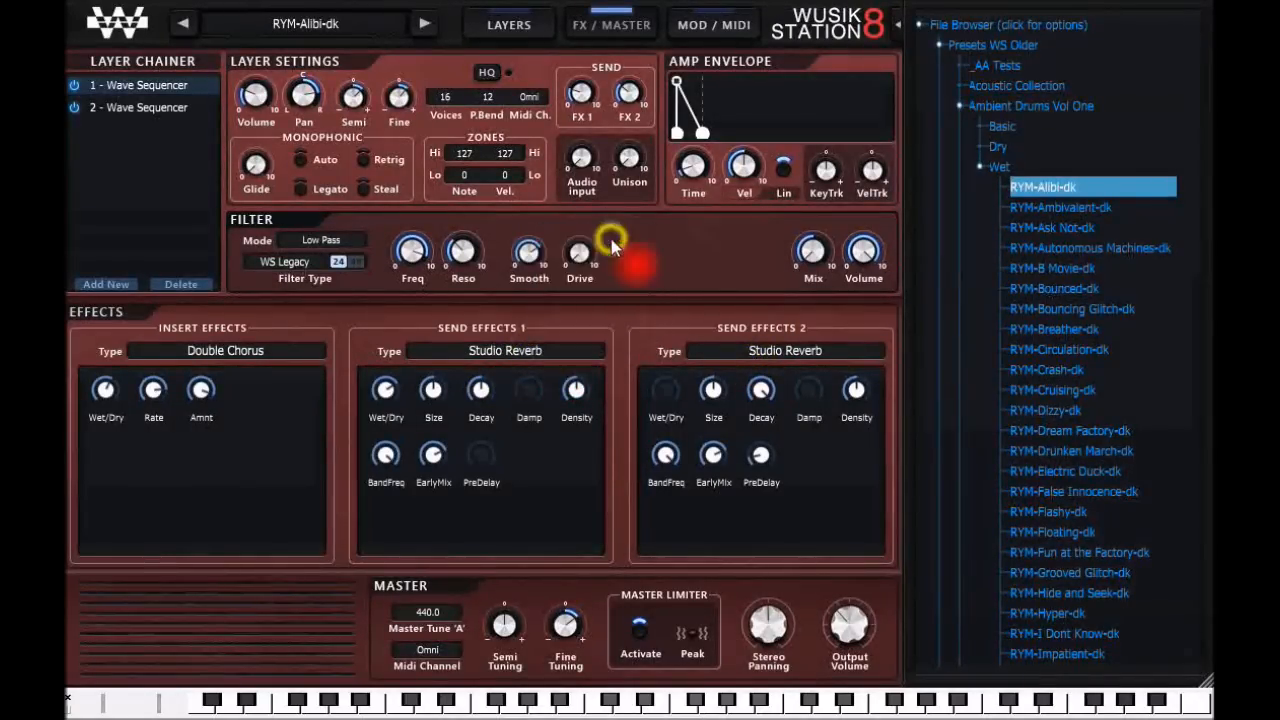
pyautogui.click(546, 352)
pyautogui.click(591, 250)
pyautogui.click(396, 400)
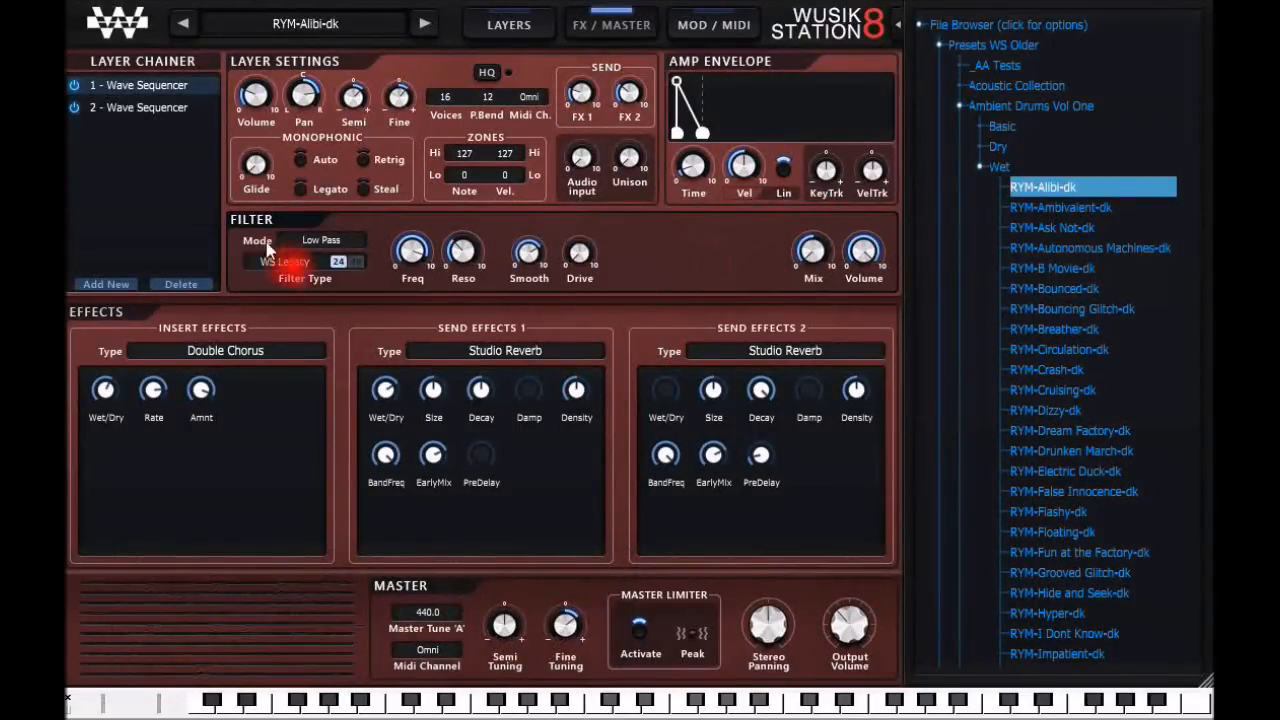
# Add an M24 Multi filter to layer 1 and look over the filter options, including Parallel Processing.
pyautogui.click(307, 264)
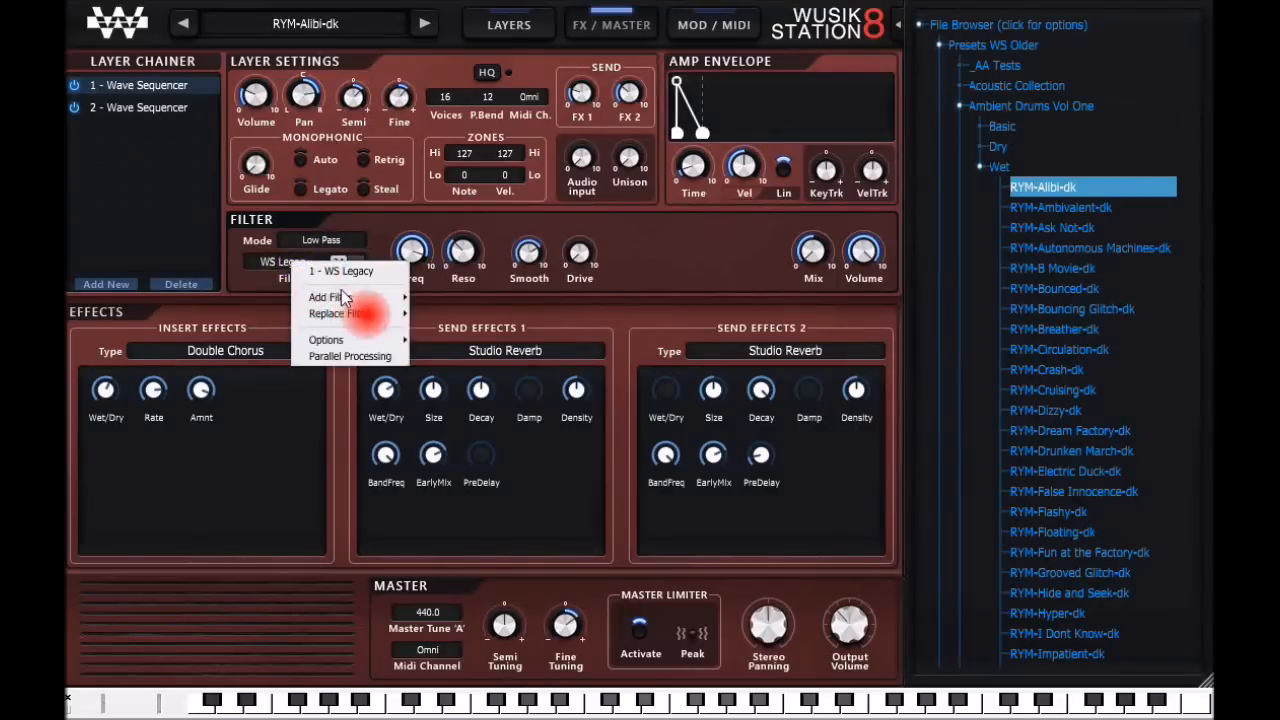
pyautogui.moveTo(371, 306)
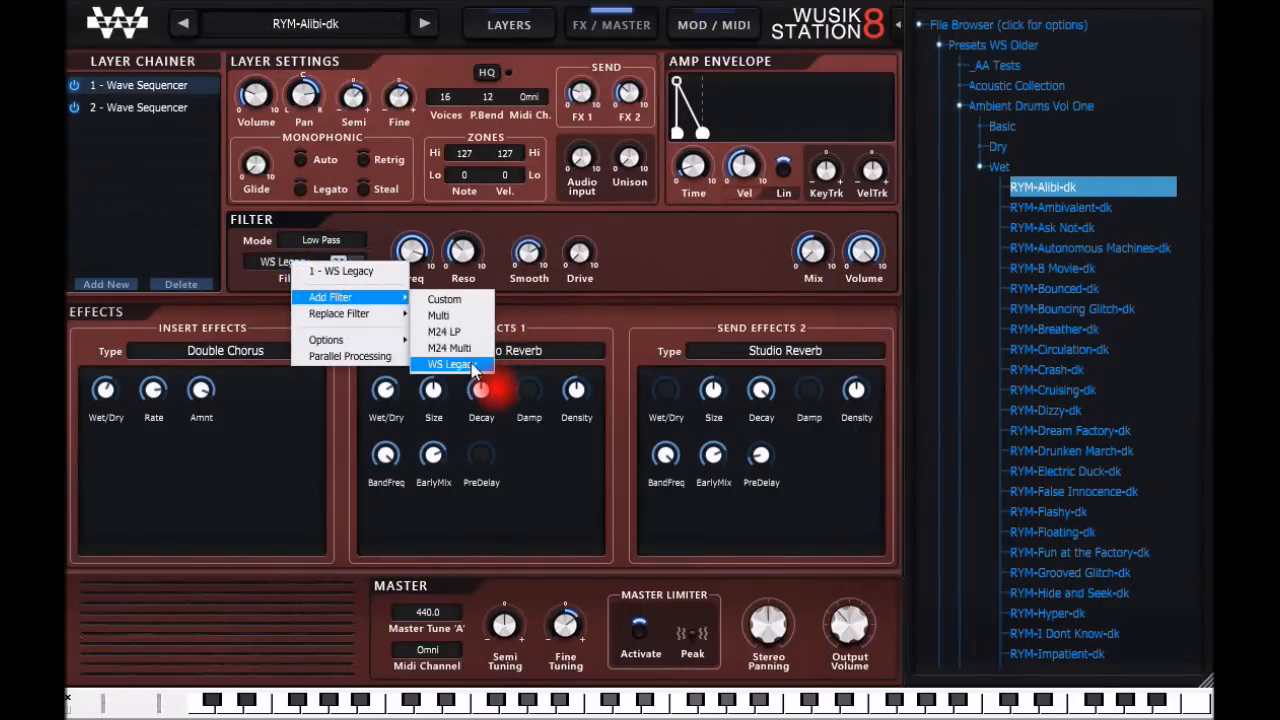
pyautogui.click(449, 347)
pyautogui.click(300, 262)
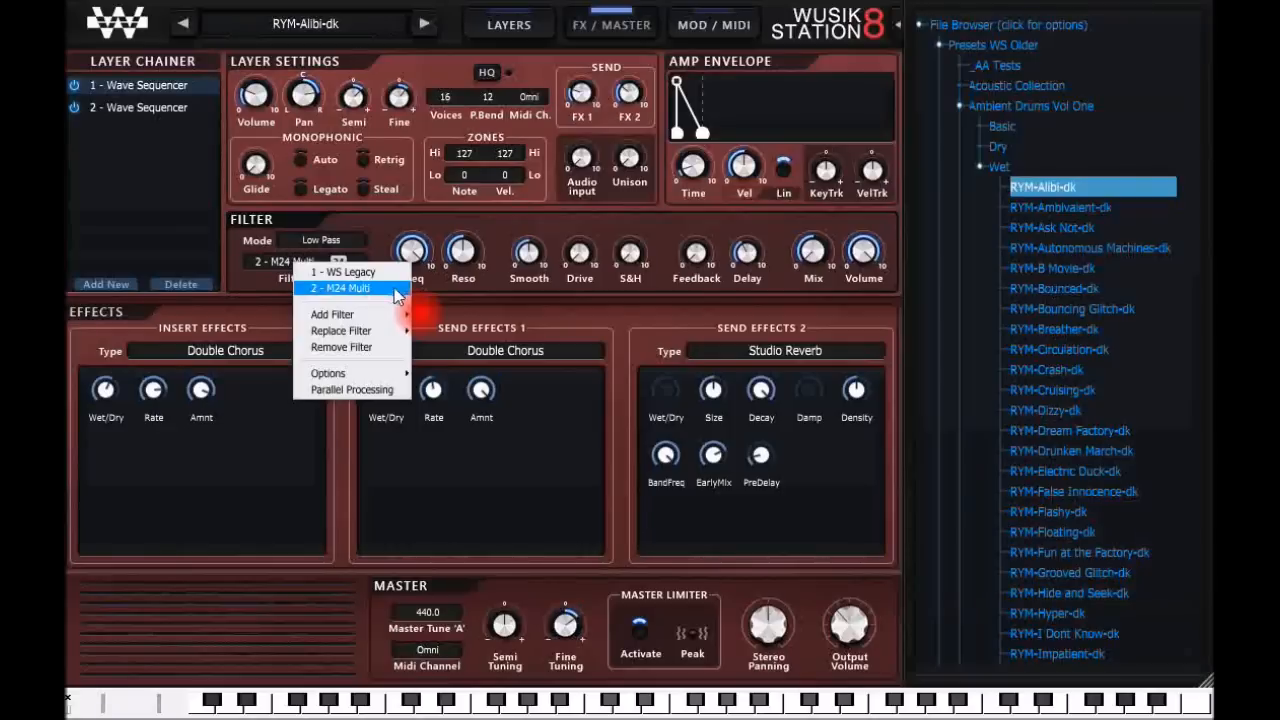
pyautogui.moveTo(390, 376)
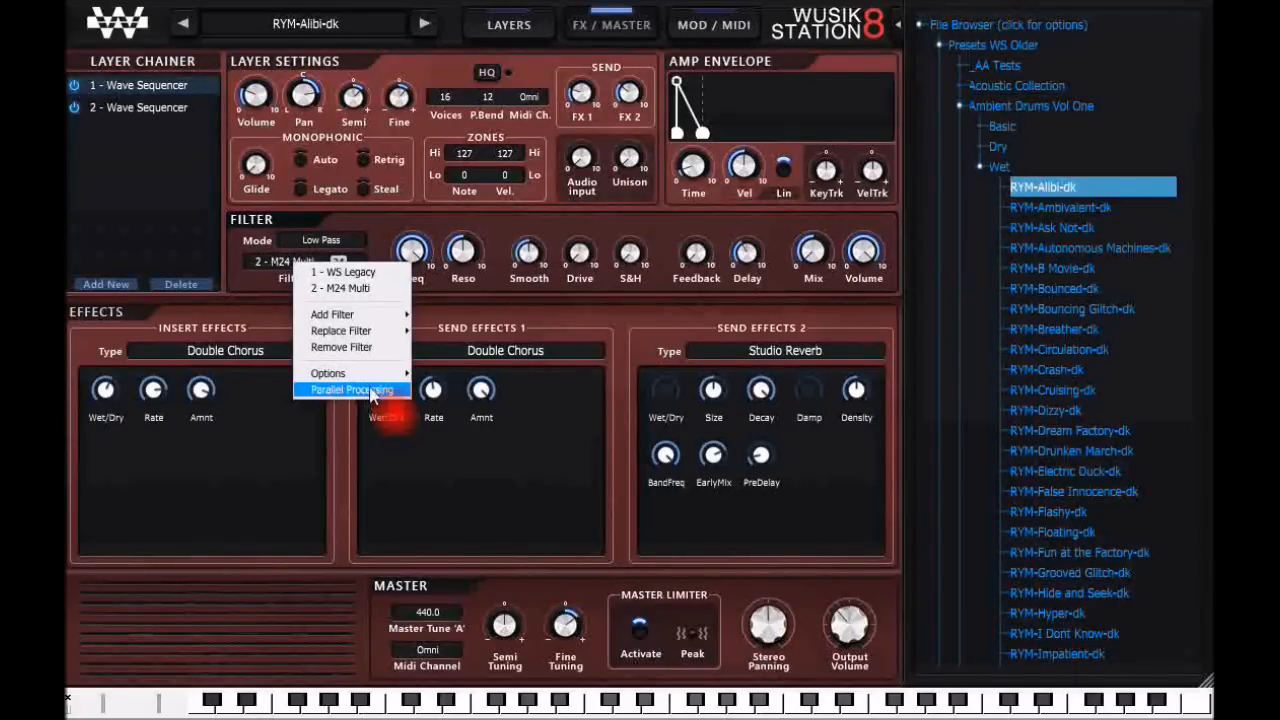
pyautogui.click(491, 217)
pyautogui.click(298, 262)
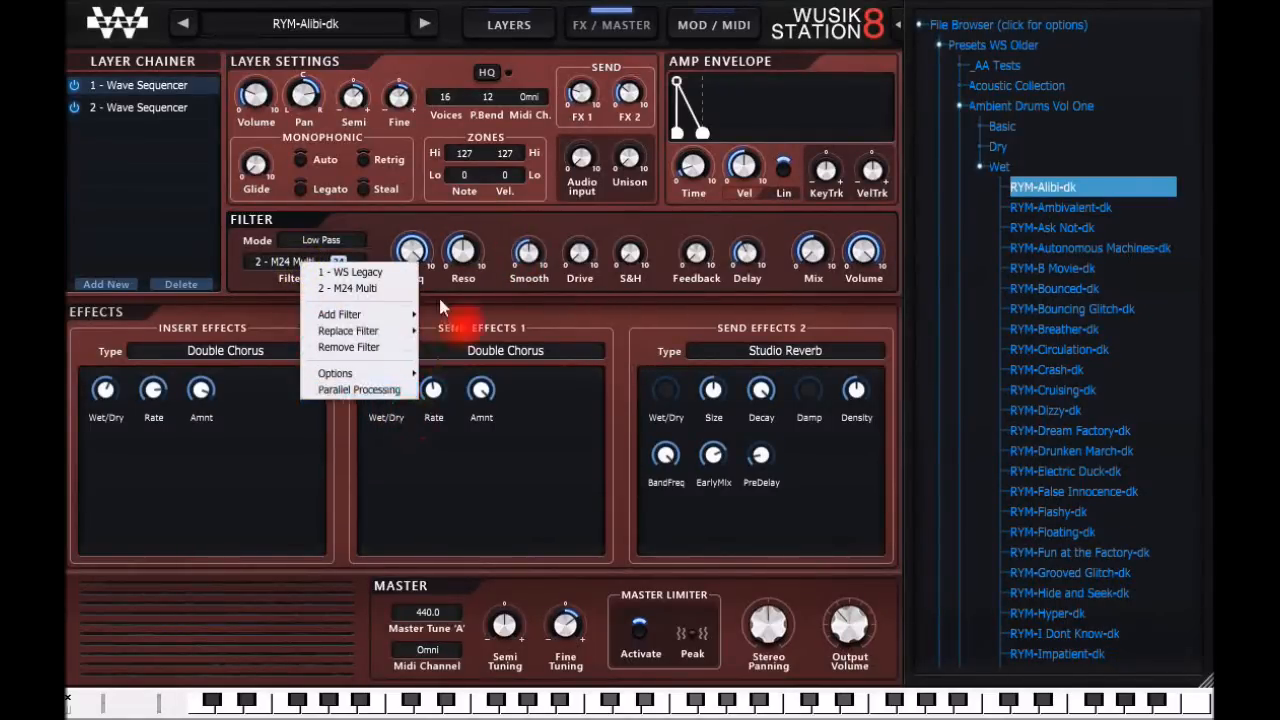
pyautogui.click(644, 220)
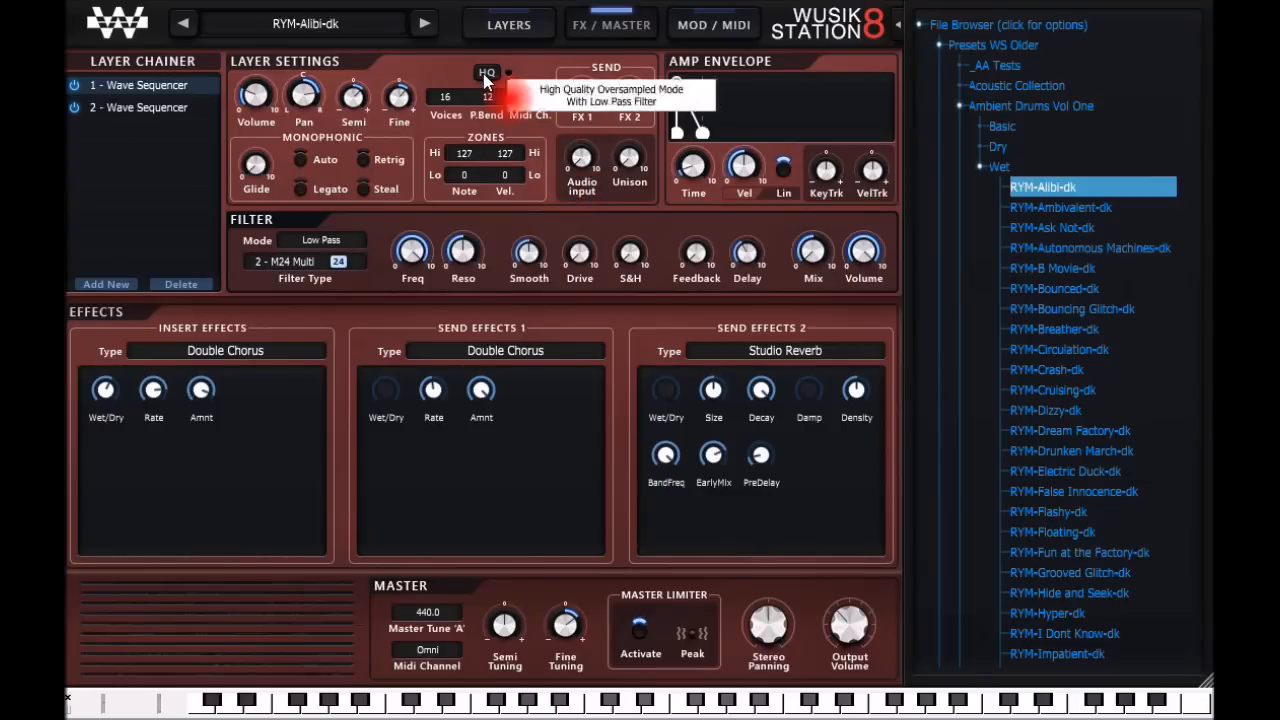
# Add a Sample Player layer to the preset and show its layer settings.
pyautogui.click(107, 285)
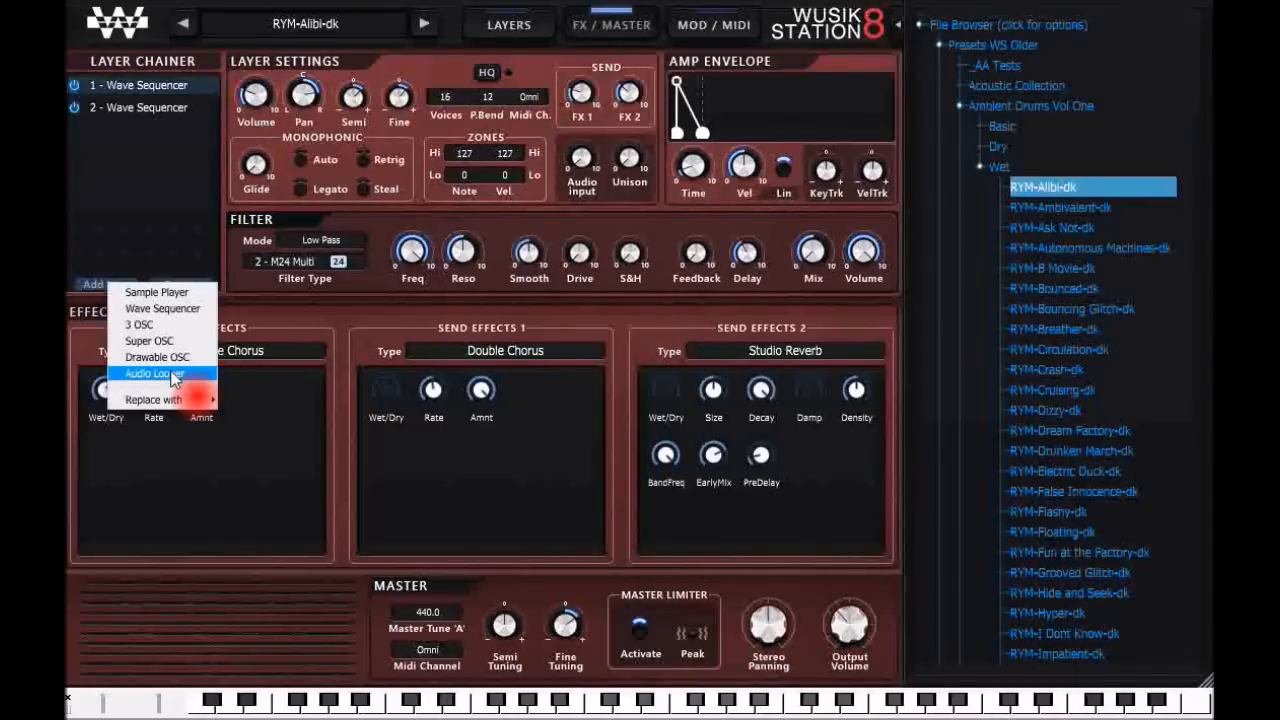
pyautogui.click(170, 292)
pyautogui.click(509, 26)
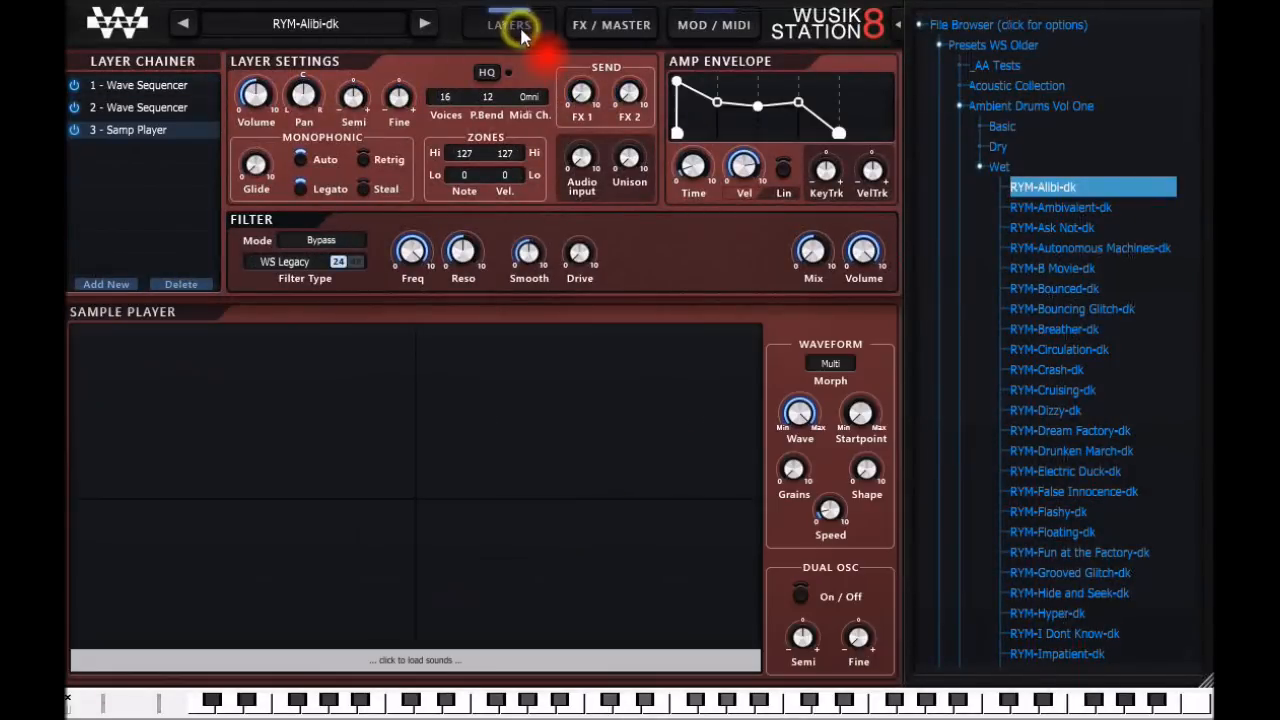
pyautogui.moveTo(802, 469)
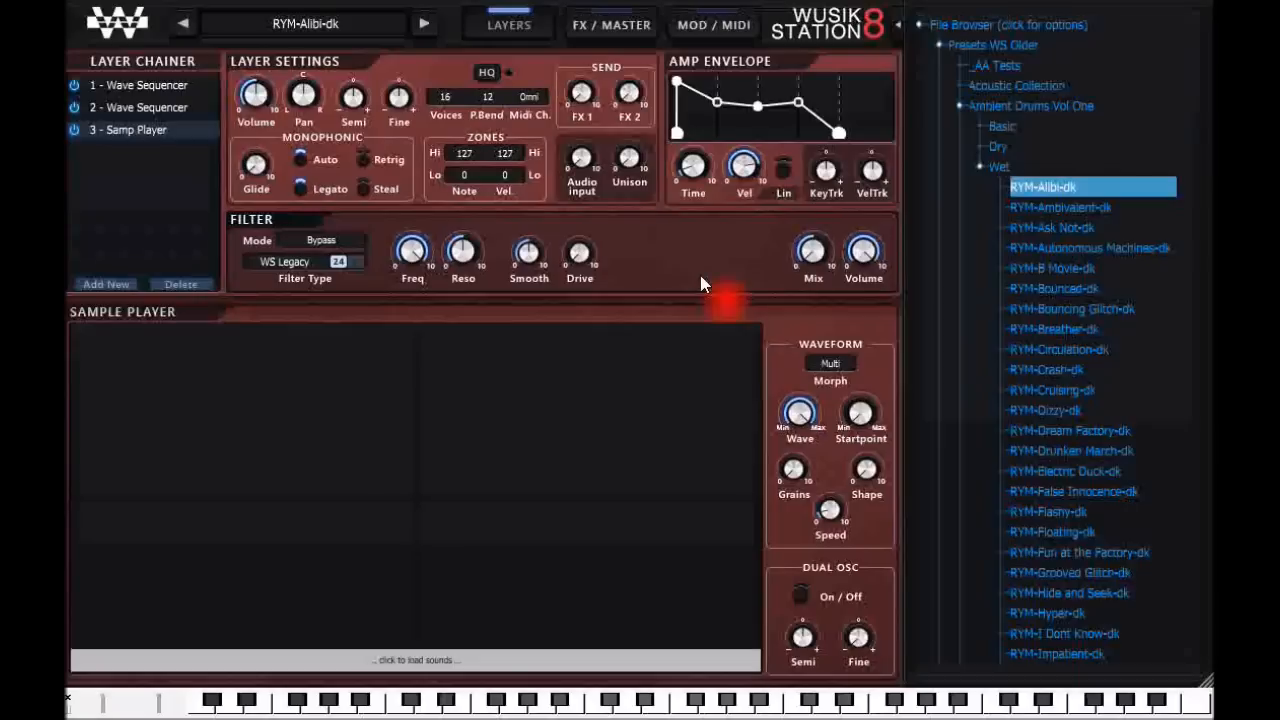
# Add a modulation route for the Sample Player layer from Midi CC 1 to the filter's Freq.
pyautogui.click(718, 24)
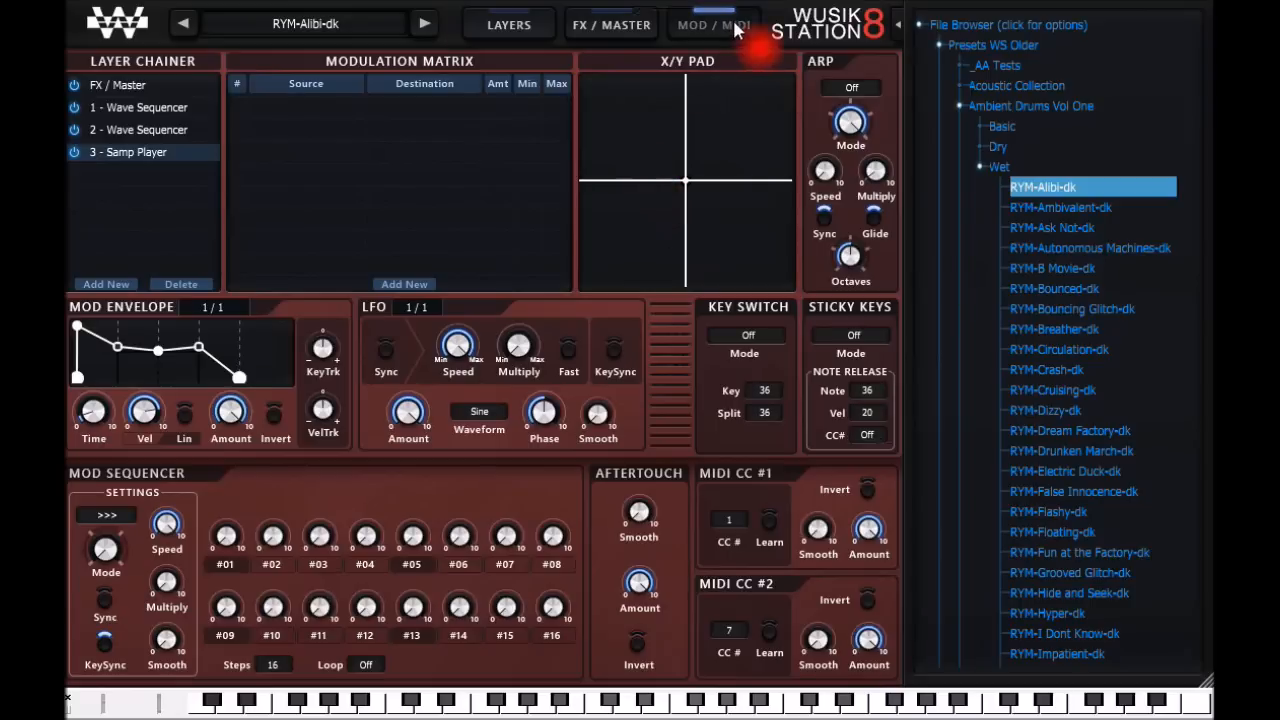
pyautogui.click(413, 287)
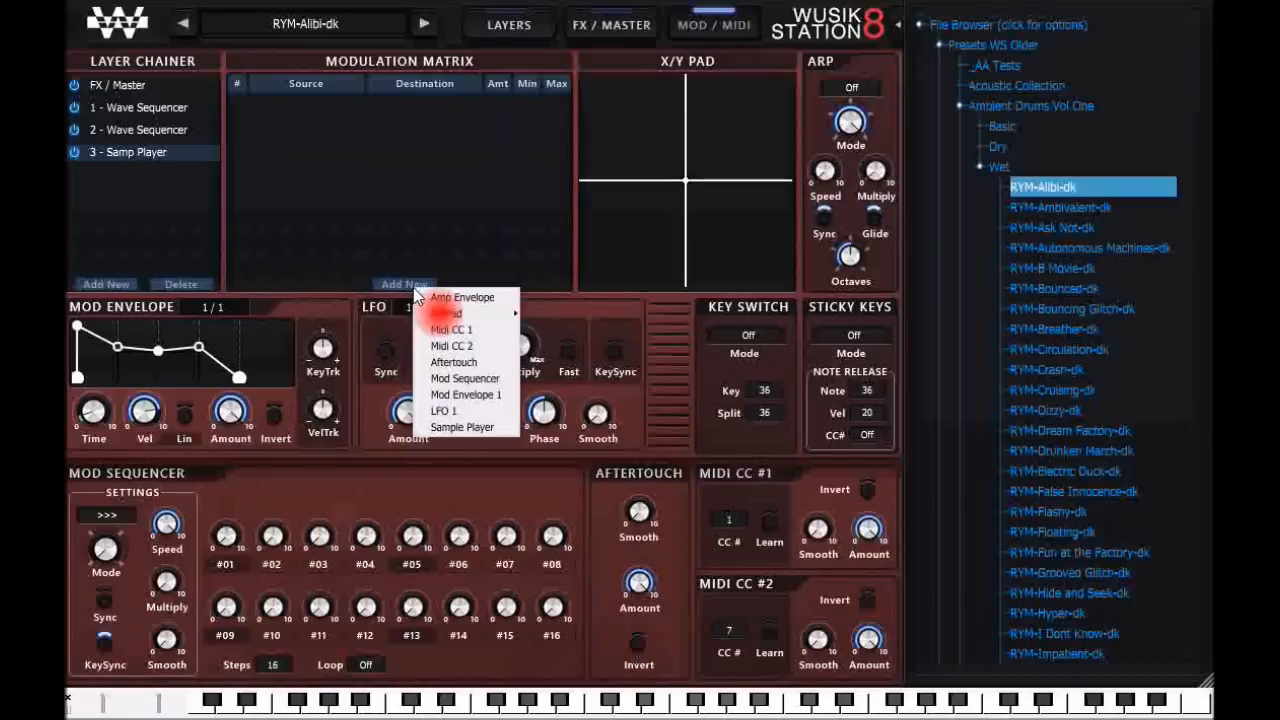
pyautogui.moveTo(495, 316)
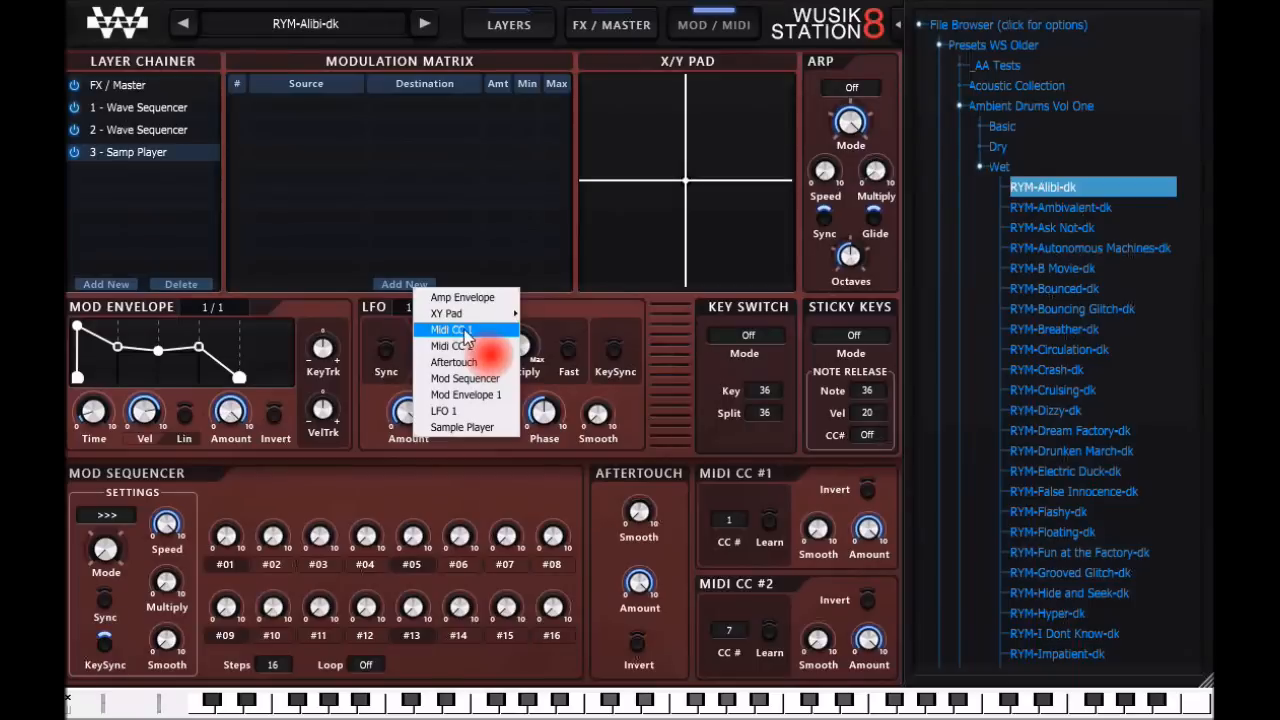
pyautogui.click(465, 332)
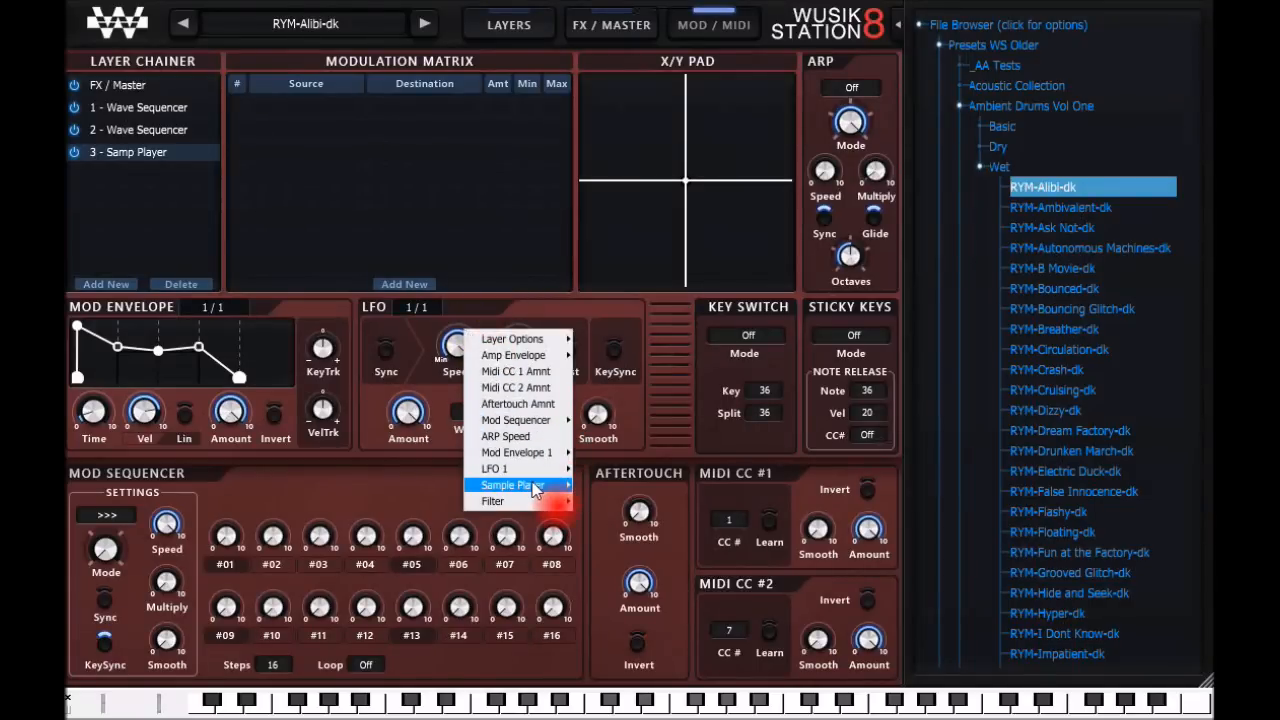
pyautogui.moveTo(548, 501)
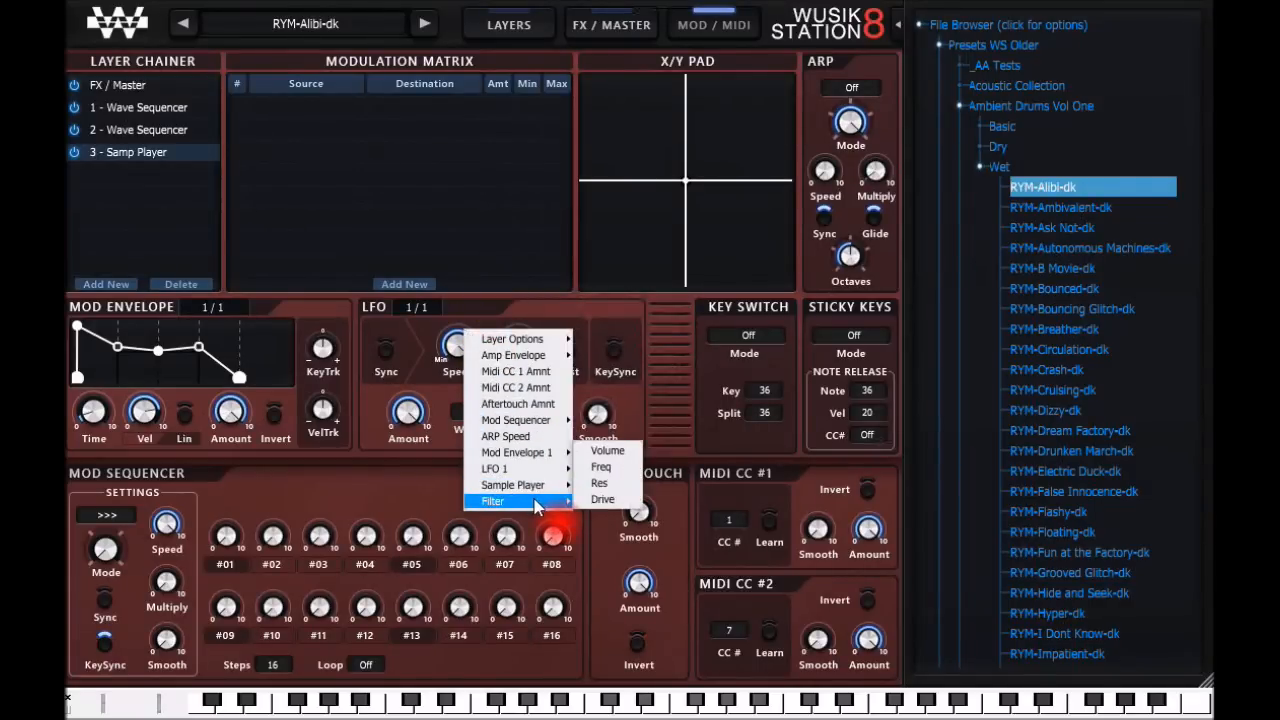
pyautogui.click(603, 467)
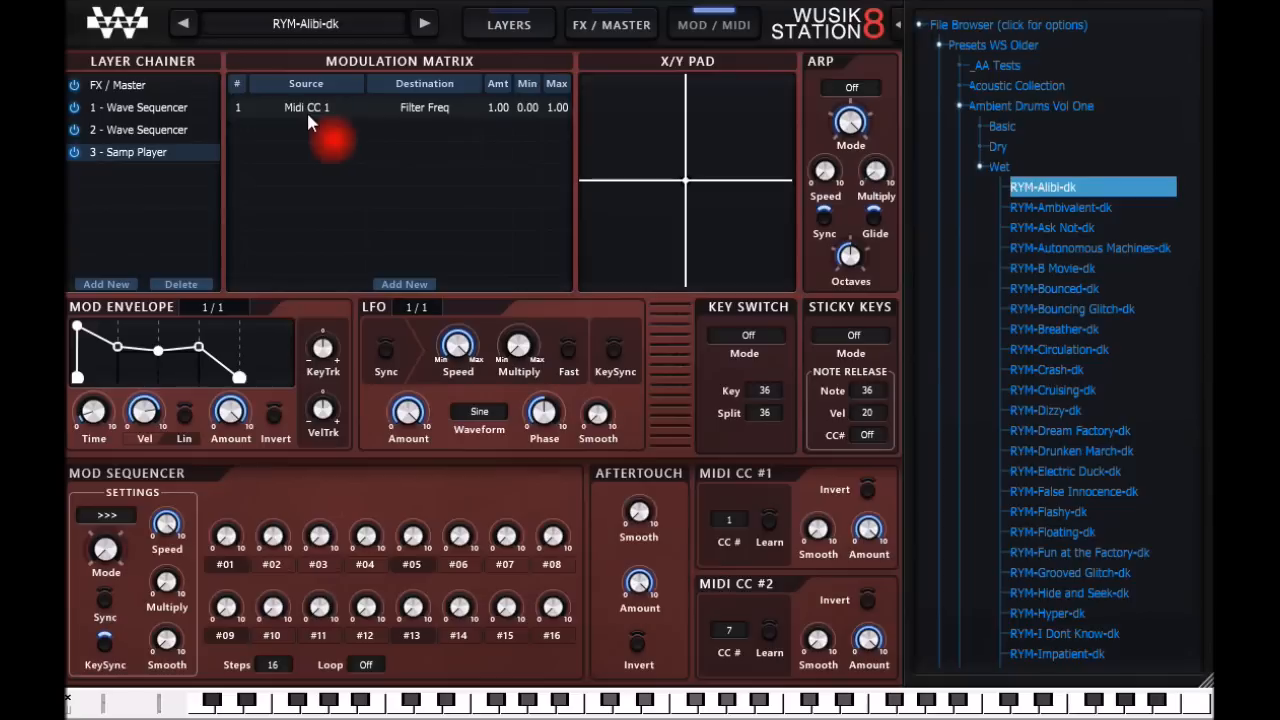
# Try controller number 21 for MIDI CC #1 and reassign it to CC 1 by learning from the modulation wheel.
pyautogui.moveTo(736, 527)
pyautogui.mouseDown()
pyautogui.moveTo(740, 318)
pyautogui.moveTo(759, 494)
pyautogui.mouseUp()
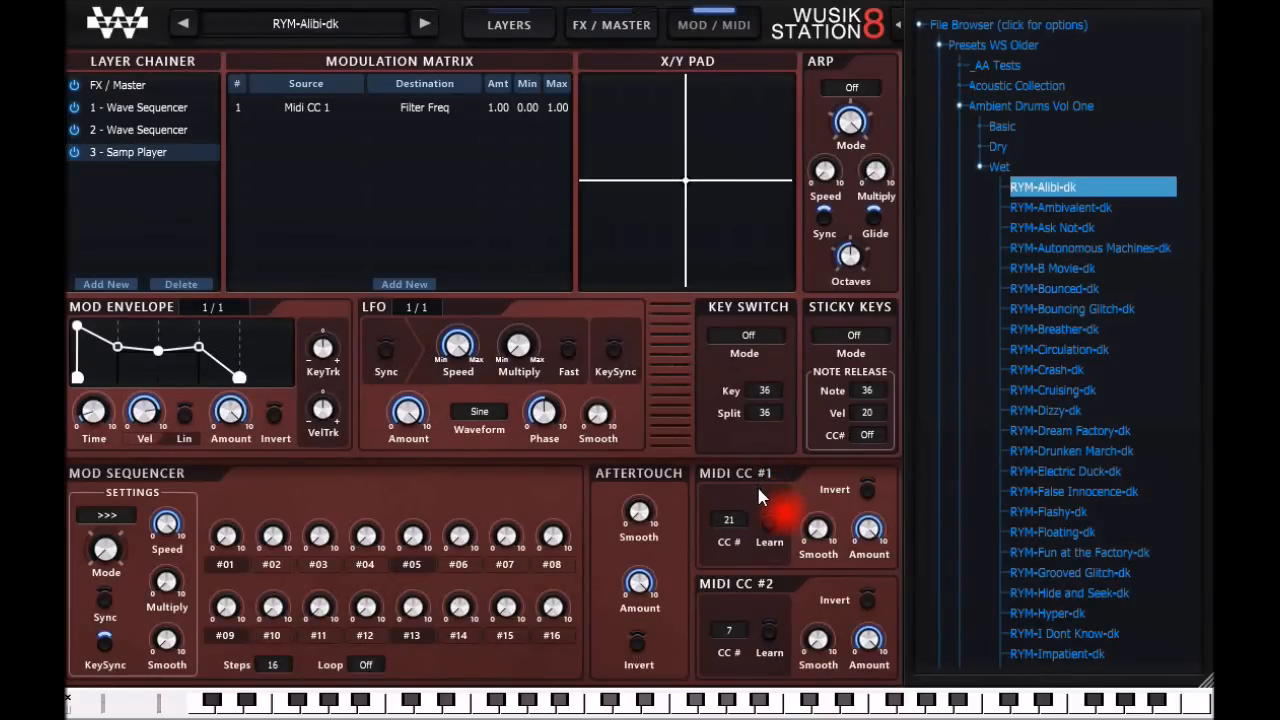
pyautogui.moveTo(758, 491); pyautogui.dragTo(766, 527)
pyautogui.click(768, 522)
pyautogui.click(290, 708)
pyautogui.moveTo(160, 711); pyautogui.dragTo(158, 706)
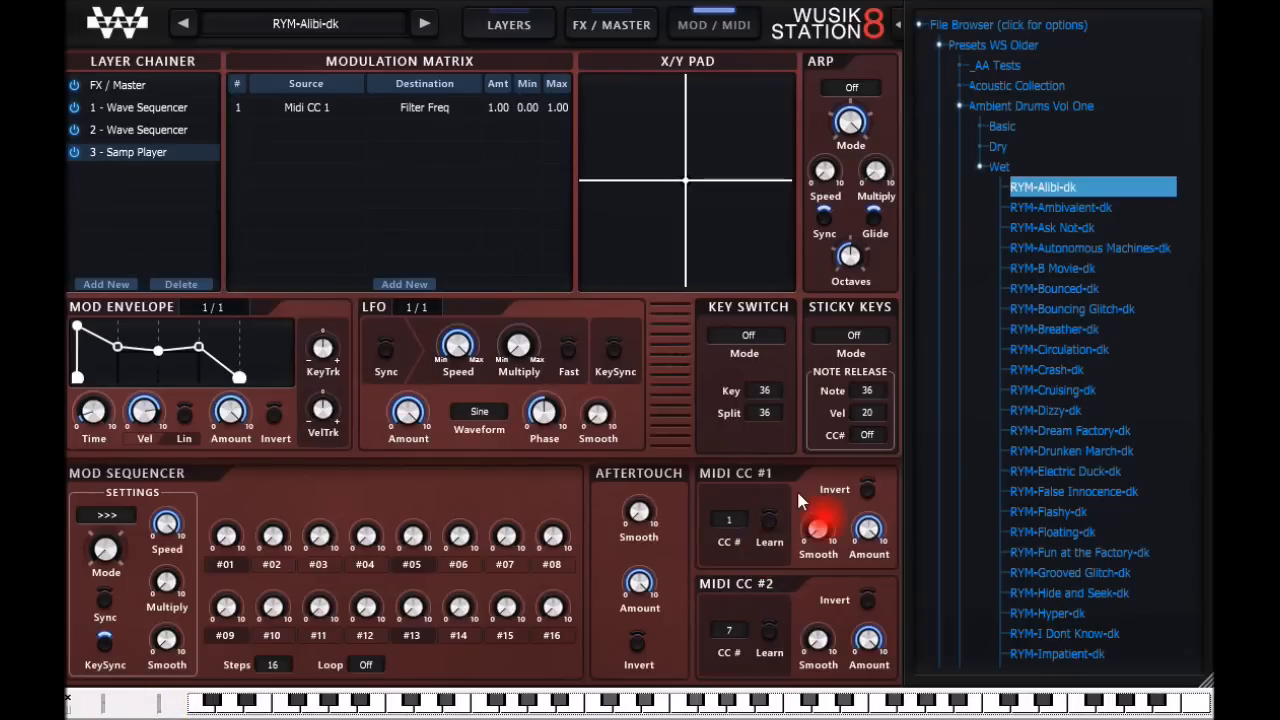
# Add a second modulation route from Aftertouch to the layer's Volume.
pyautogui.moveTo(872, 531)
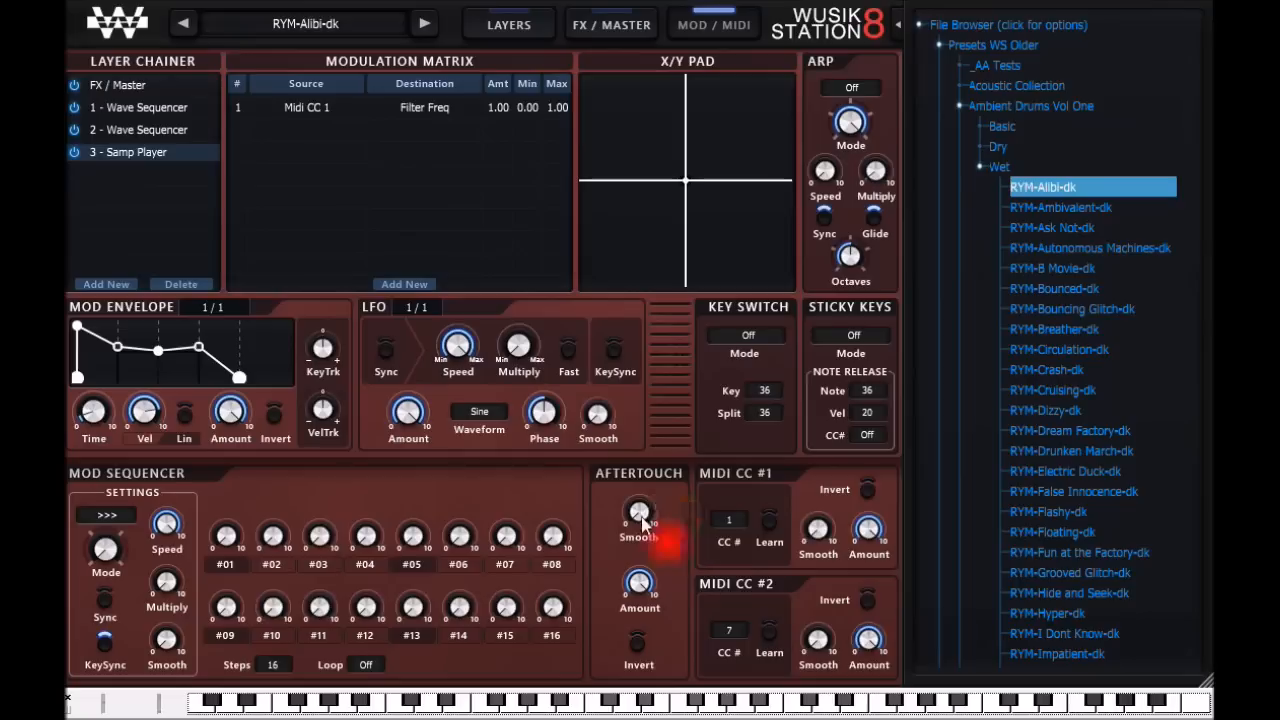
pyautogui.click(416, 285)
pyautogui.click(495, 360)
pyautogui.moveTo(558, 355)
pyautogui.moveTo(565, 186)
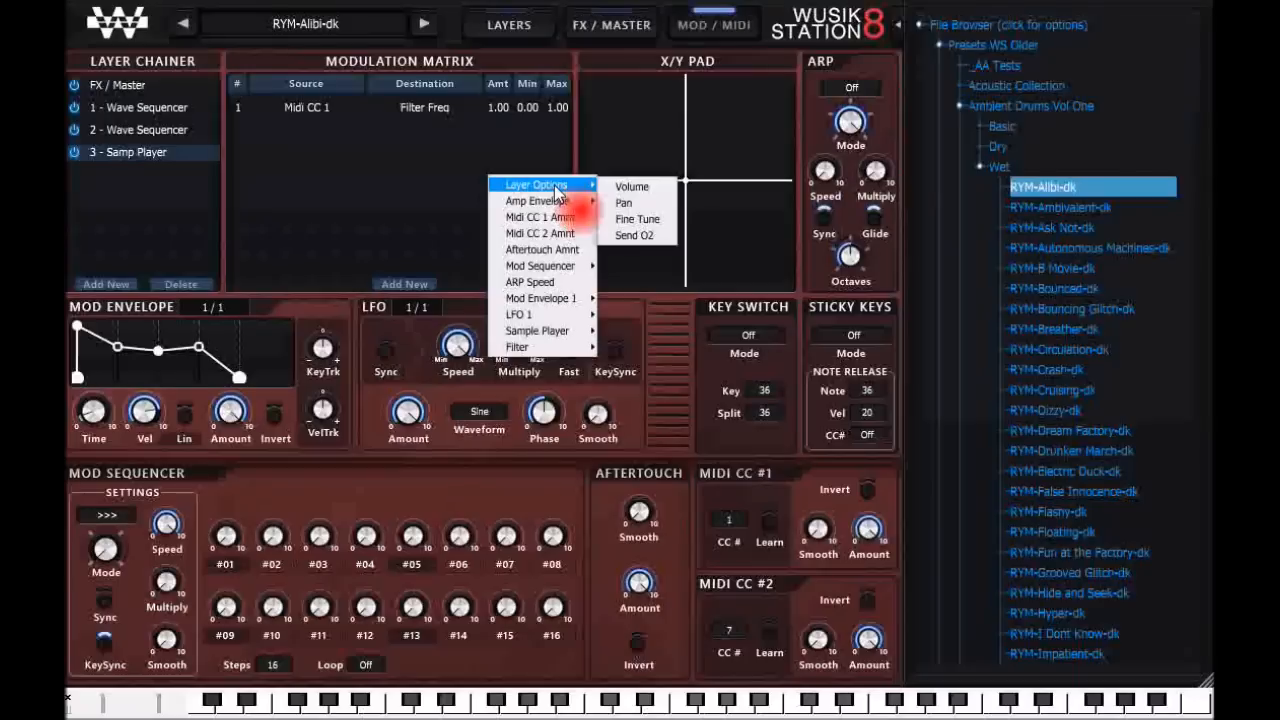
pyautogui.click(652, 188)
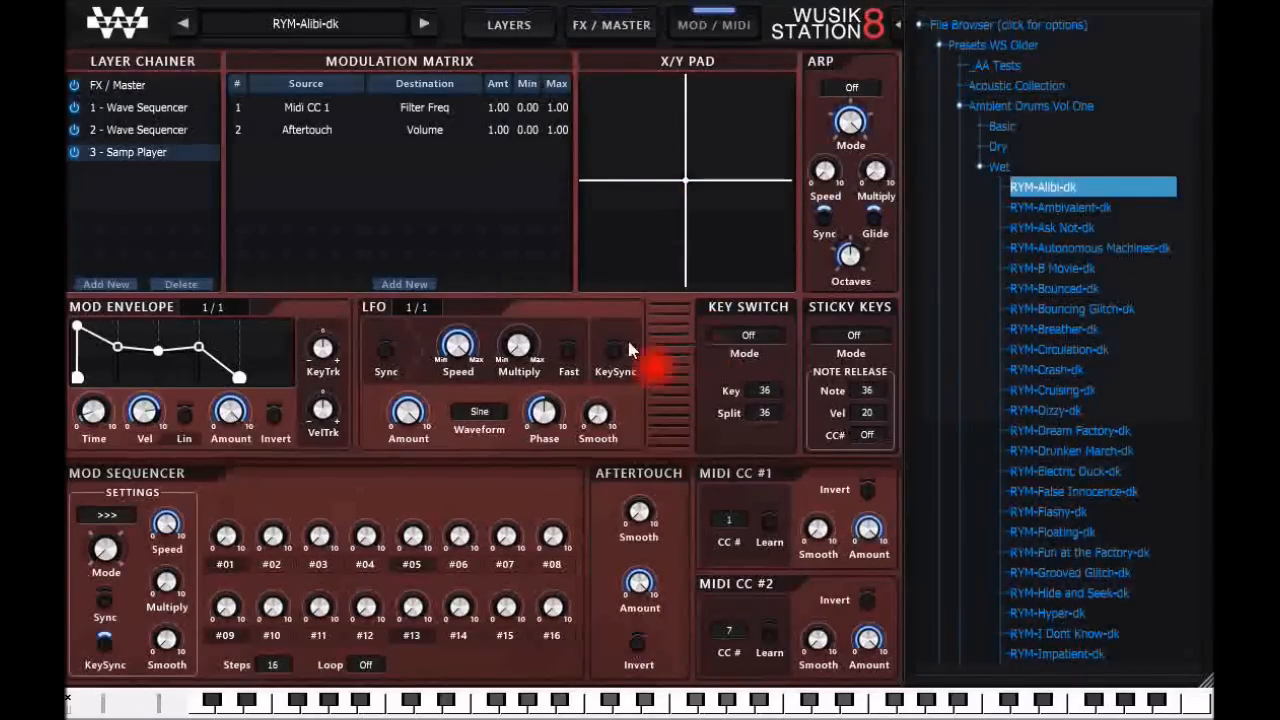
# Look over the options for adding more modulation envelopes and LFOs to the layer.
pyautogui.click(210, 308)
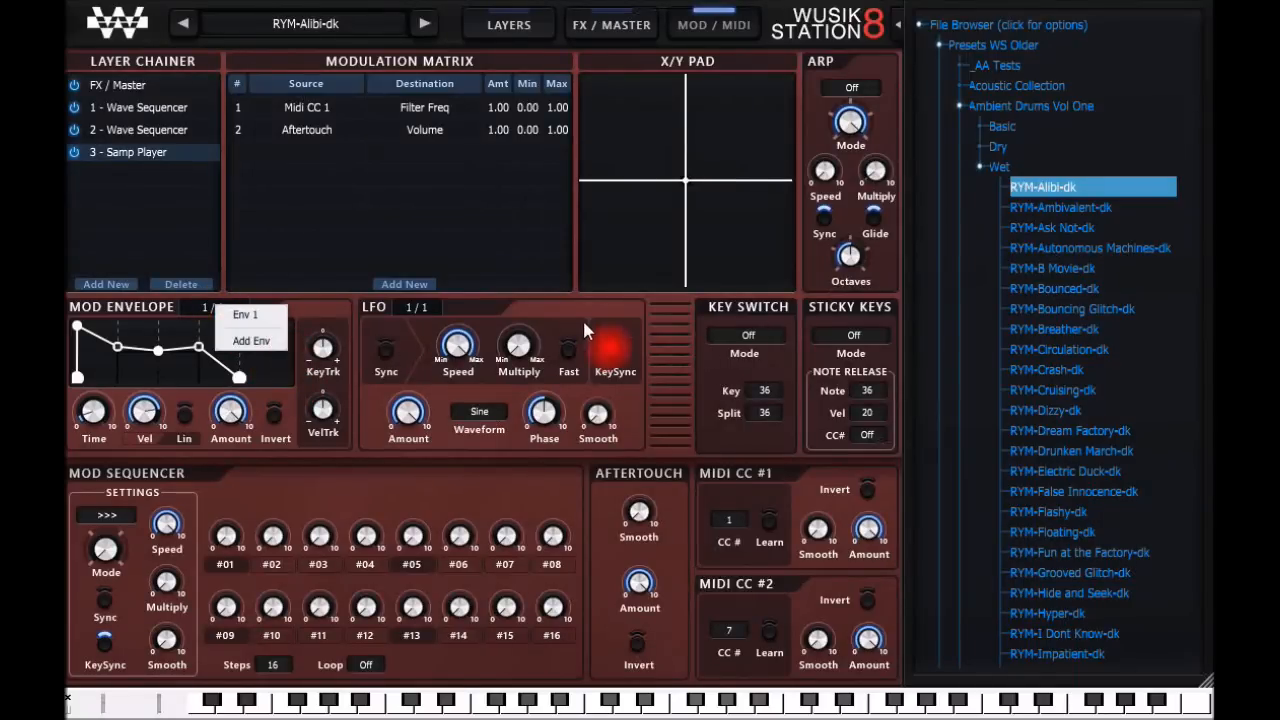
pyautogui.click(422, 310)
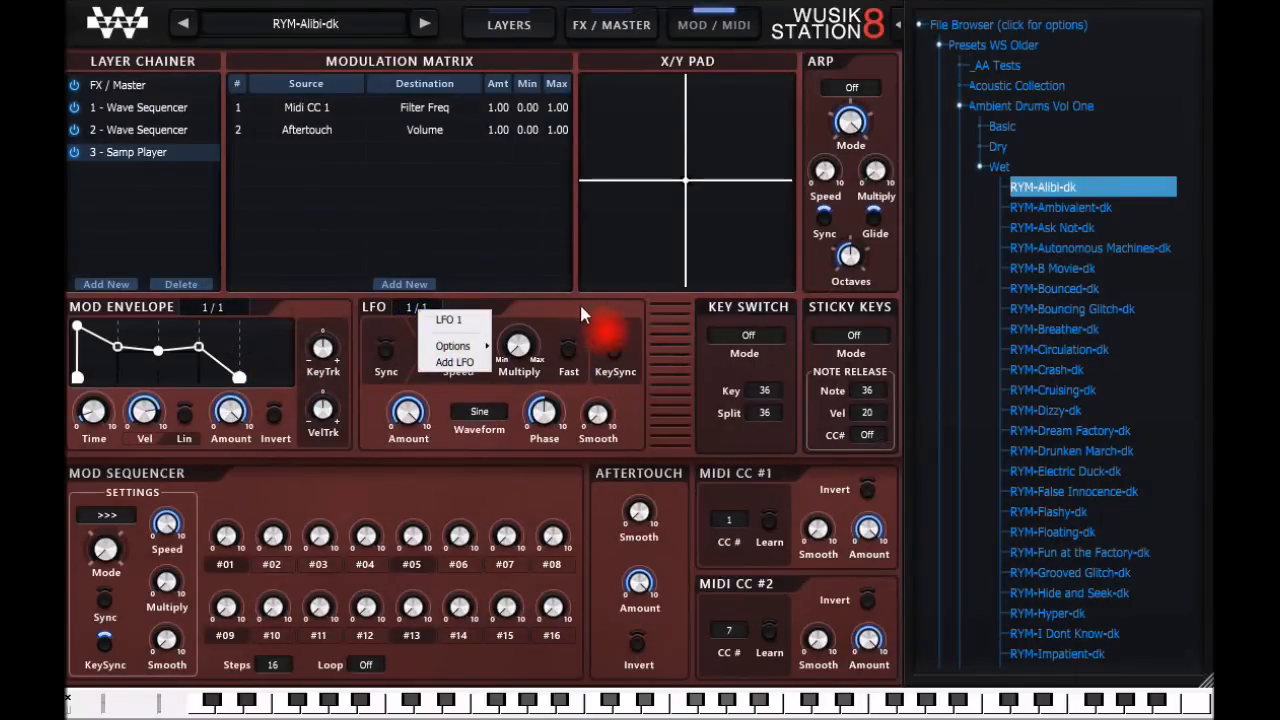
pyautogui.click(648, 317)
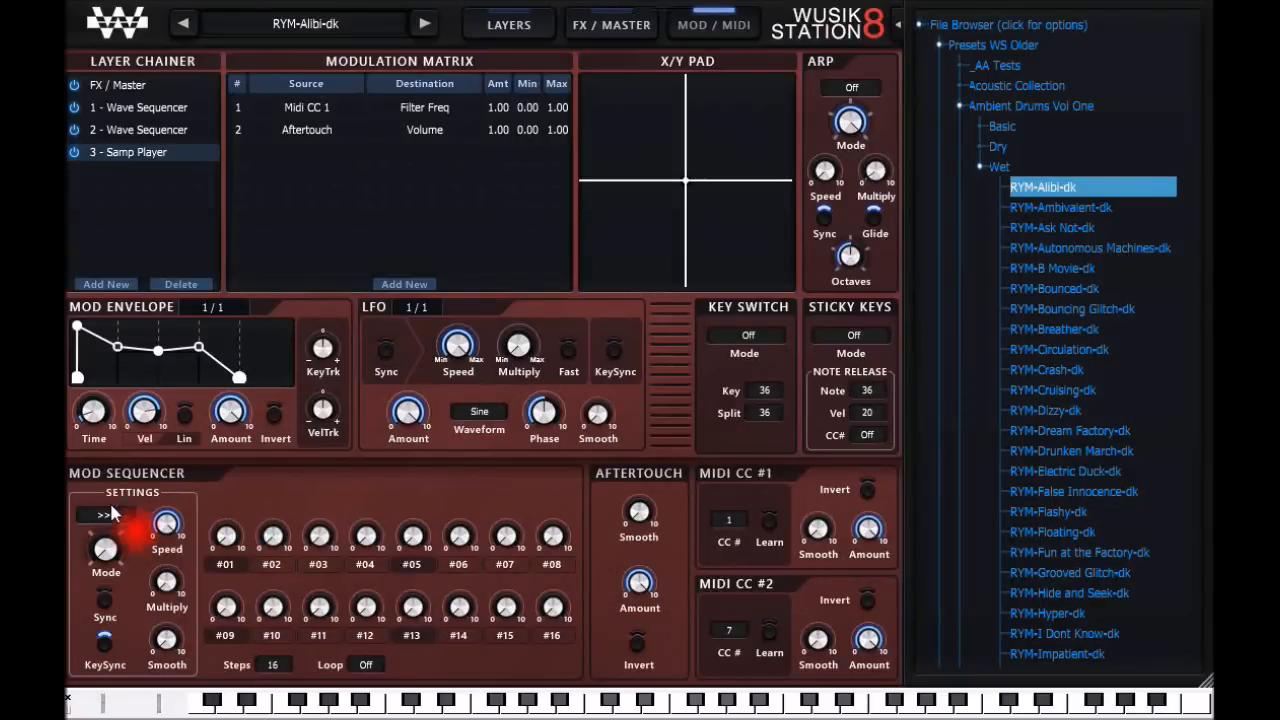
# Raise Mod Sequencer steps 1 to 3 and look over the available modulation sources.
pyautogui.moveTo(224, 514)
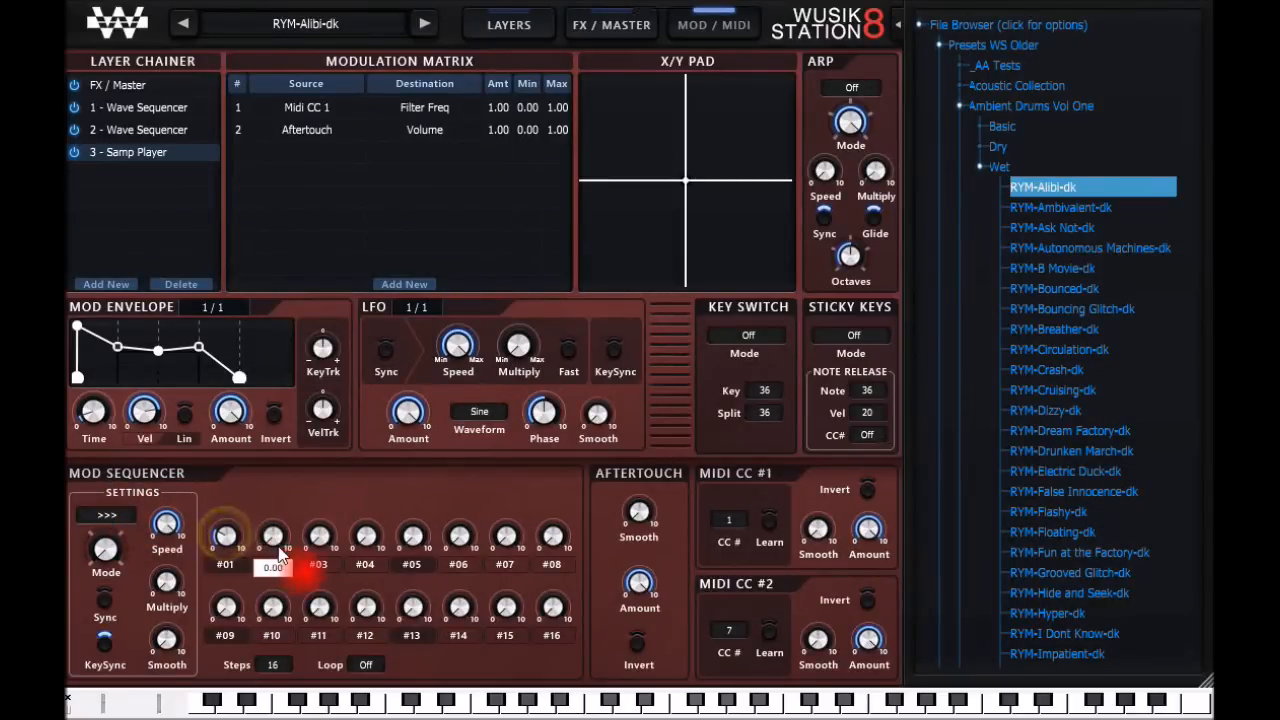
pyautogui.moveTo(319, 536); pyautogui.dragTo(309, 462)
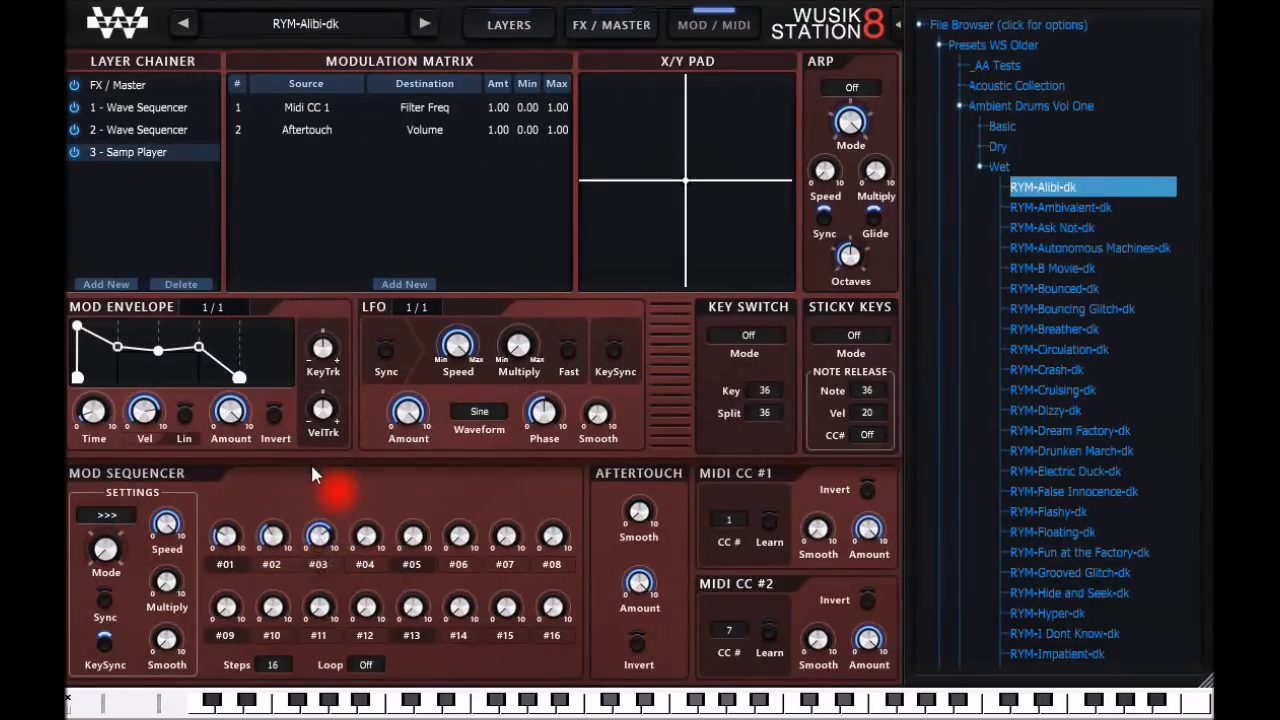
pyautogui.click(400, 285)
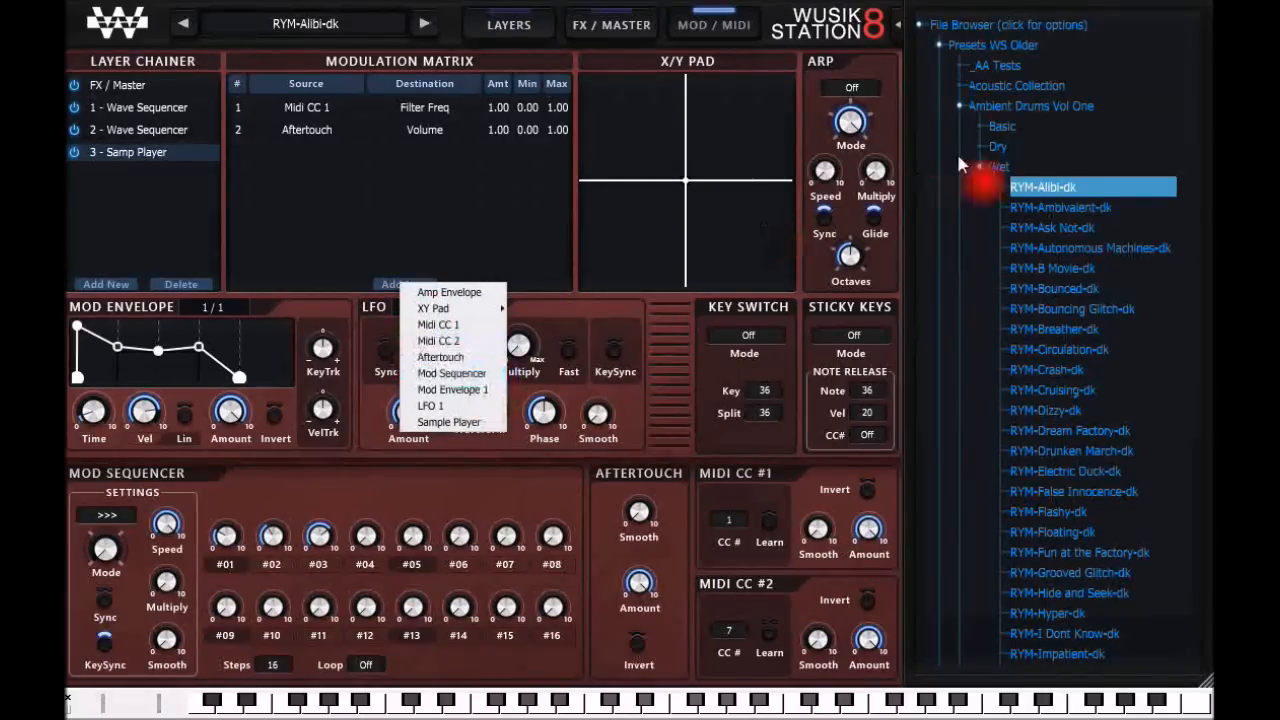
pyautogui.click(900, 100)
# Load the AA Test Saw preset from the Presets folder and hold a note on the virtual keyboard.
pyautogui.click(1020, 46)
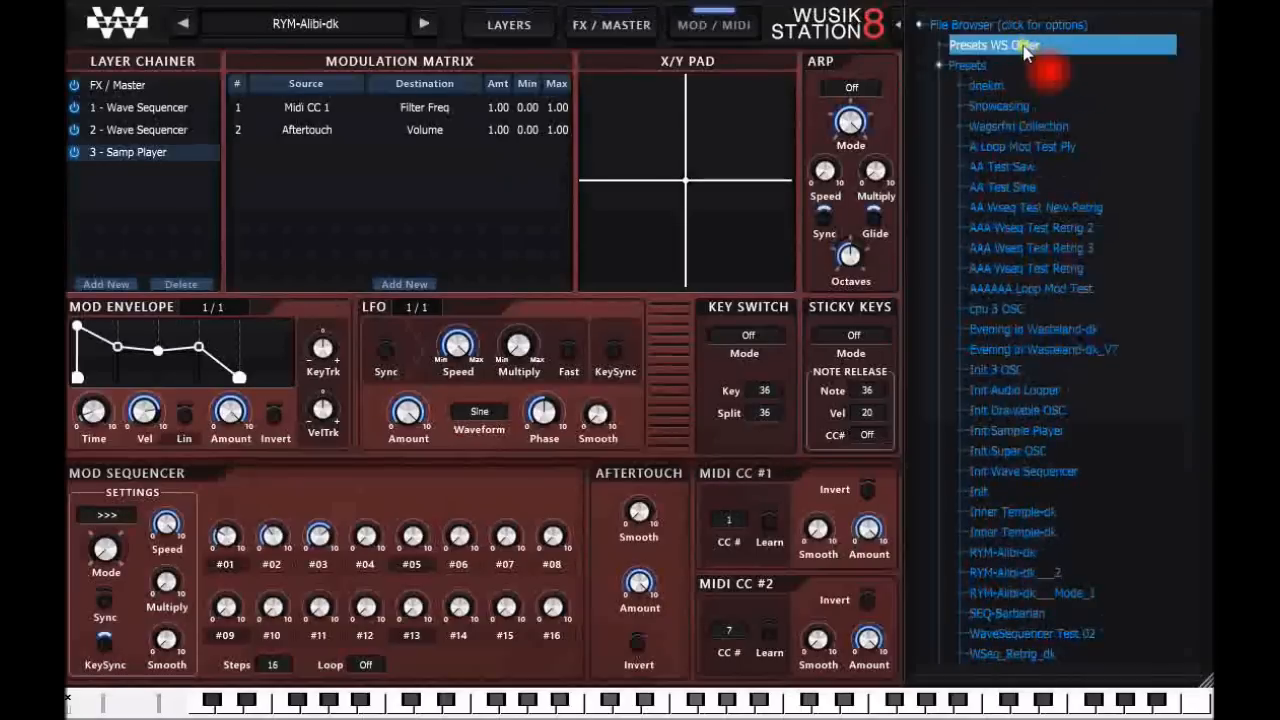
pyautogui.doubleClick(1036, 167)
pyautogui.click(676, 387)
pyautogui.click(814, 706)
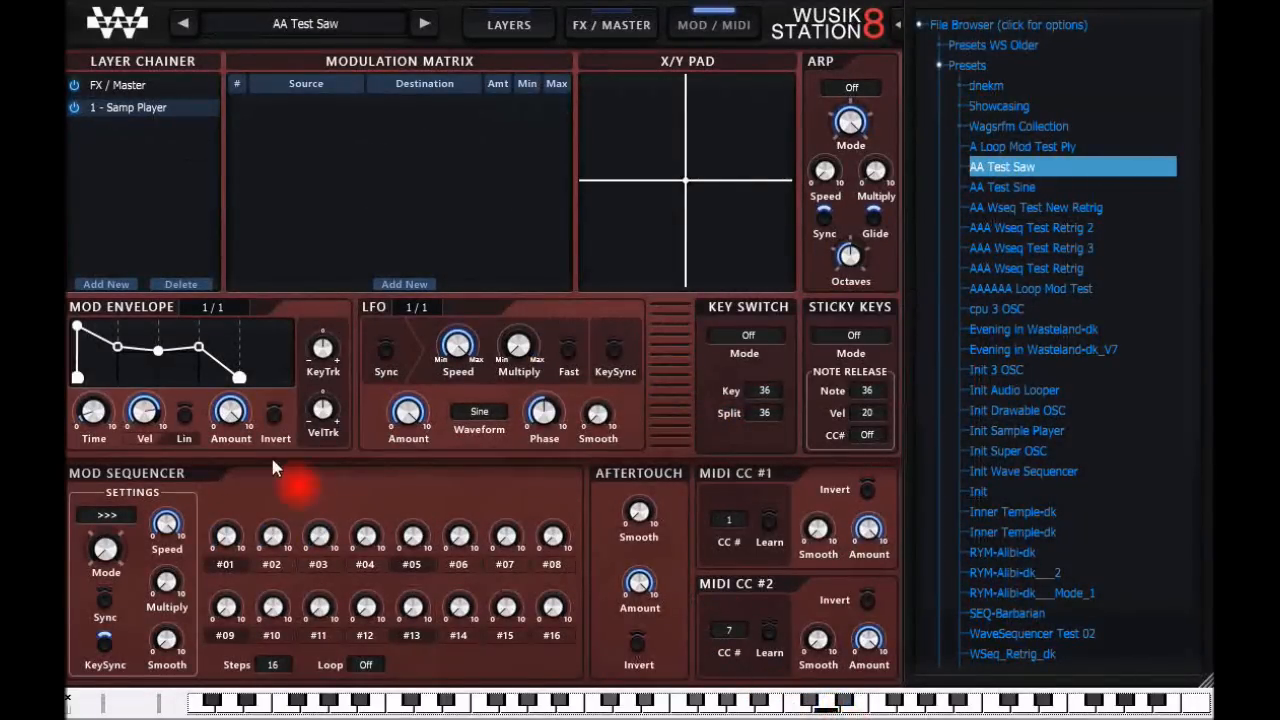
# Raise Mod Sequencer steps 1 to 3, with step 3 at about 0.73, and route the Mod Sequencer to the filter's Freq.
pyautogui.moveTo(288, 537); pyautogui.dragTo(322, 455)
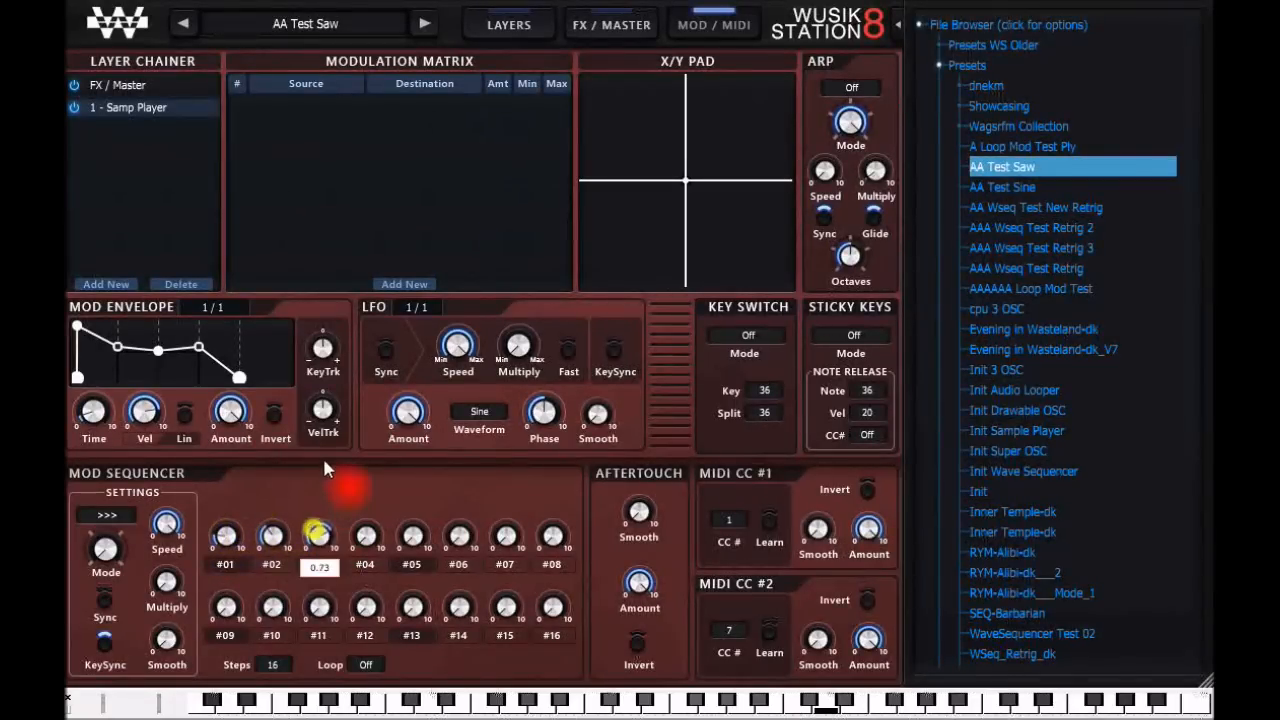
pyautogui.click(406, 287)
pyautogui.click(482, 374)
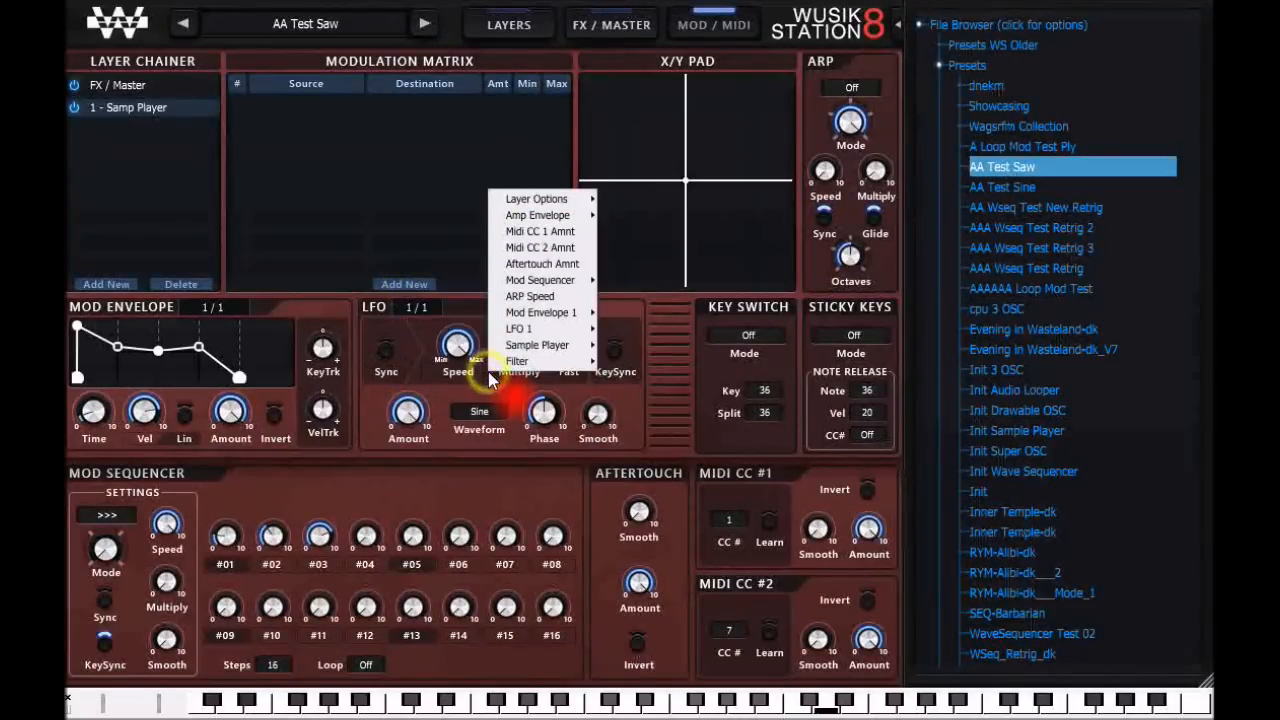
pyautogui.moveTo(530, 361)
pyautogui.click(640, 332)
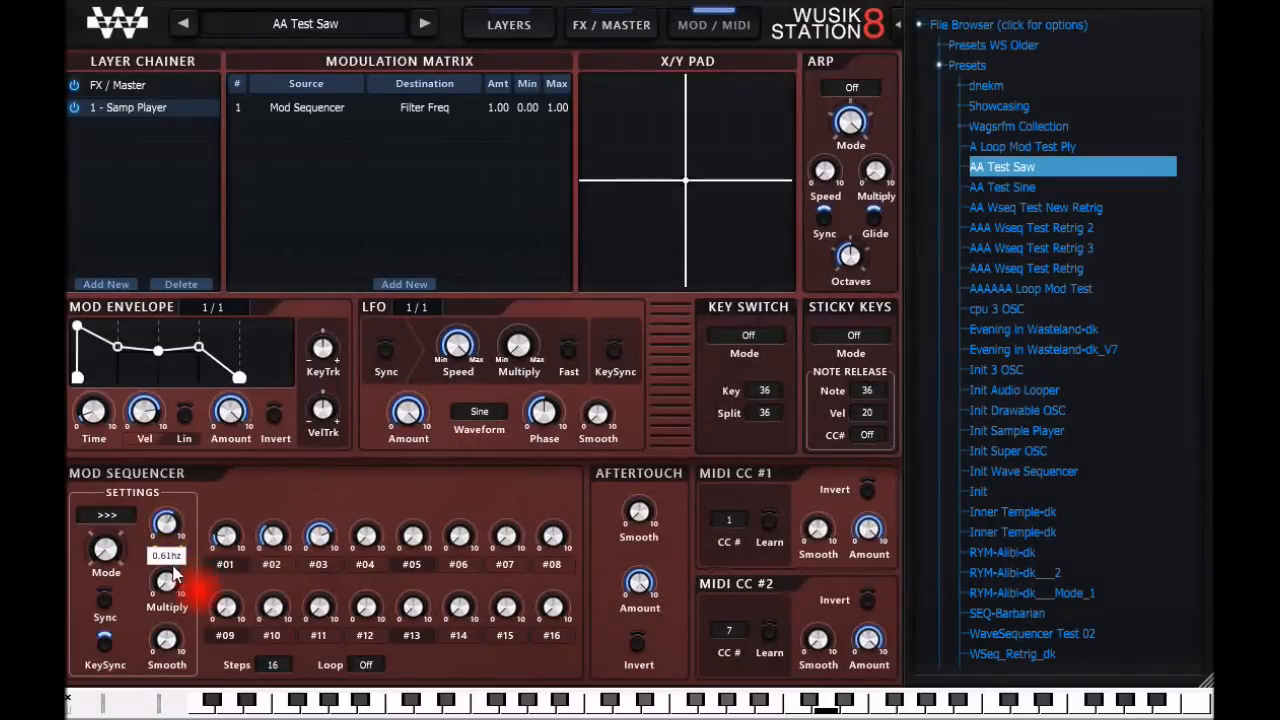
# Check the Mod Sequencer's speed and multiply values and set its number of steps to 5.
pyautogui.moveTo(173, 582)
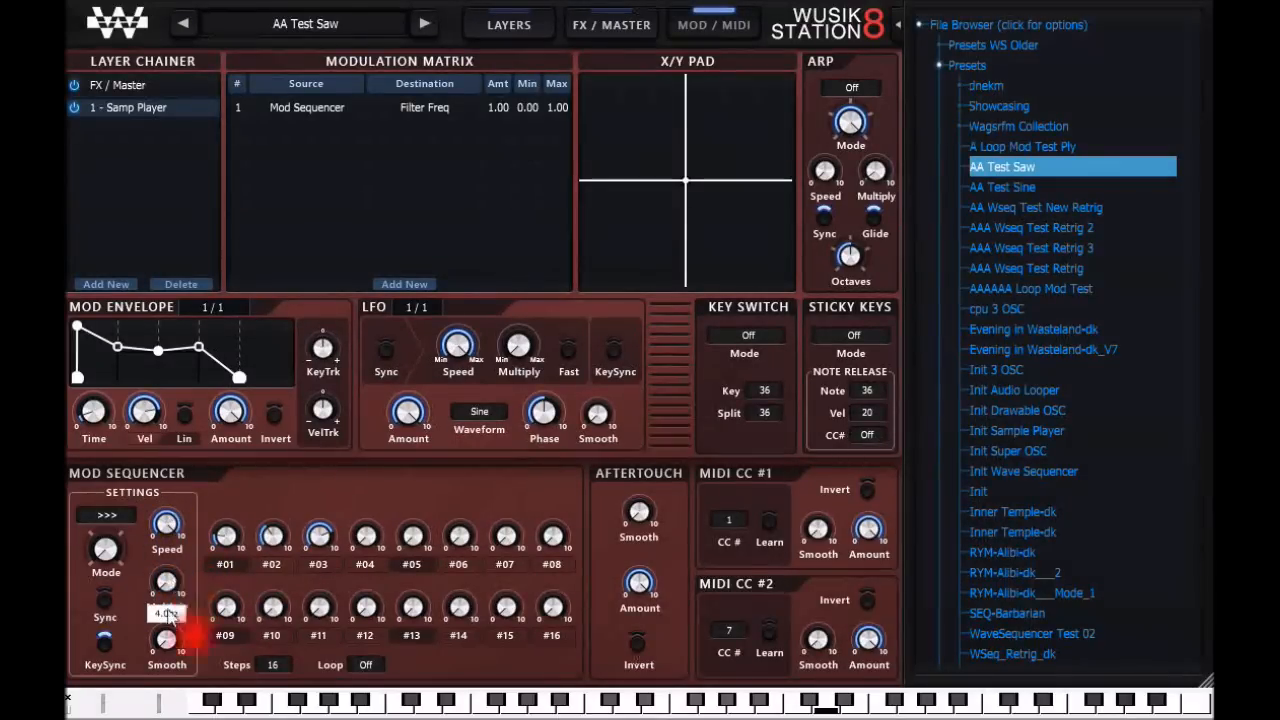
pyautogui.moveTo(266, 650); pyautogui.dragTo(283, 703)
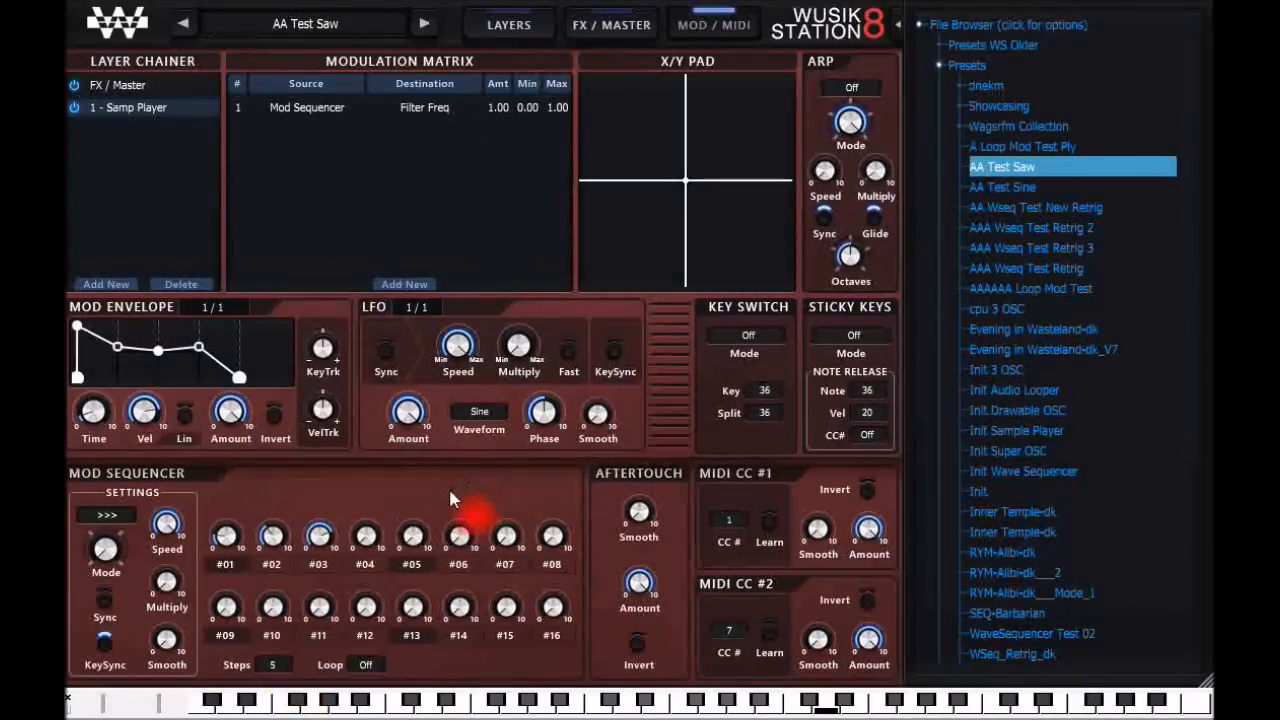
# Set the layer's filter slope to 48 and Freq to 0.00, with higher Reso and Drive and less Smooth.
pyautogui.click(519, 24)
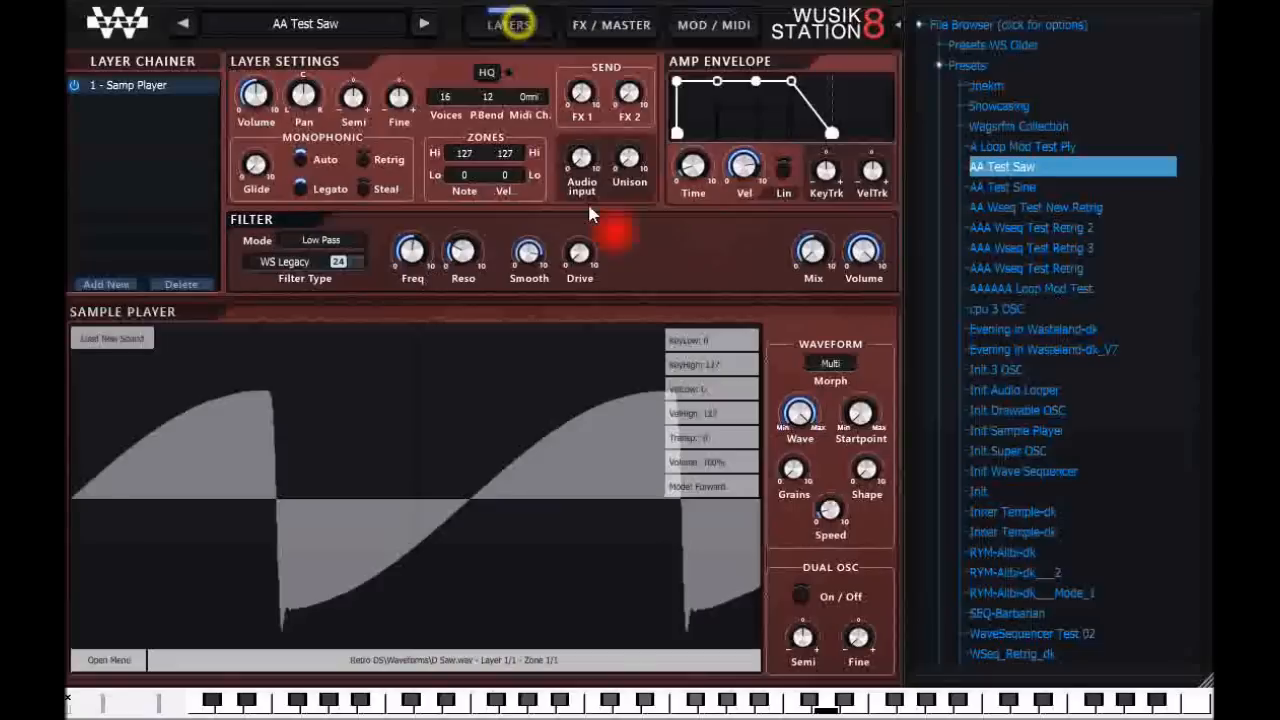
pyautogui.moveTo(534, 249); pyautogui.dragTo(544, 322)
pyautogui.moveTo(464, 253); pyautogui.dragTo(465, 199)
pyautogui.moveTo(579, 251); pyautogui.dragTo(579, 151)
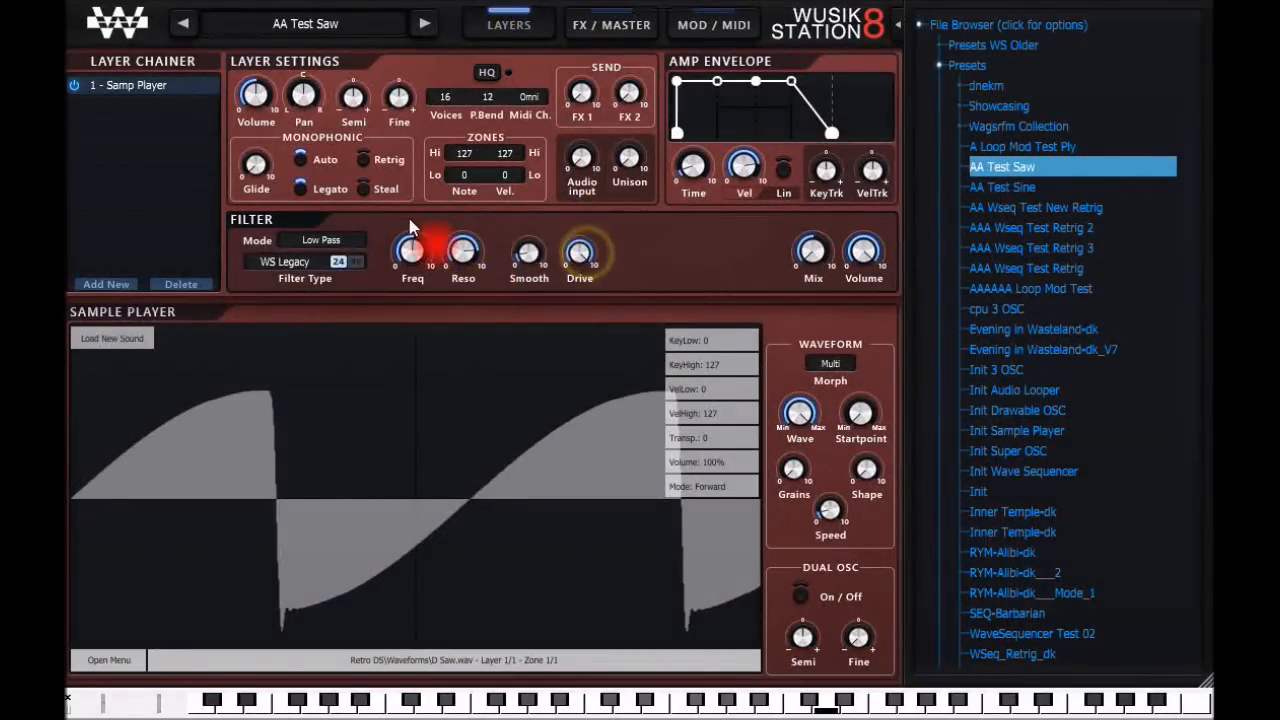
pyautogui.click(355, 261)
pyautogui.click(416, 250)
pyautogui.moveTo(422, 251); pyautogui.dragTo(423, 323)
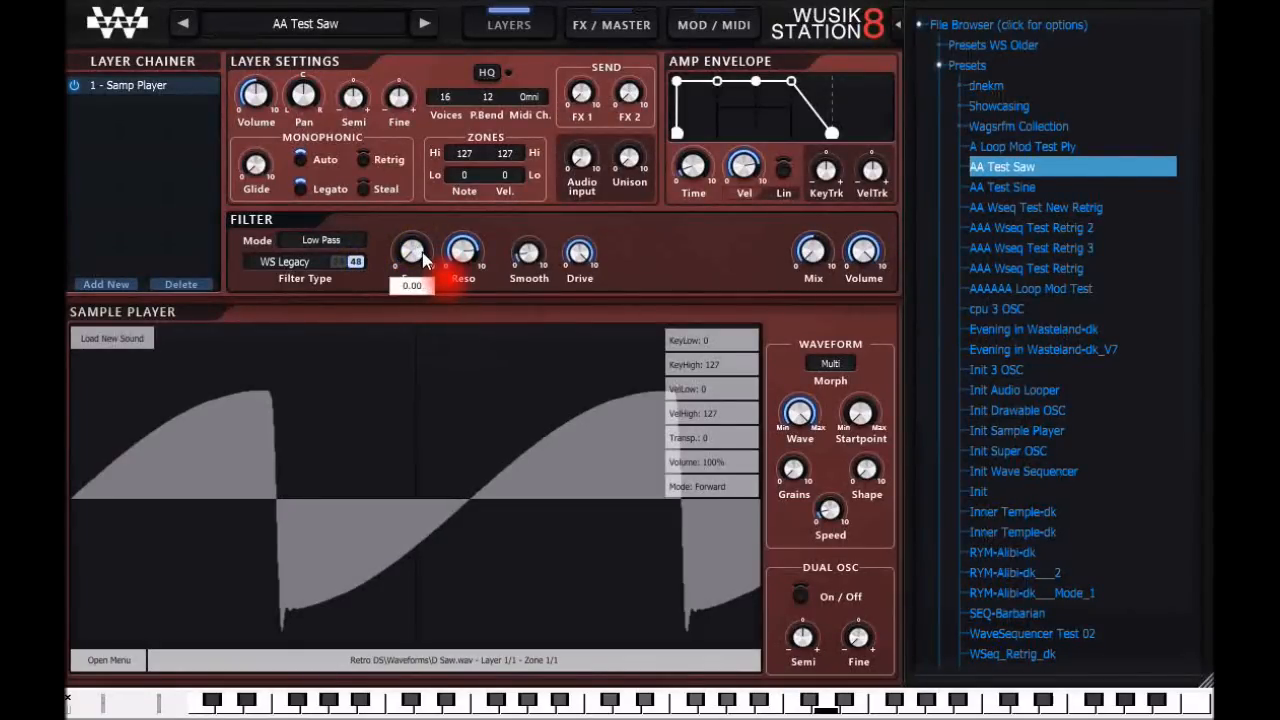
# Raise Mod Sequencer steps 4 to 8 to varied levels, with step 7 at about 0.50.
pyautogui.click(733, 22)
pyautogui.moveTo(367, 530); pyautogui.dragTo(357, 448)
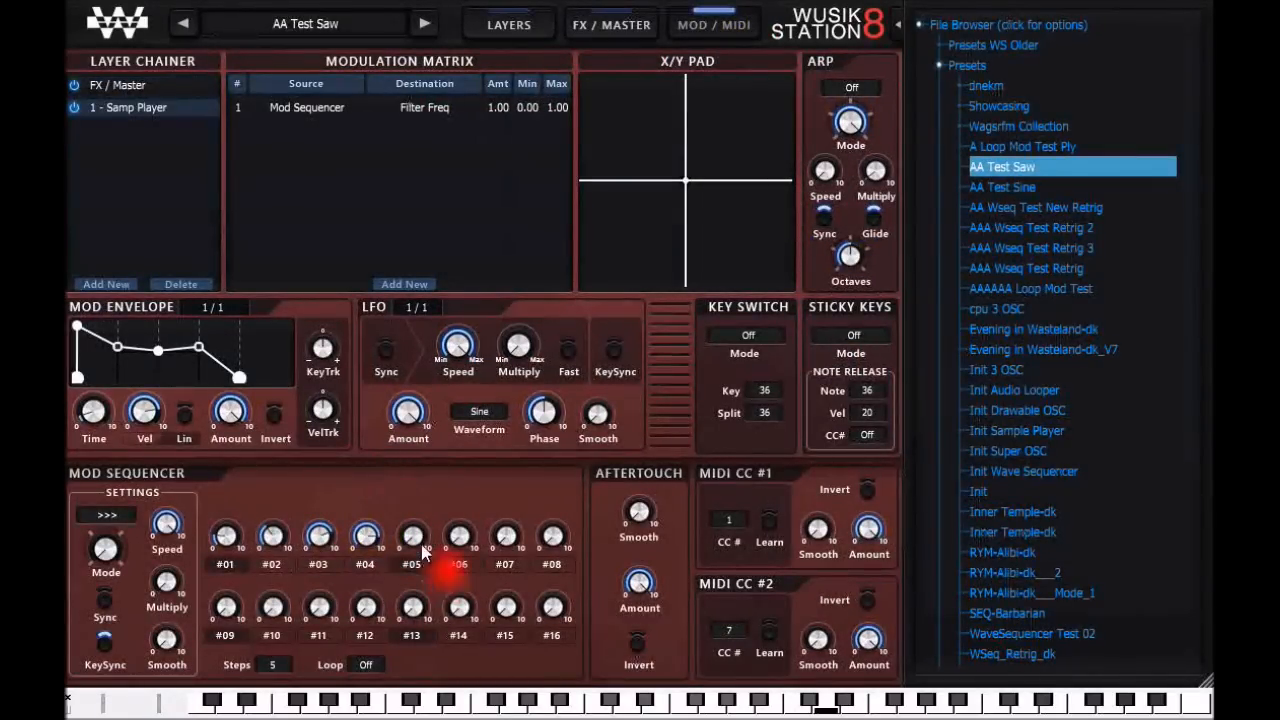
pyautogui.moveTo(419, 538)
pyautogui.moveTo(418, 539); pyautogui.dragTo(463, 496)
pyautogui.moveTo(507, 538); pyautogui.dragTo(508, 482)
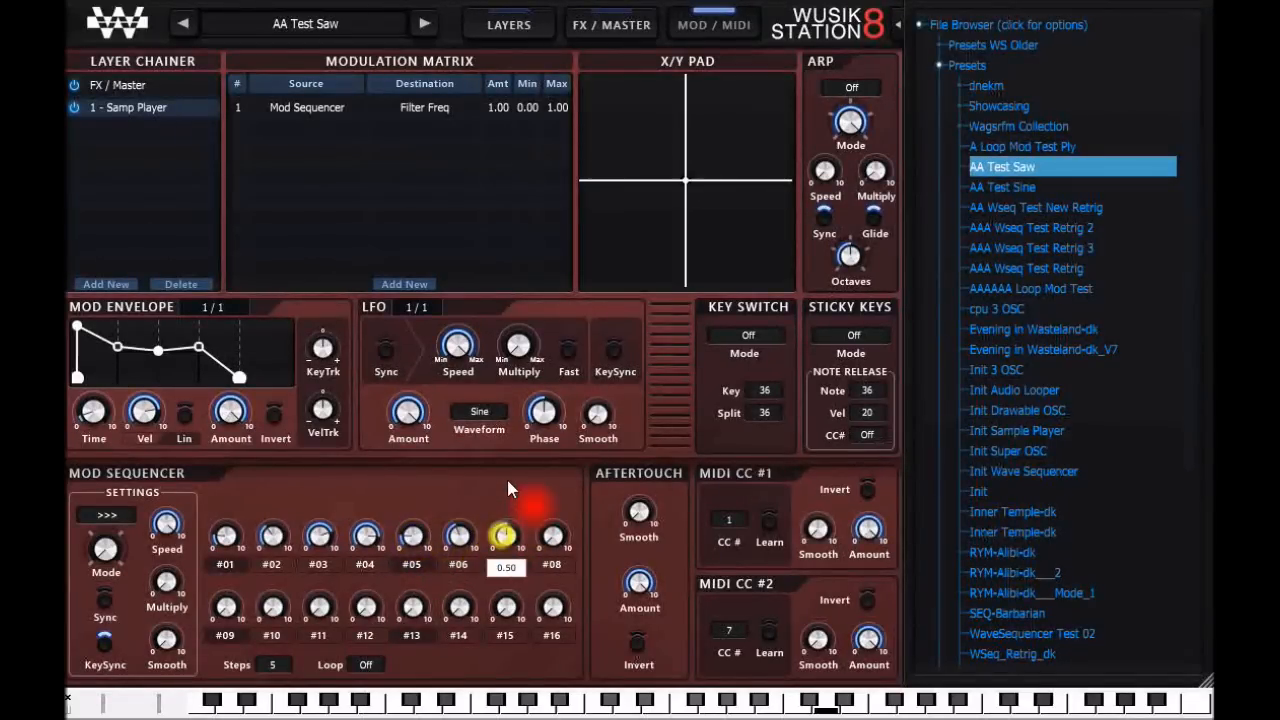
pyautogui.moveTo(552, 538); pyautogui.dragTo(557, 475)
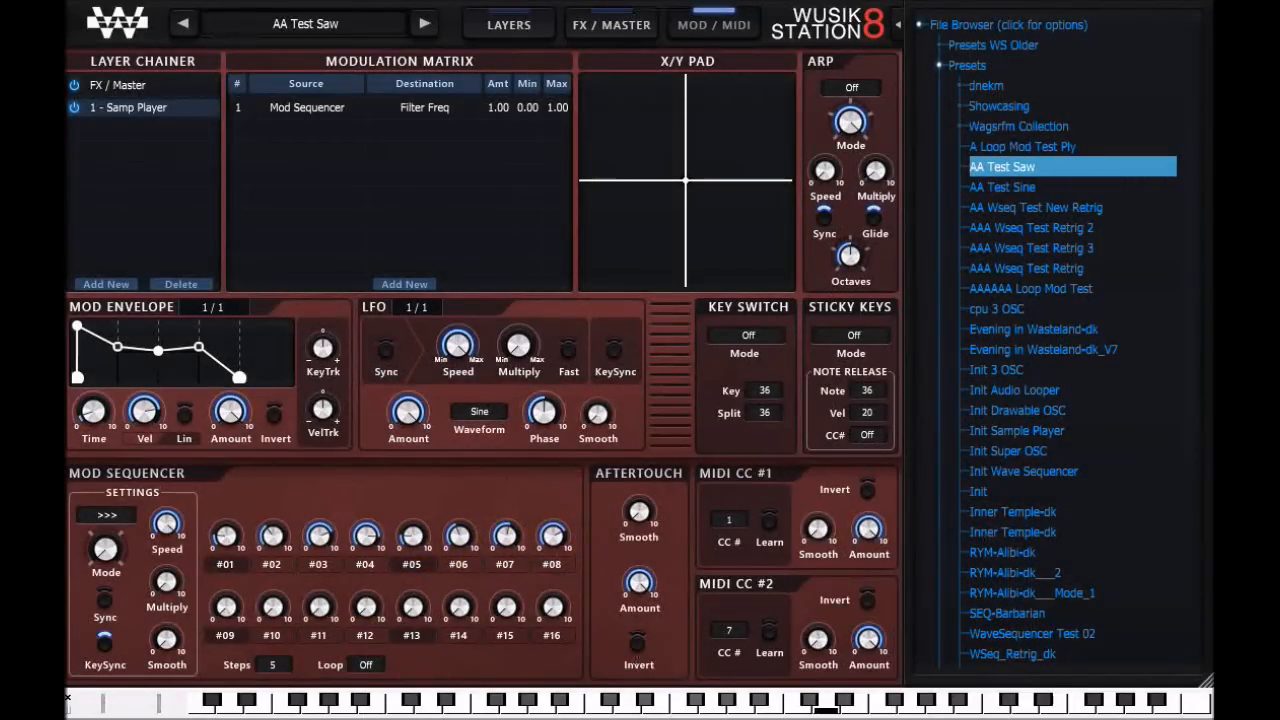
# Set the Mod Sequencer's number of steps to 16 and raise steps 9 to 15 to varied levels.
pyautogui.click(274, 667)
pyautogui.moveTo(278, 636); pyautogui.dragTo(297, 336)
pyautogui.moveTo(230, 607); pyautogui.dragTo(219, 460)
pyautogui.moveTo(240, 608); pyautogui.dragTo(379, 590)
pyautogui.click(417, 604)
pyautogui.moveTo(458, 607); pyautogui.dragTo(455, 490)
pyautogui.moveTo(496, 633); pyautogui.dragTo(557, 560)
# Limit the Mod Sequencer to Filter Freq routing to Min 0.14 and Max 0.94, and audition it with a higher filter Reso.
pyautogui.moveTo(528, 107); pyautogui.dragTo(561, 119)
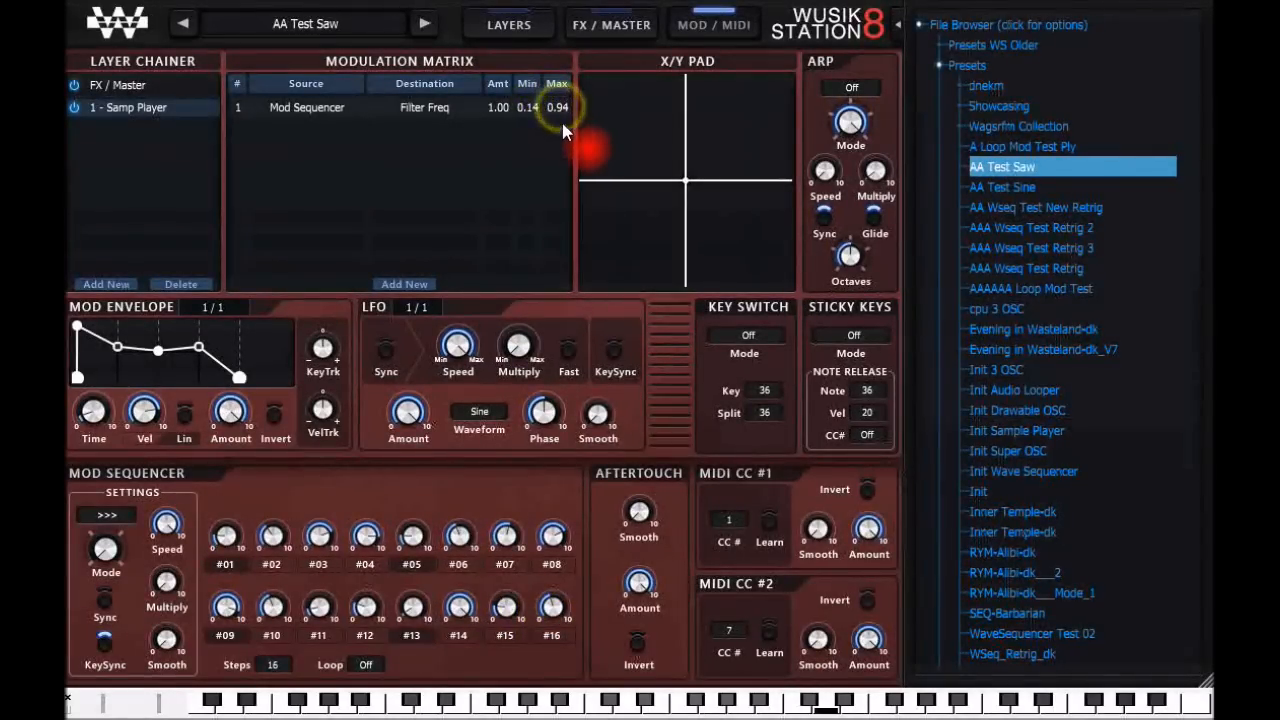
pyautogui.click(517, 35)
pyautogui.moveTo(462, 258); pyautogui.dragTo(461, 137)
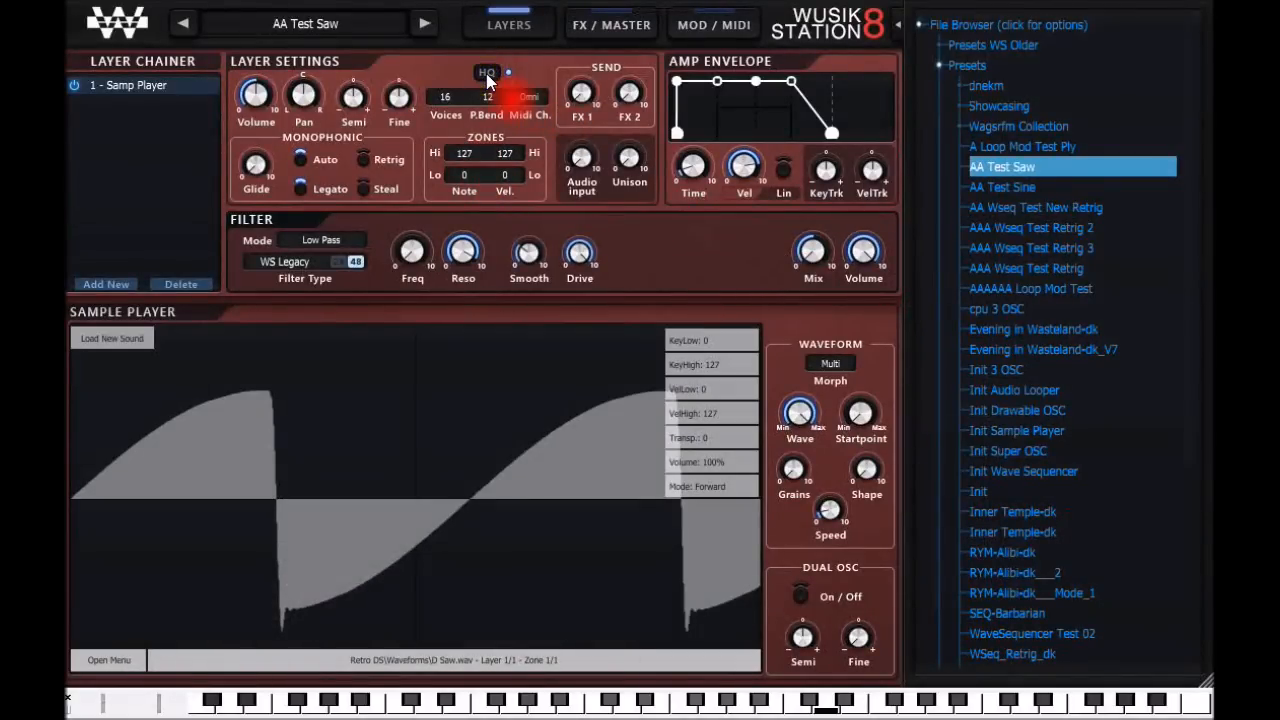
pyautogui.click(361, 94)
pyautogui.click(712, 712)
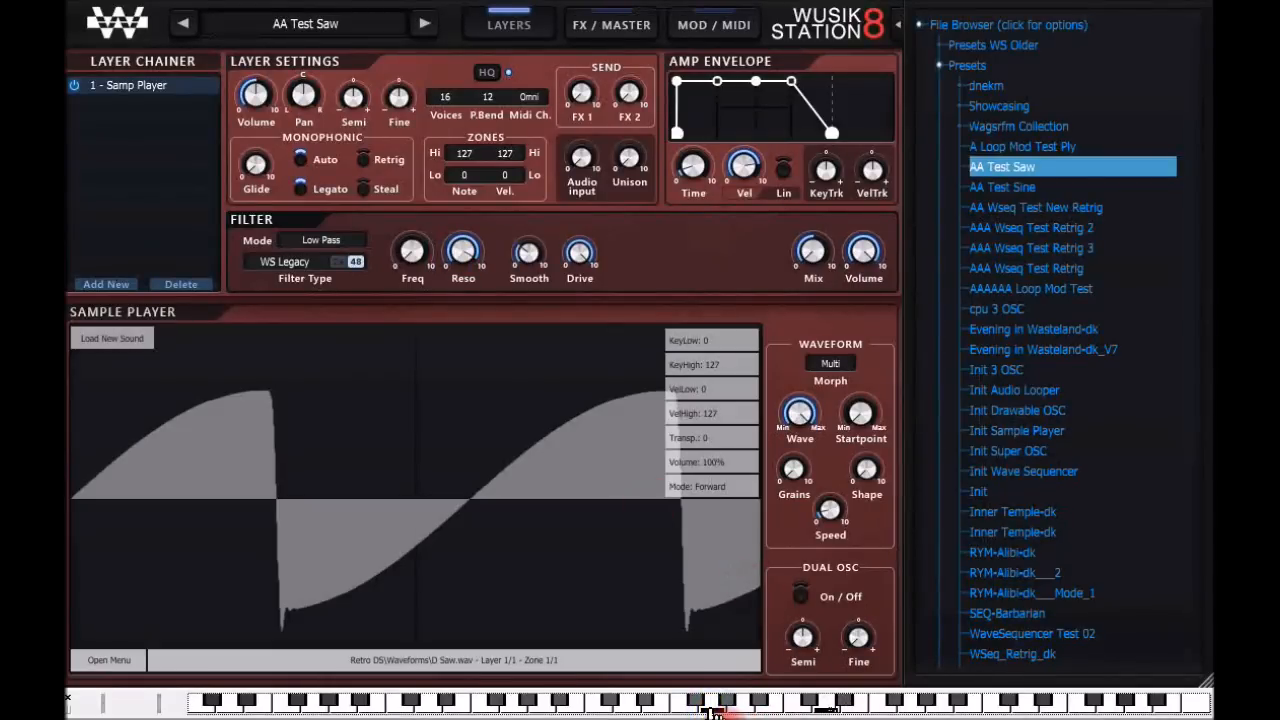
pyautogui.click(600, 710)
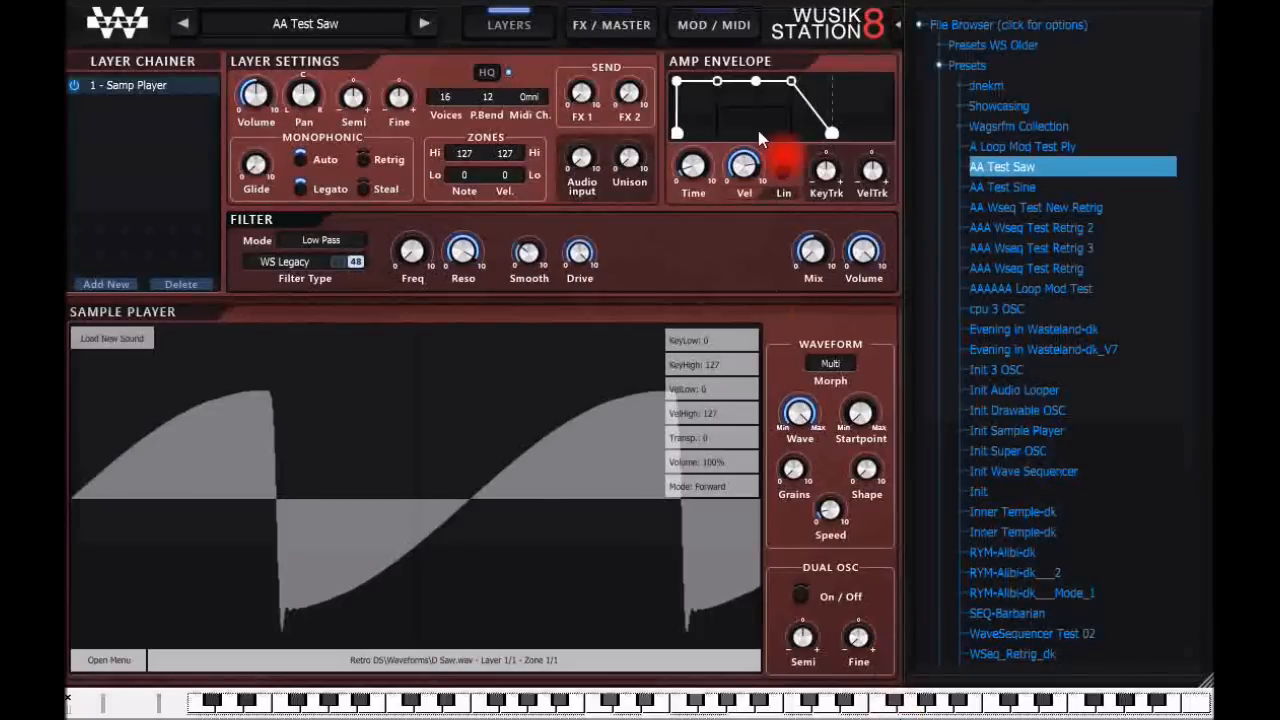
# Check the mode options available for the layer's Key Switch.
pyautogui.click(705, 25)
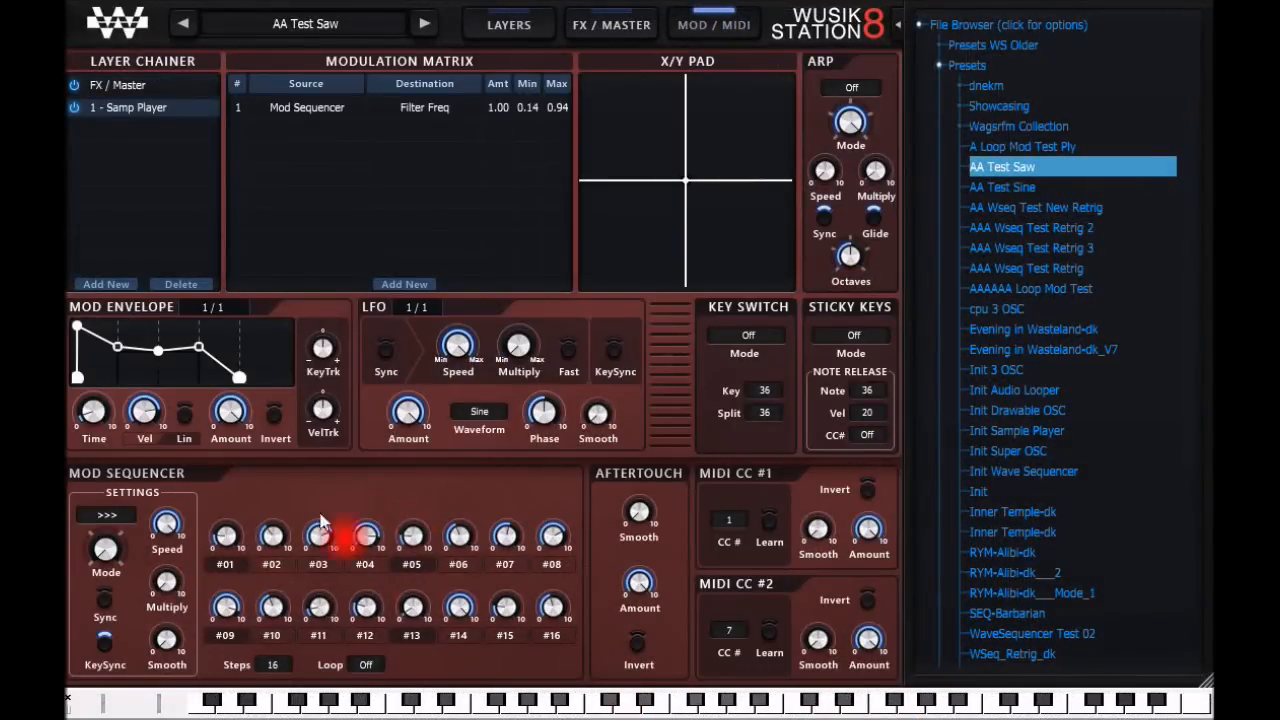
pyautogui.click(757, 338)
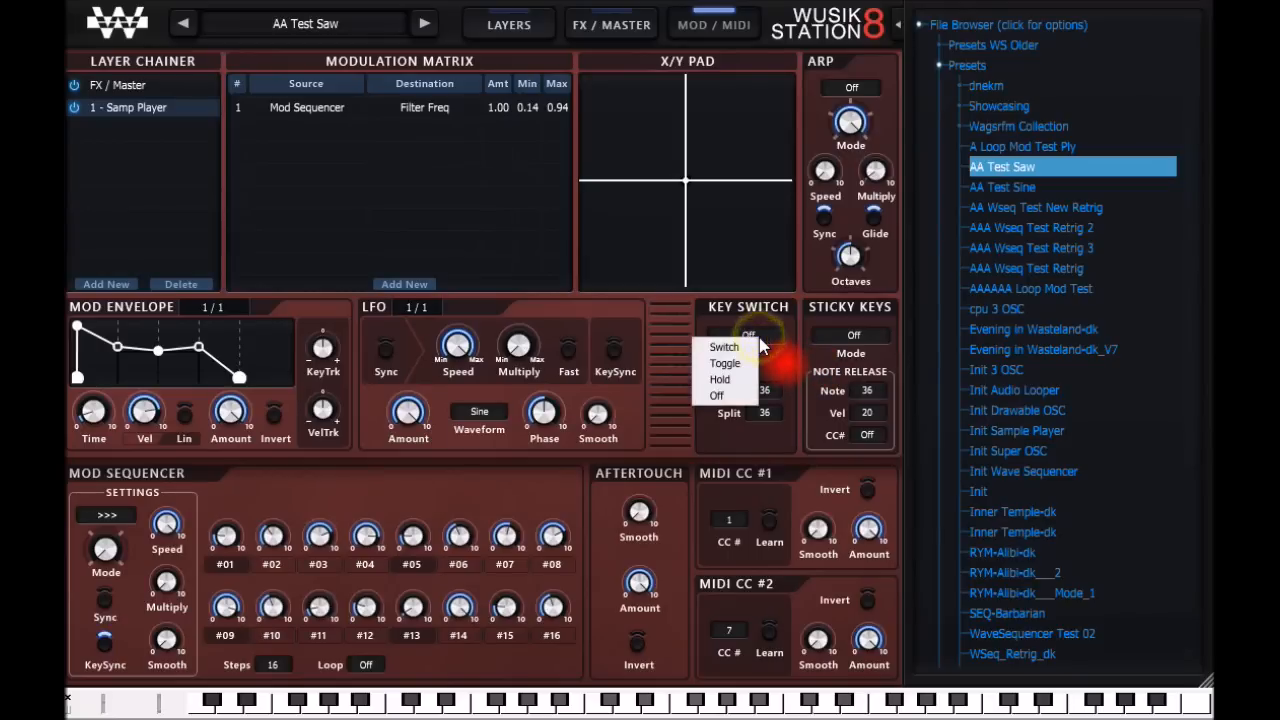
pyautogui.click(661, 371)
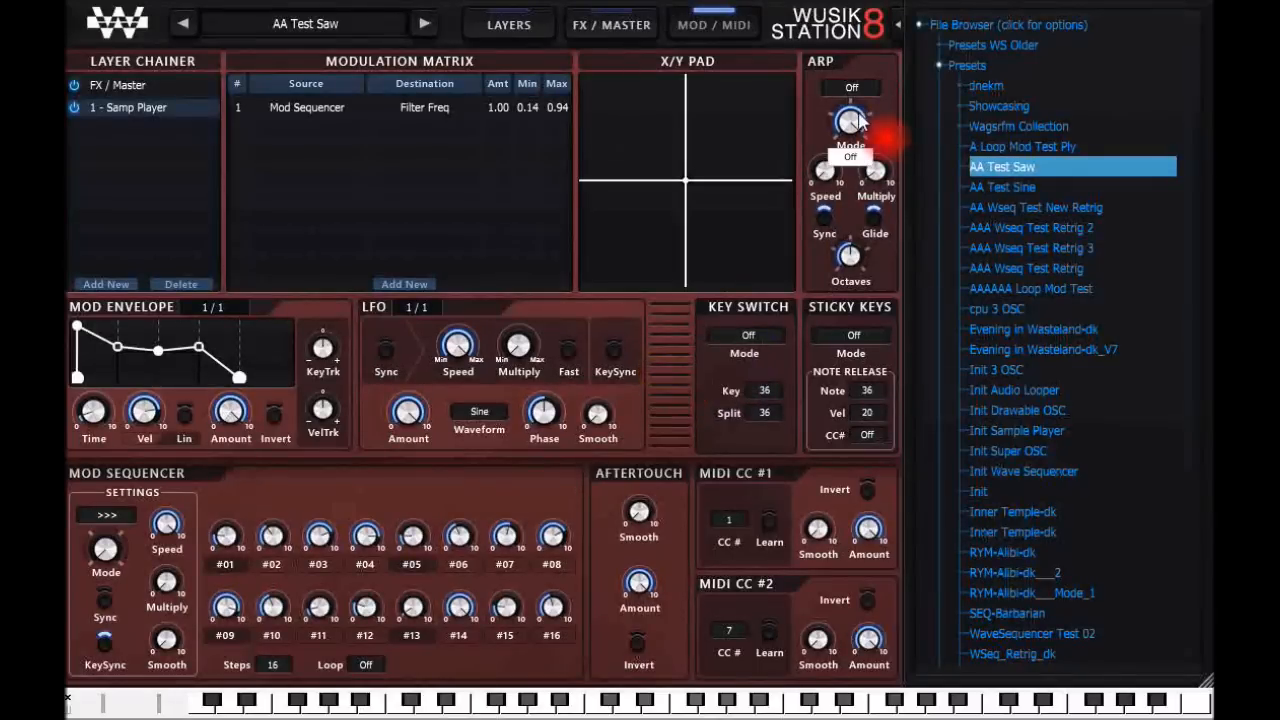
# Run the arpeggiator in >>> mode with Octaves at 2 on a held note, with the Mod Sequencer's KeySync off.
pyautogui.moveTo(862, 260); pyautogui.dragTo(857, 366)
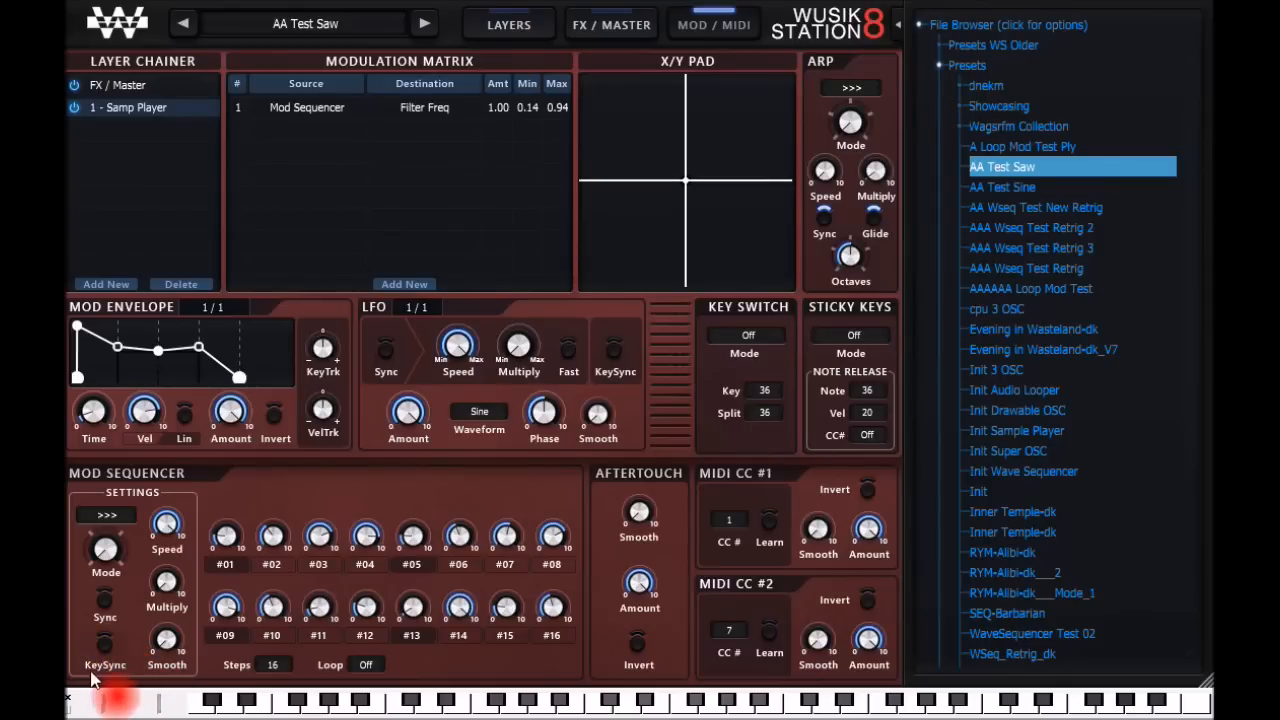
pyautogui.click(703, 708)
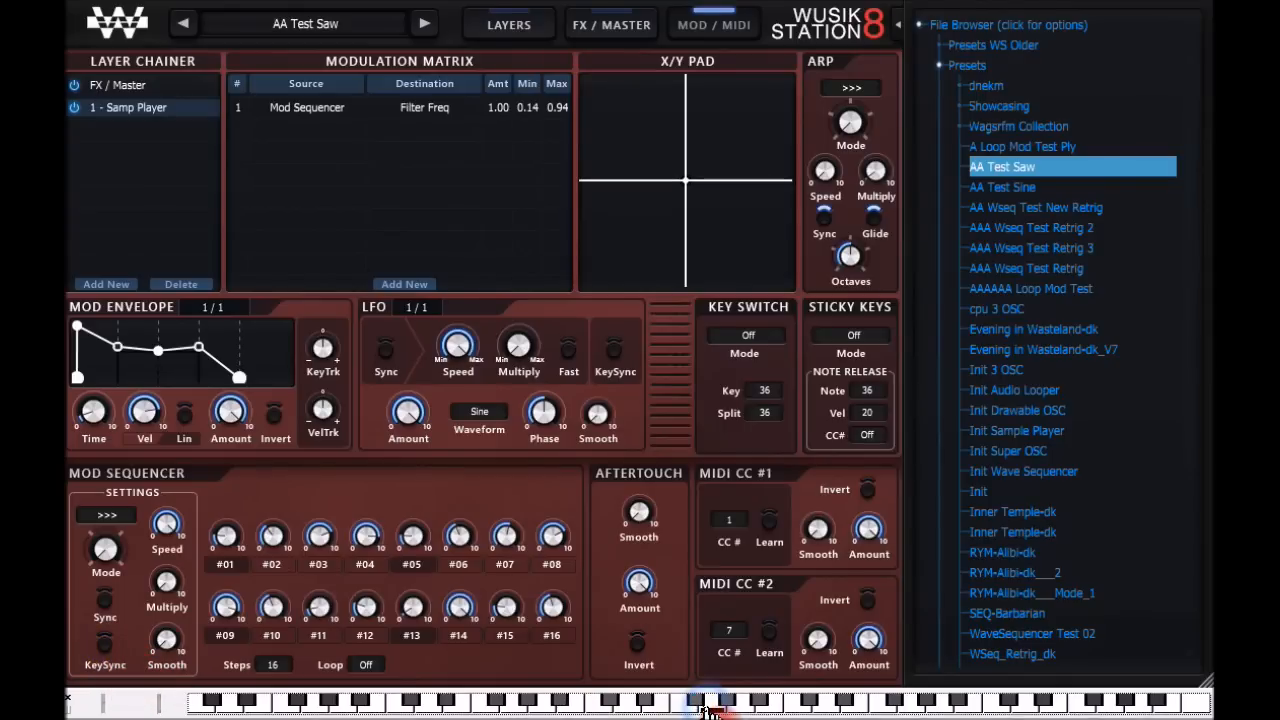
pyautogui.moveTo(848, 254)
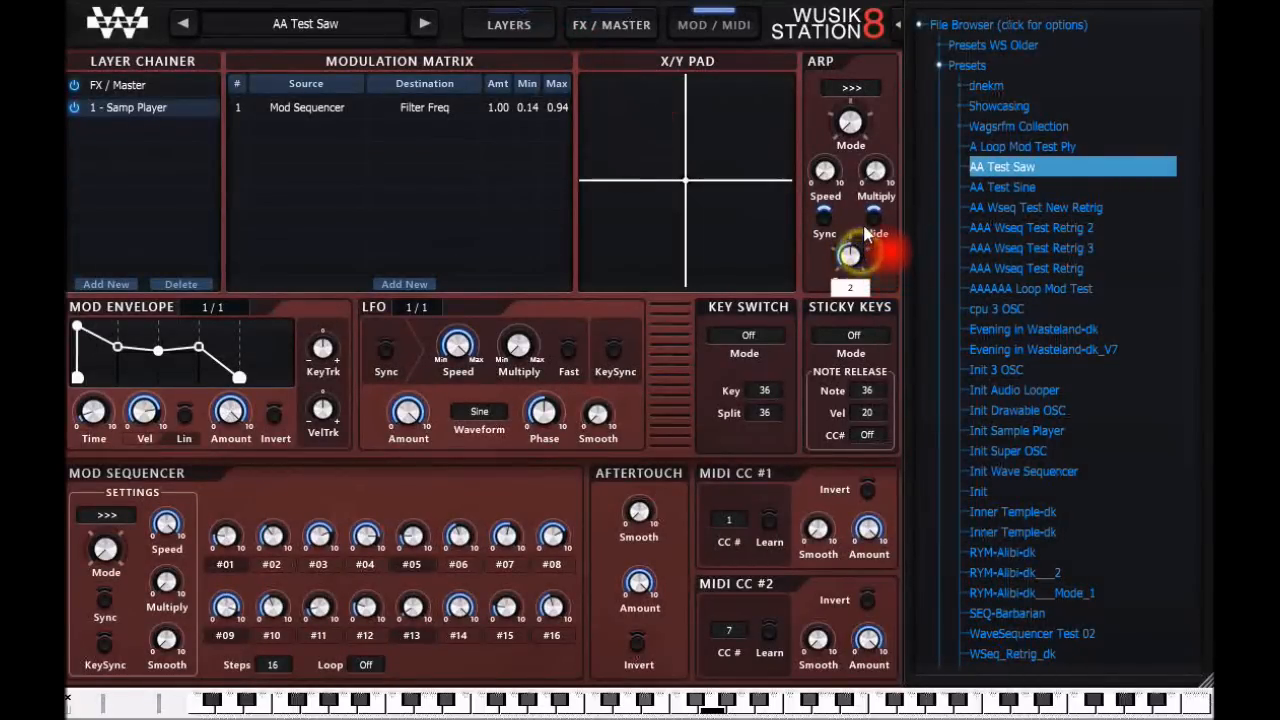
# Shorten the final release segment of the layer's amp envelope to about 0.140 s.
pyautogui.click(512, 24)
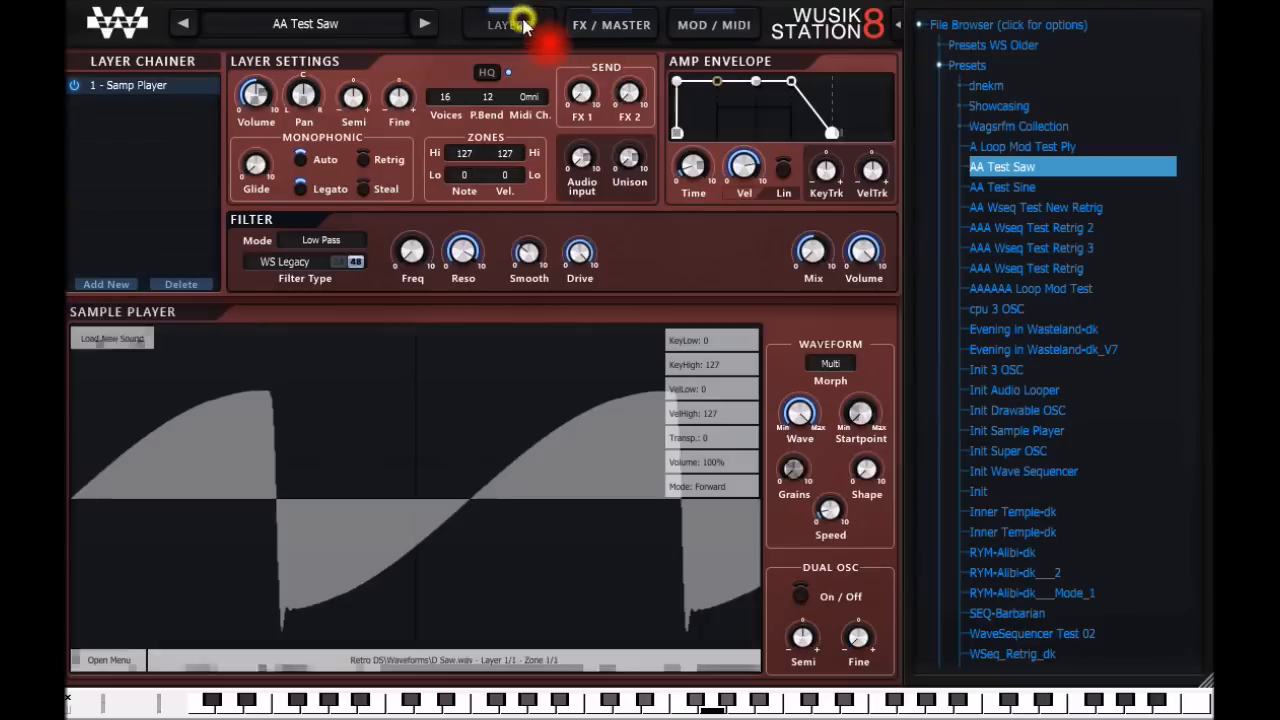
pyautogui.moveTo(830, 137)
pyautogui.moveTo(830, 137); pyautogui.dragTo(800, 148)
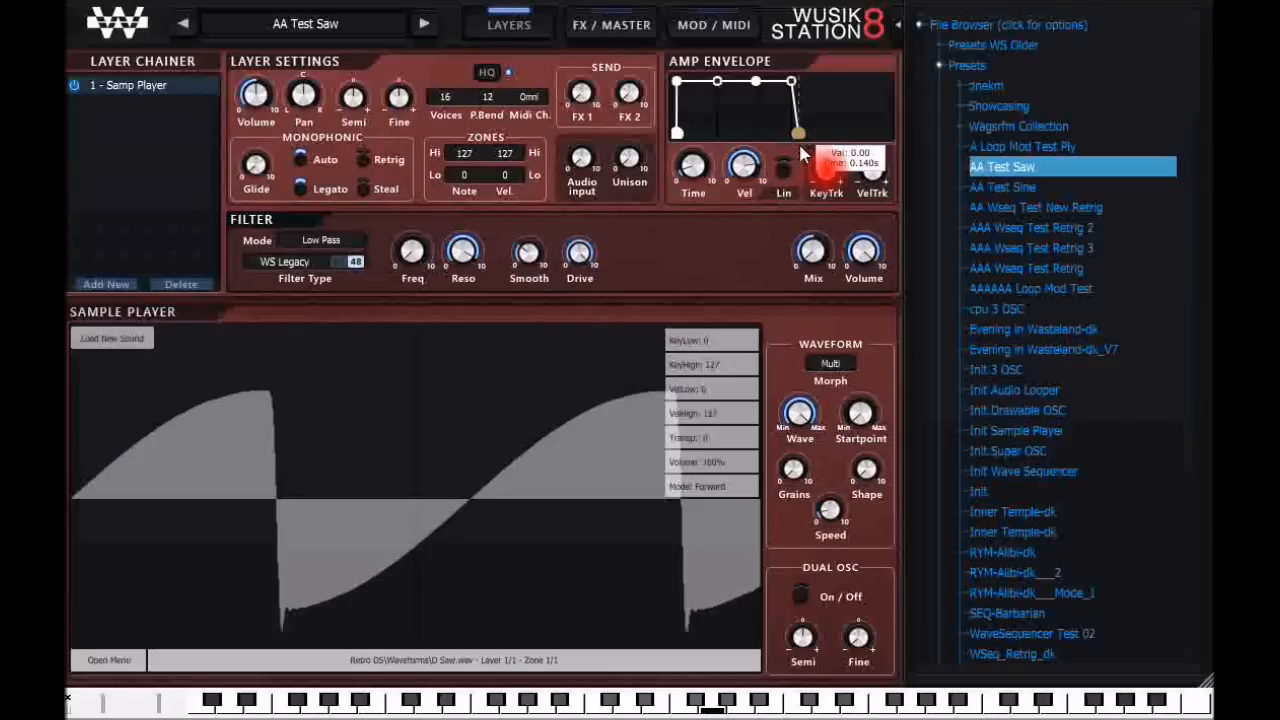
# Hold extra notes for the arpeggio while raising the filter's Smooth and adjusting its Mix.
pyautogui.rightClick(762, 703)
pyautogui.rightClick(820, 712)
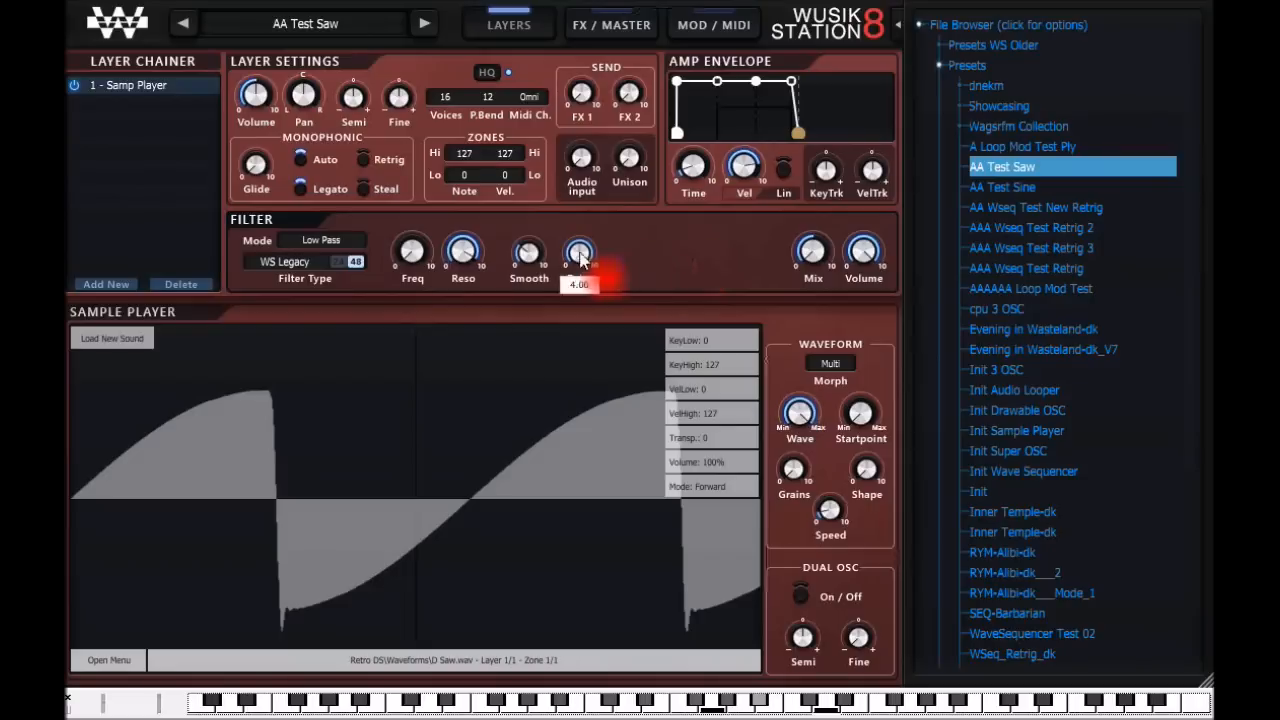
pyautogui.moveTo(528, 252); pyautogui.dragTo(535, 208)
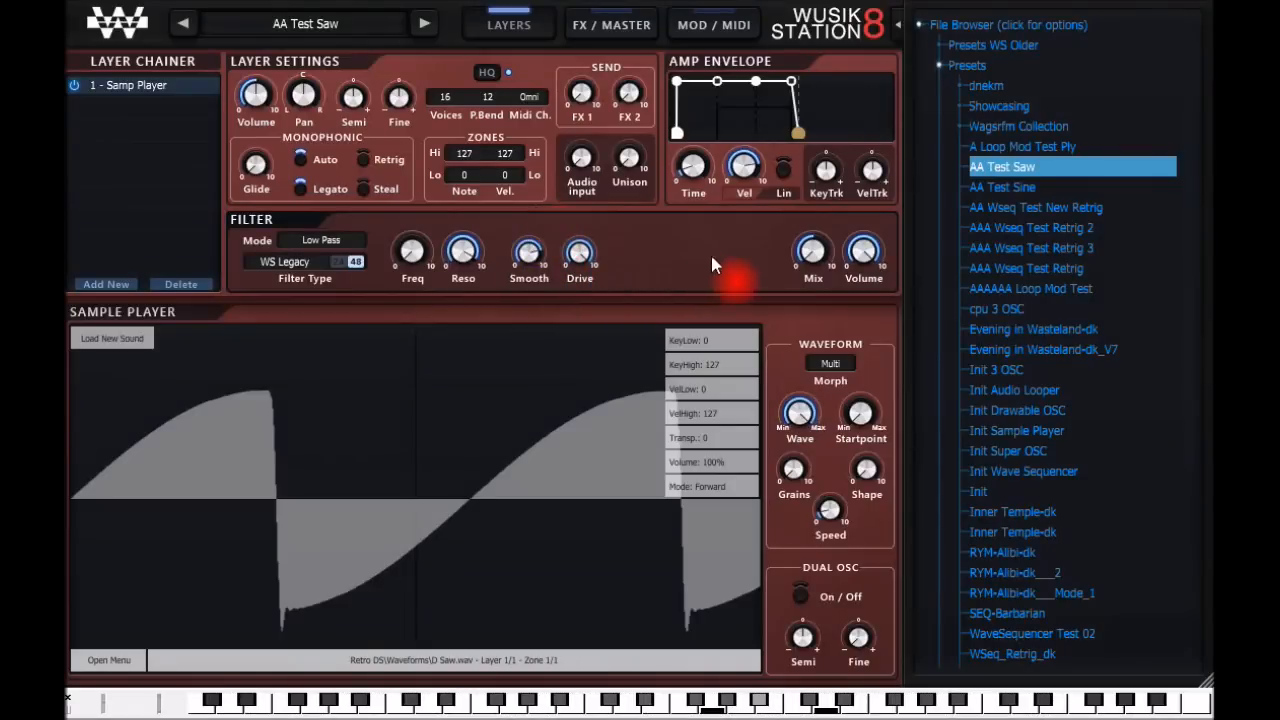
pyautogui.moveTo(814, 252); pyautogui.dragTo(810, 208)
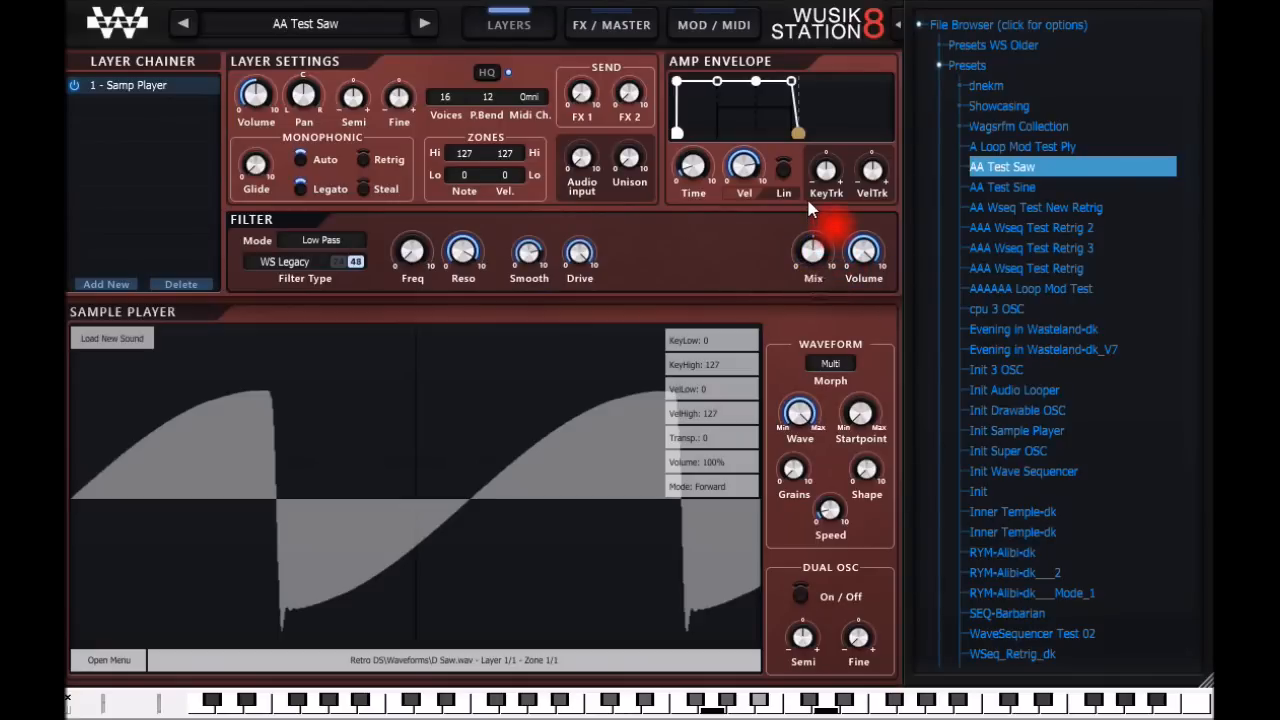
# Check the MIDI learn options of the LFO's Smooth control.
pyautogui.click(713, 24)
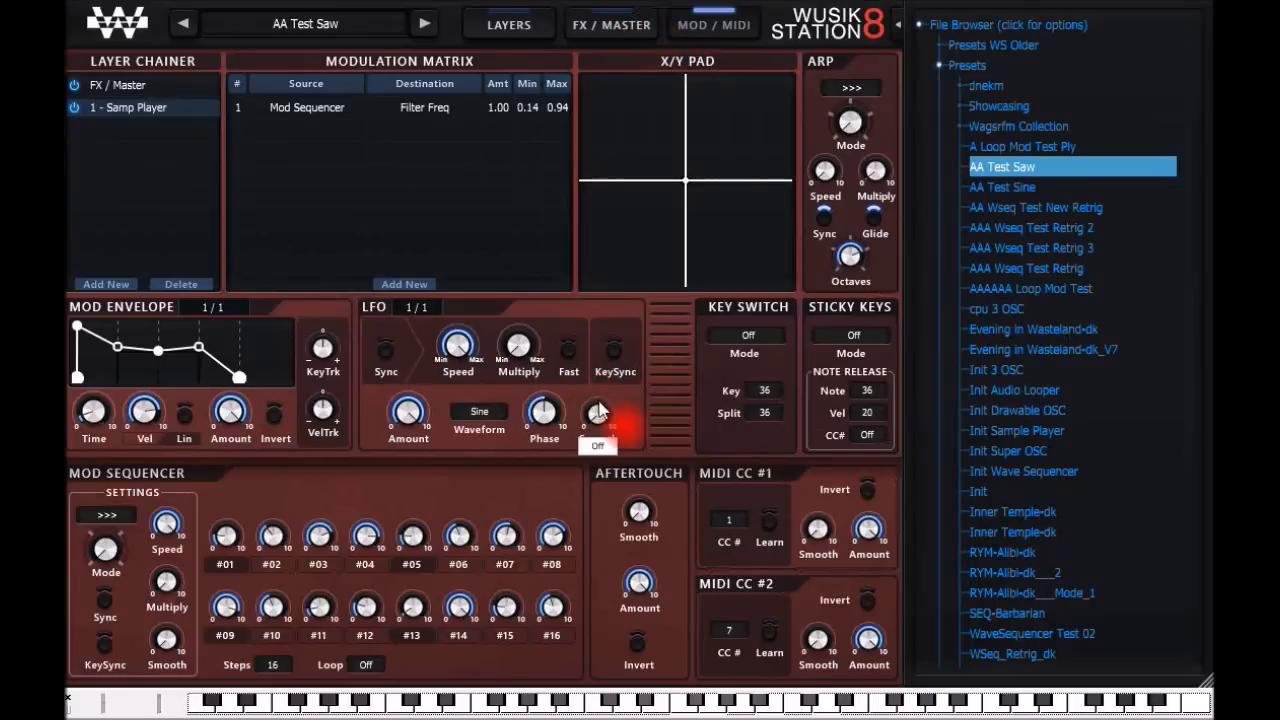
pyautogui.rightClick(604, 416)
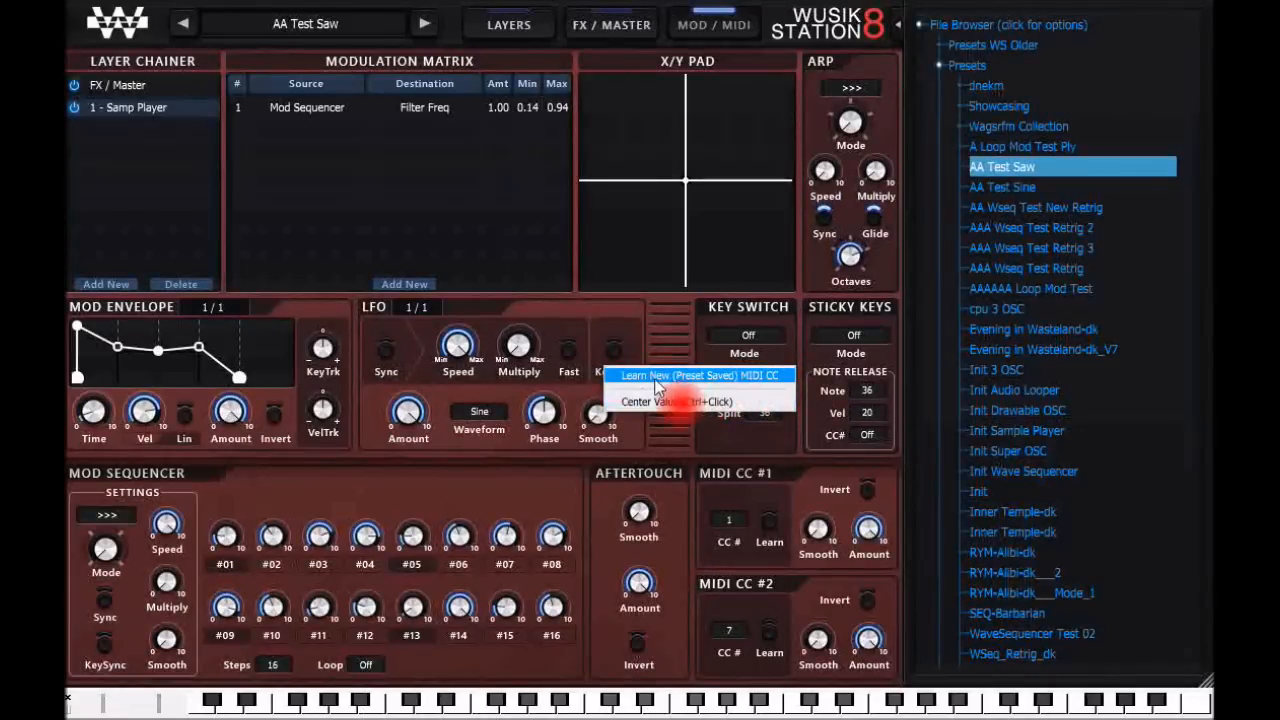
pyautogui.click(678, 338)
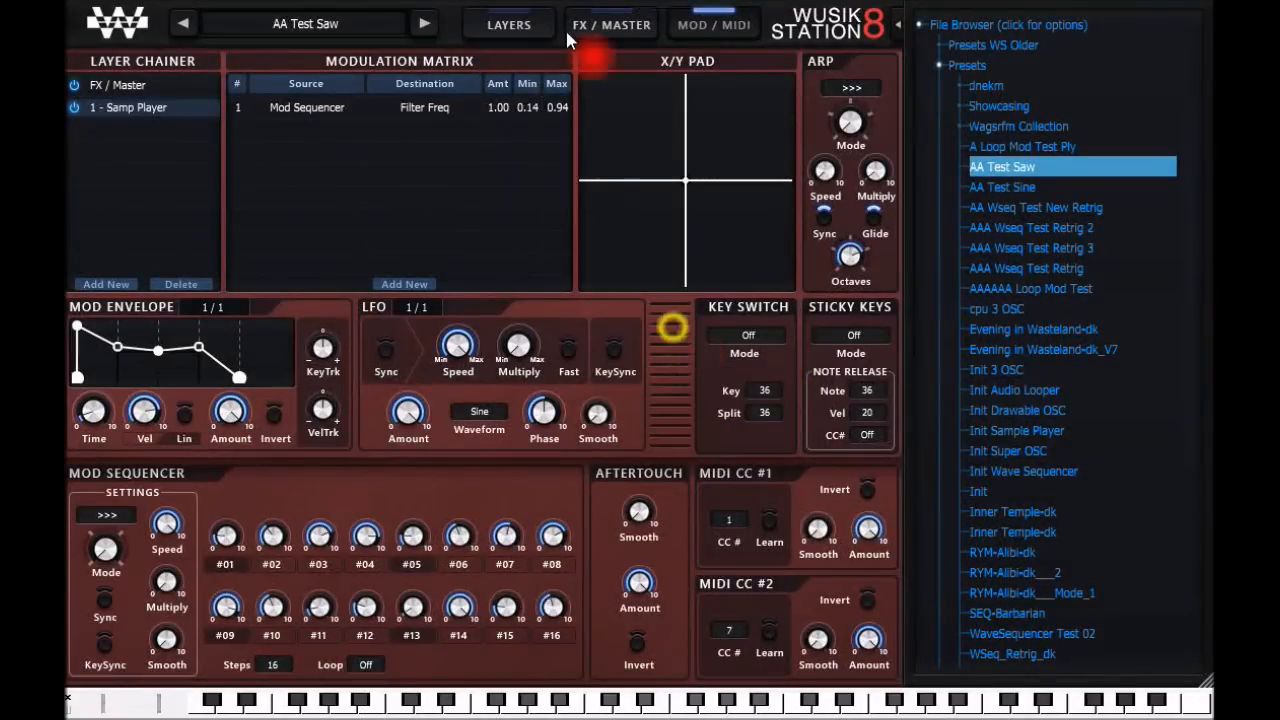
# Assign the layer's Volume to MIDI CC #1 using the mod wheel, and reset the Volume to its center value.
pyautogui.click(509, 24)
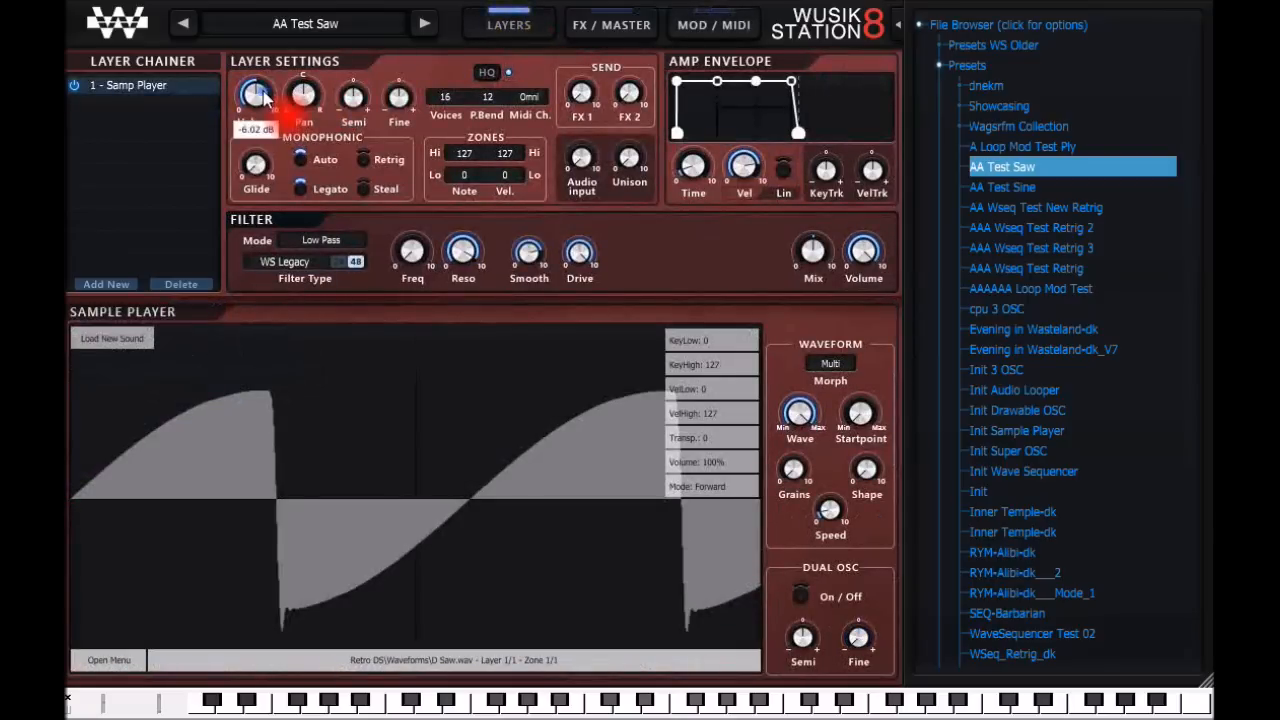
pyautogui.rightClick(264, 93)
pyautogui.click(355, 103)
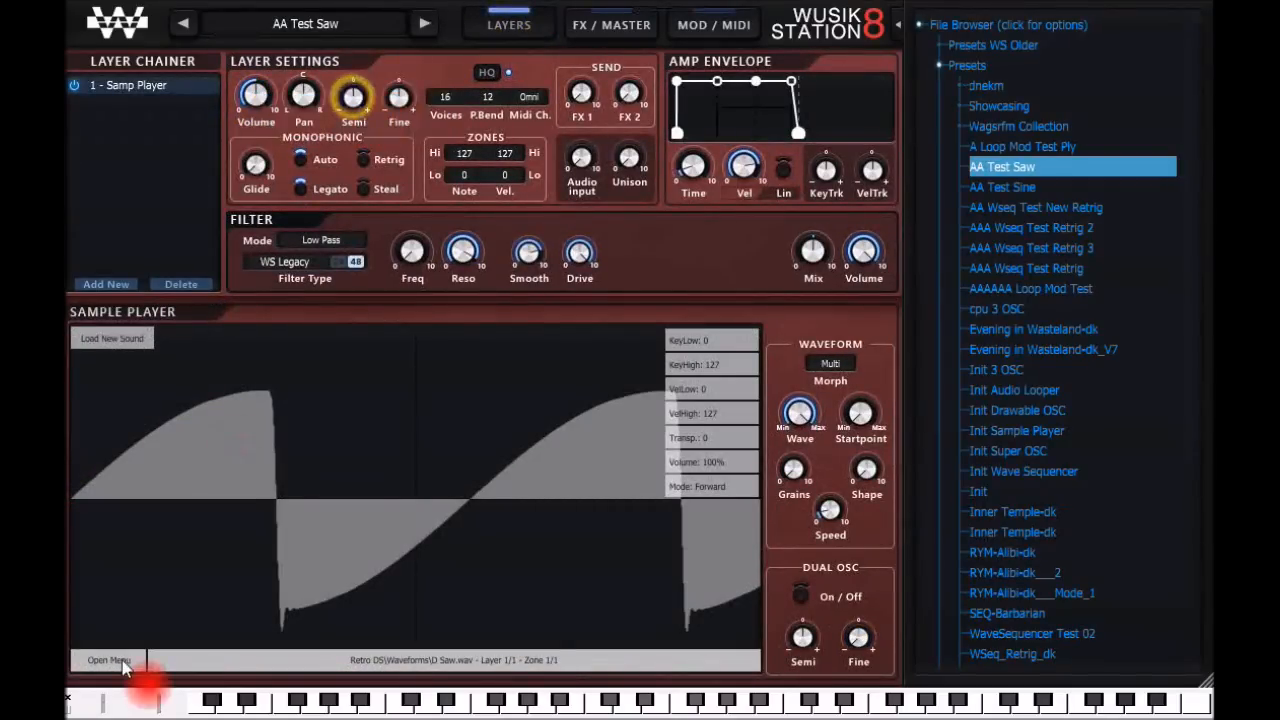
pyautogui.moveTo(165, 714); pyautogui.dragTo(164, 705)
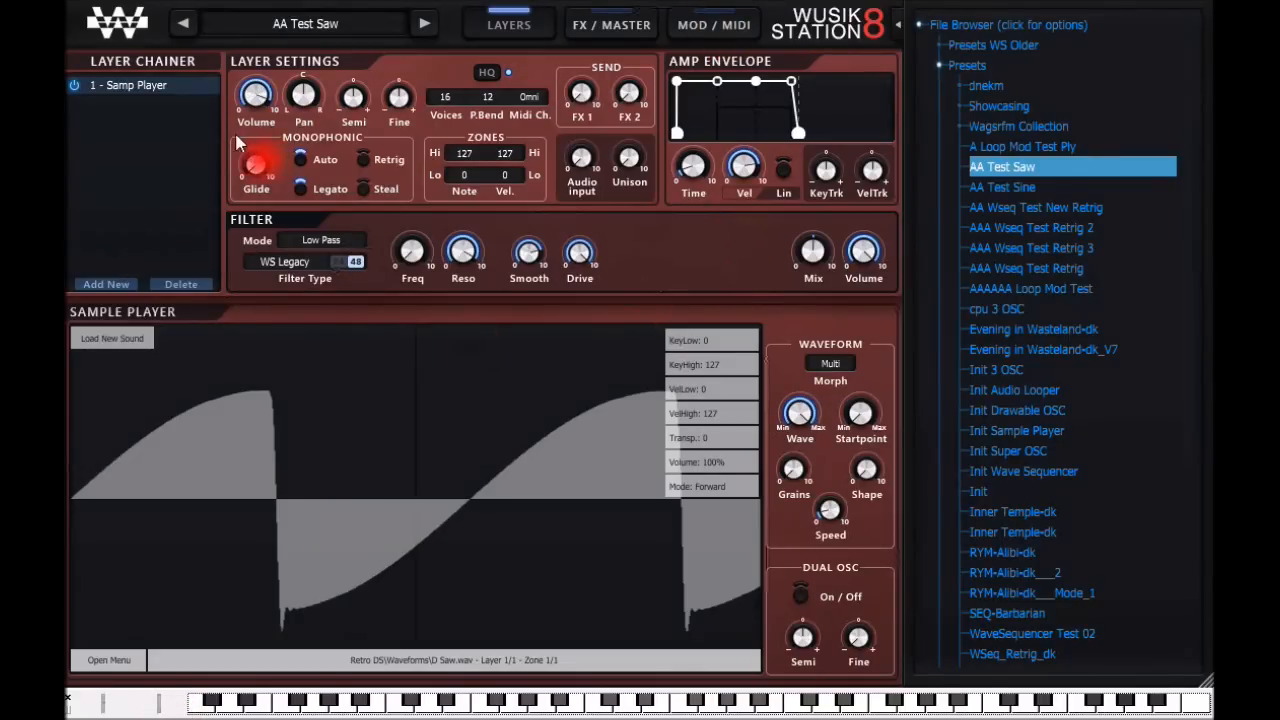
pyautogui.rightClick(257, 93)
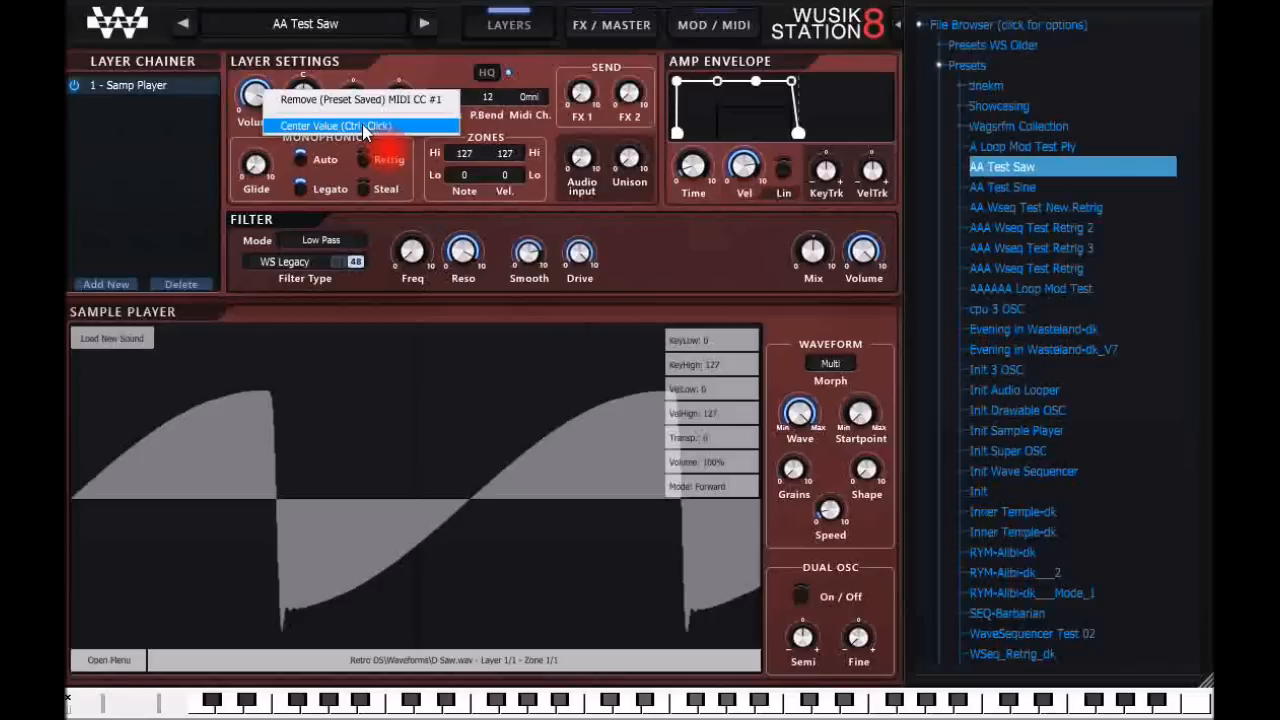
pyautogui.click(412, 121)
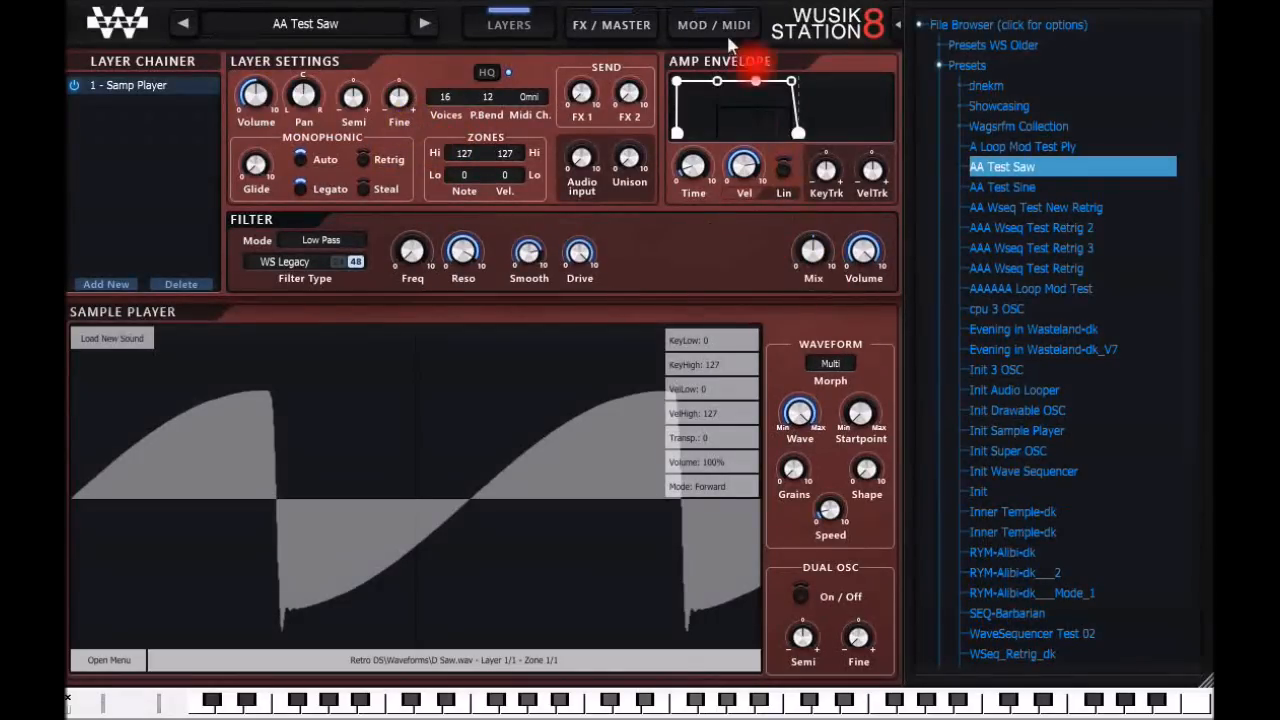
# Look over the effects and master page and the Samp Player layer's Sample Player options.
pyautogui.click(632, 27)
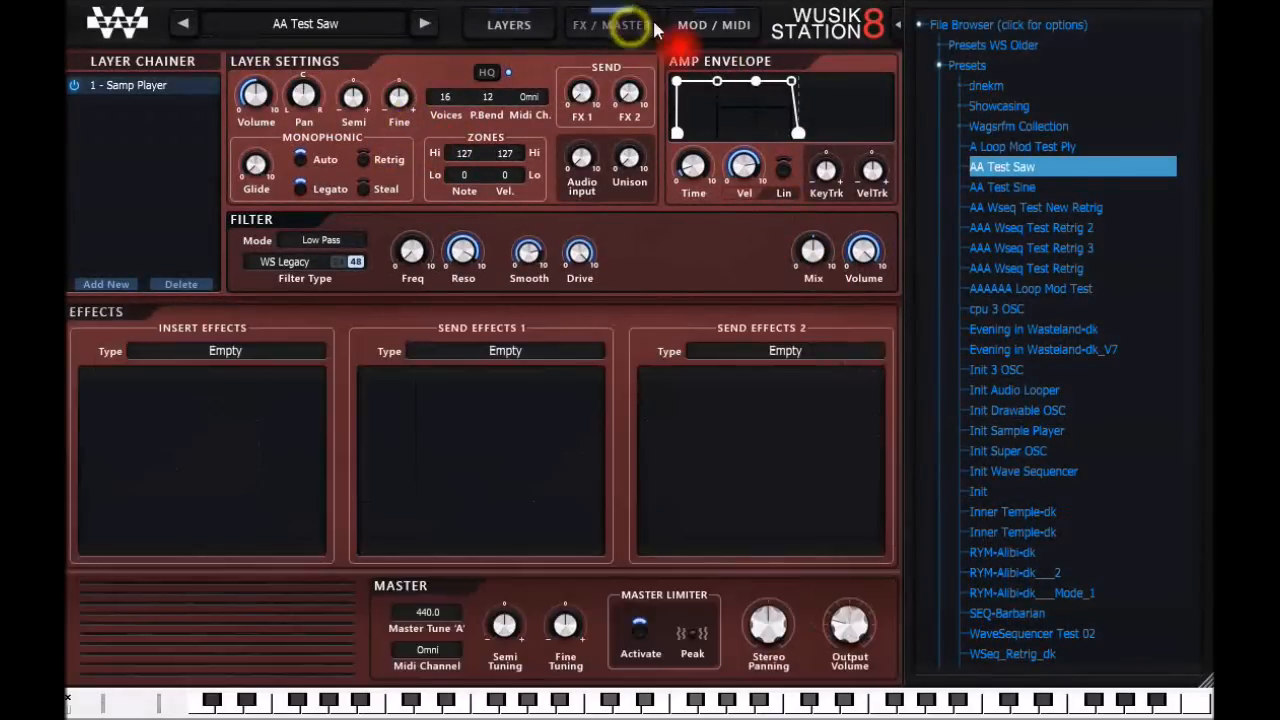
pyautogui.click(507, 26)
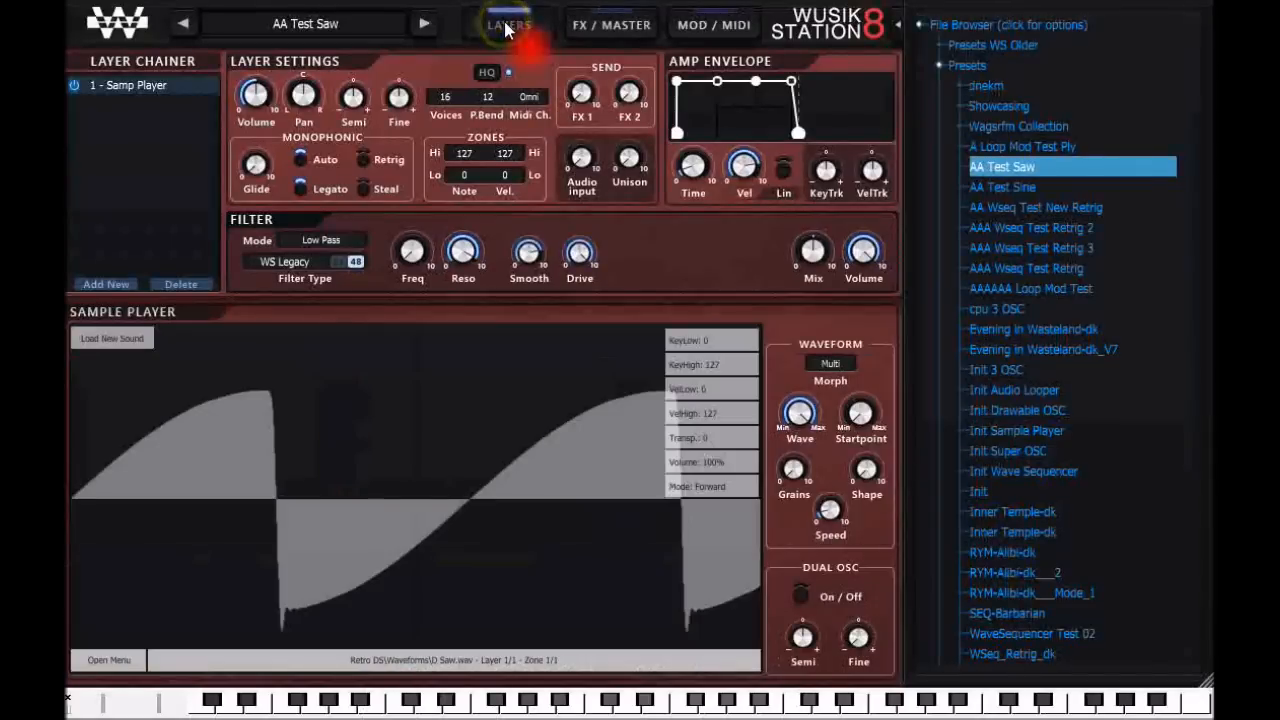
pyautogui.rightClick(145, 90)
pyautogui.moveTo(215, 100)
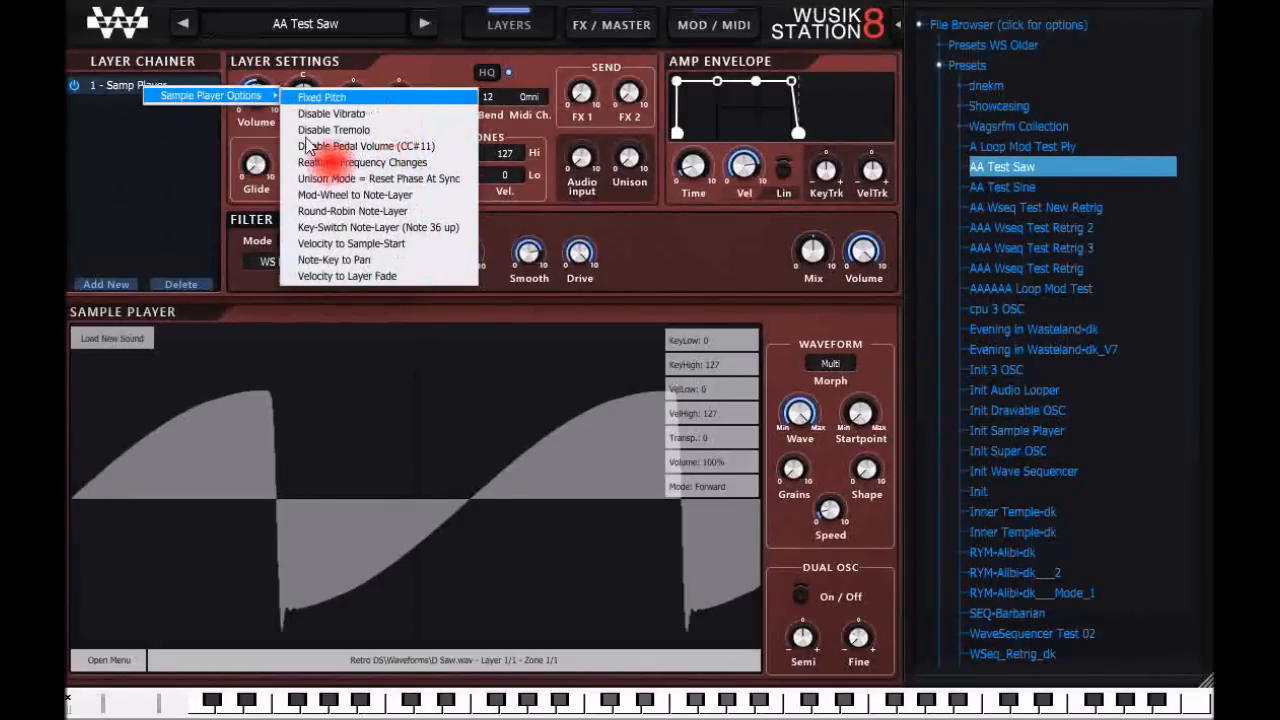
# Add a 3 OSC layer and check its options for each oscillator.
pyautogui.click(108, 284)
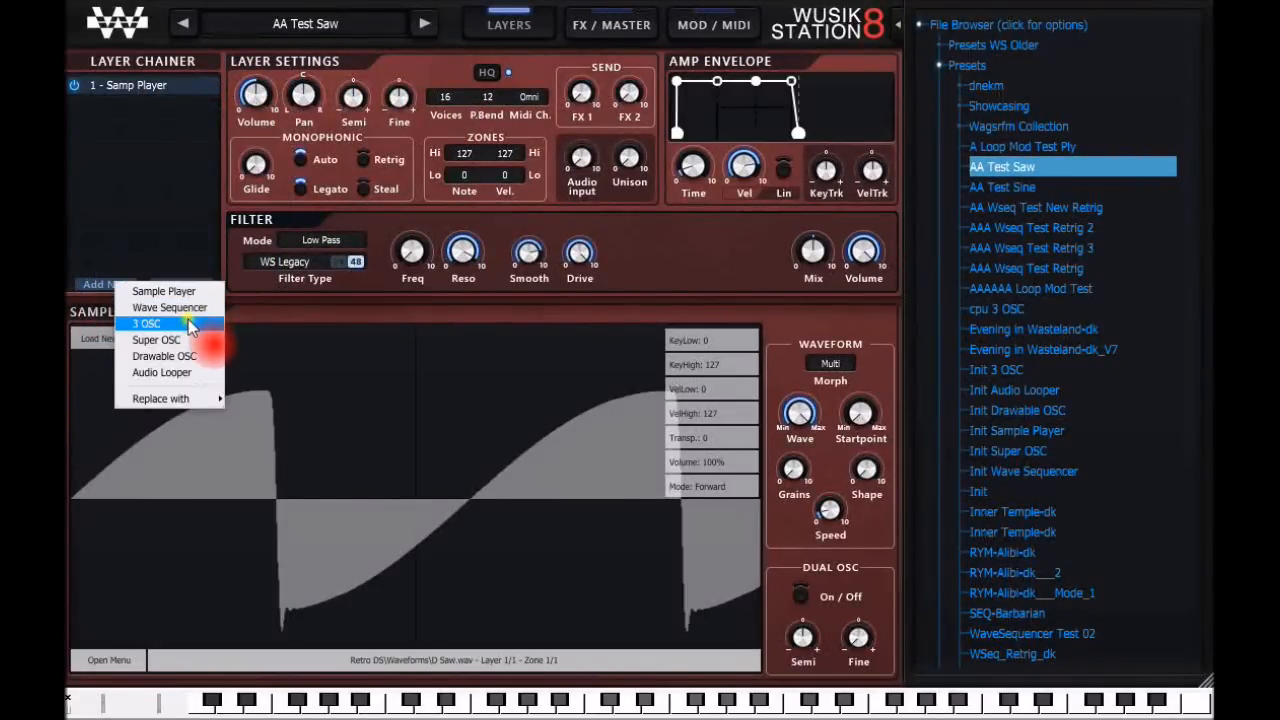
pyautogui.click(160, 323)
pyautogui.rightClick(150, 109)
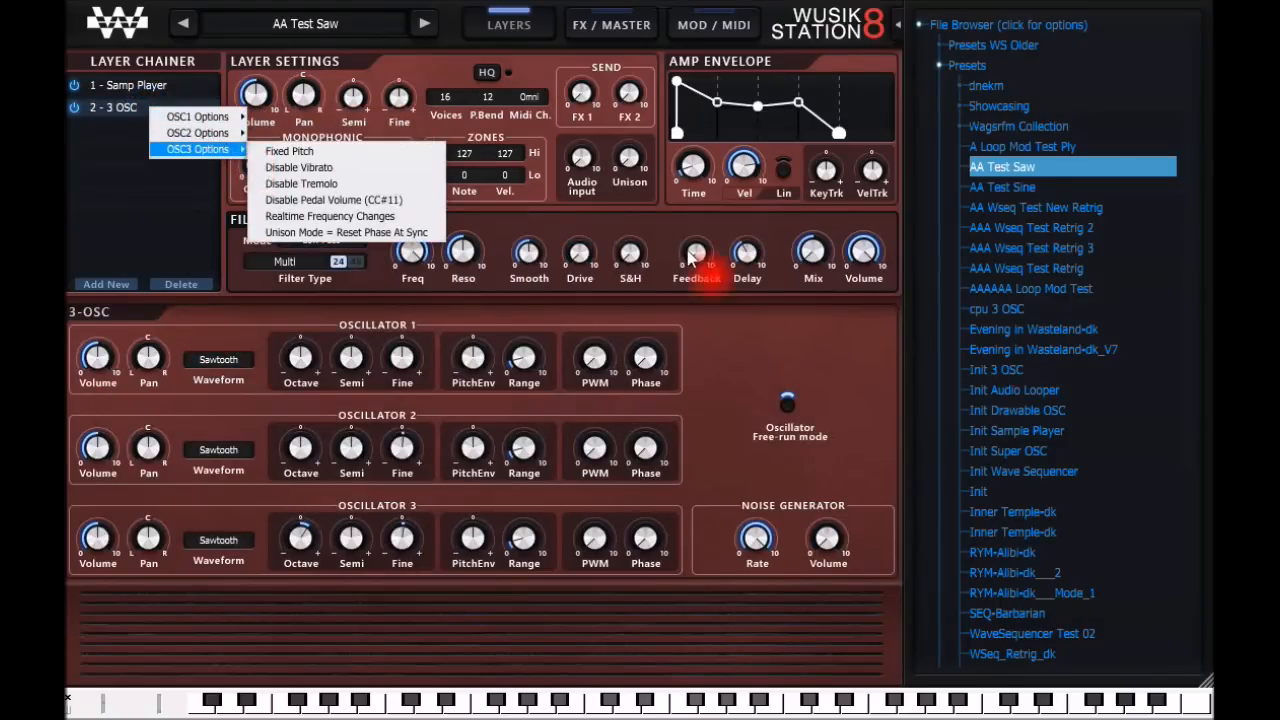
pyautogui.click(729, 228)
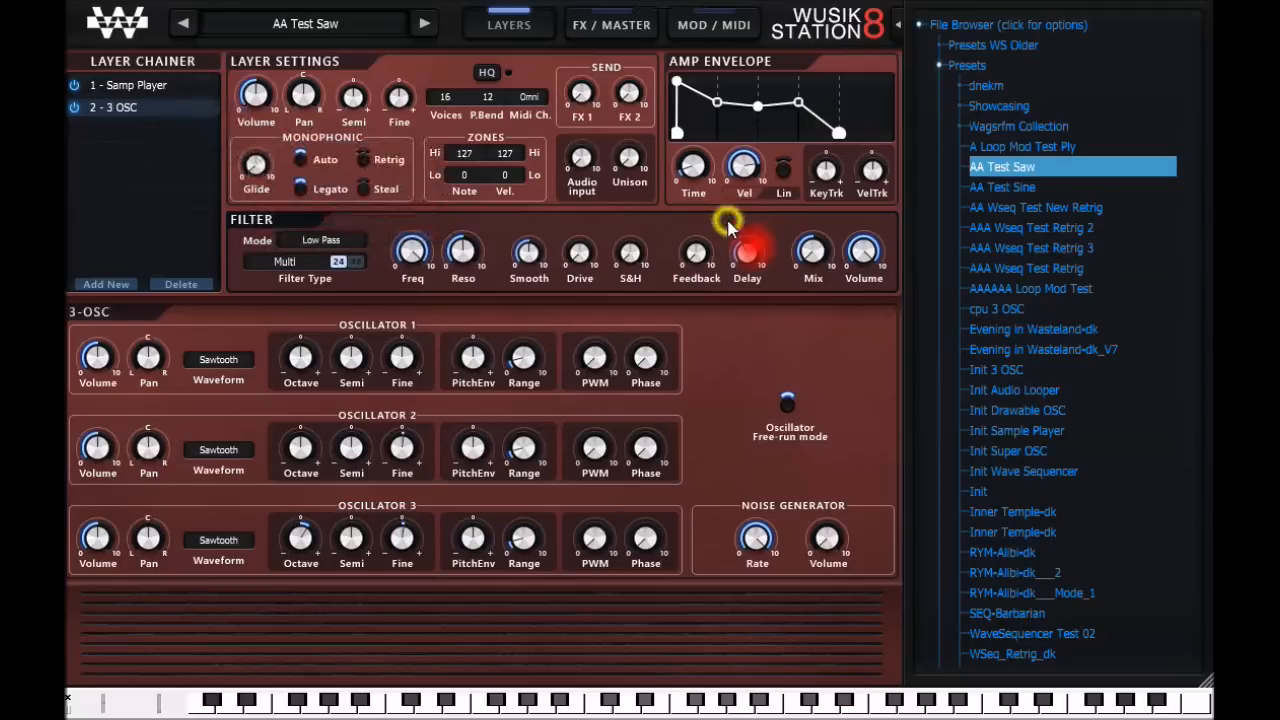
# Search the presets for the name "piano".
pyautogui.rightClick(1048, 170)
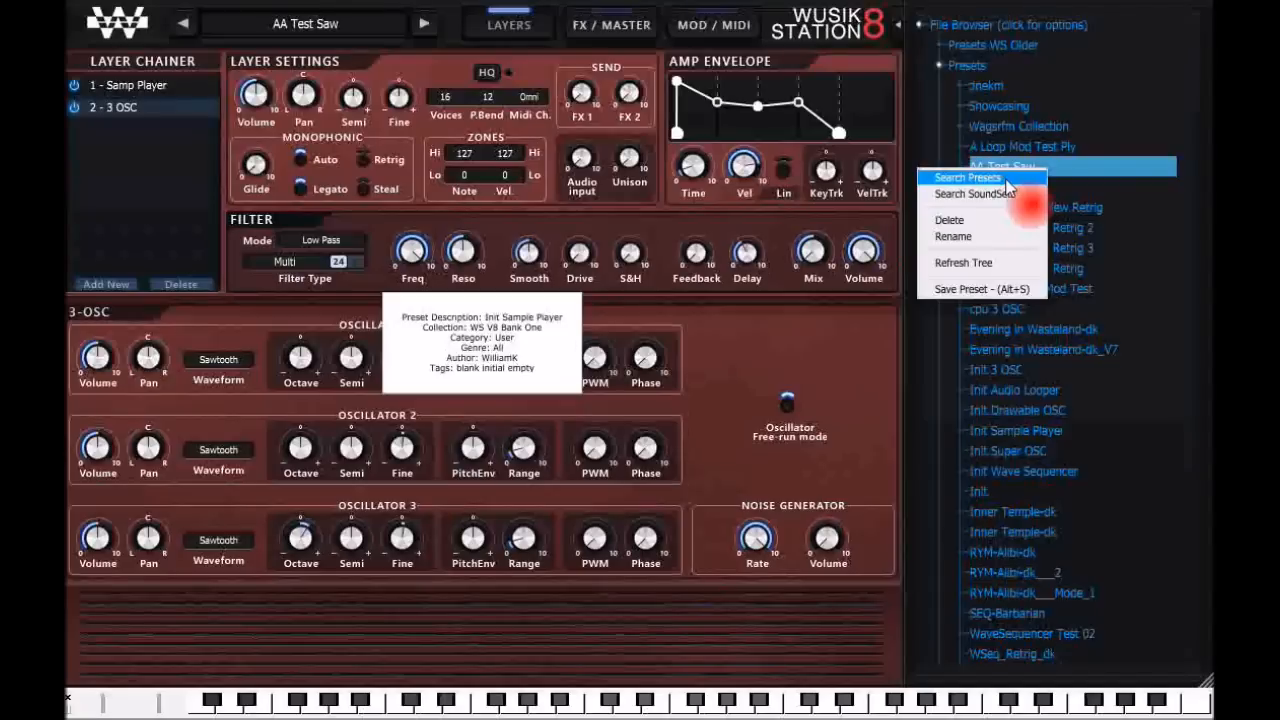
pyautogui.click(1006, 178)
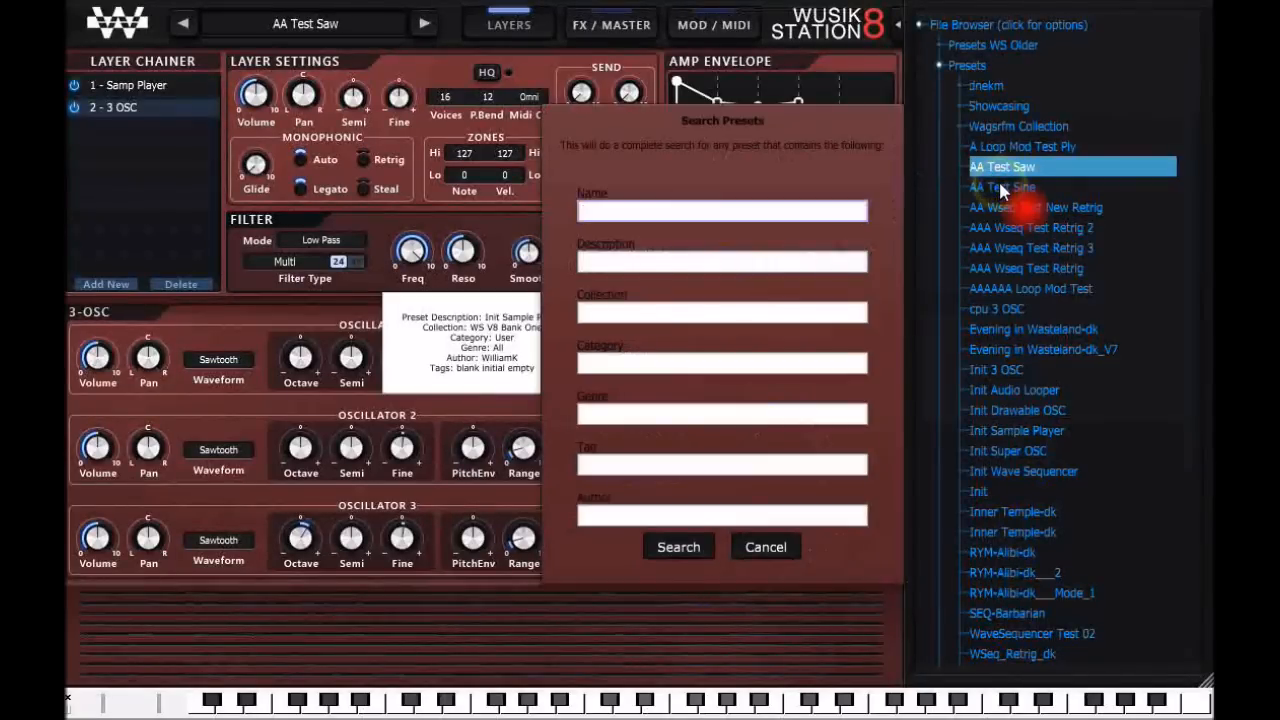
pyautogui.write('piano')
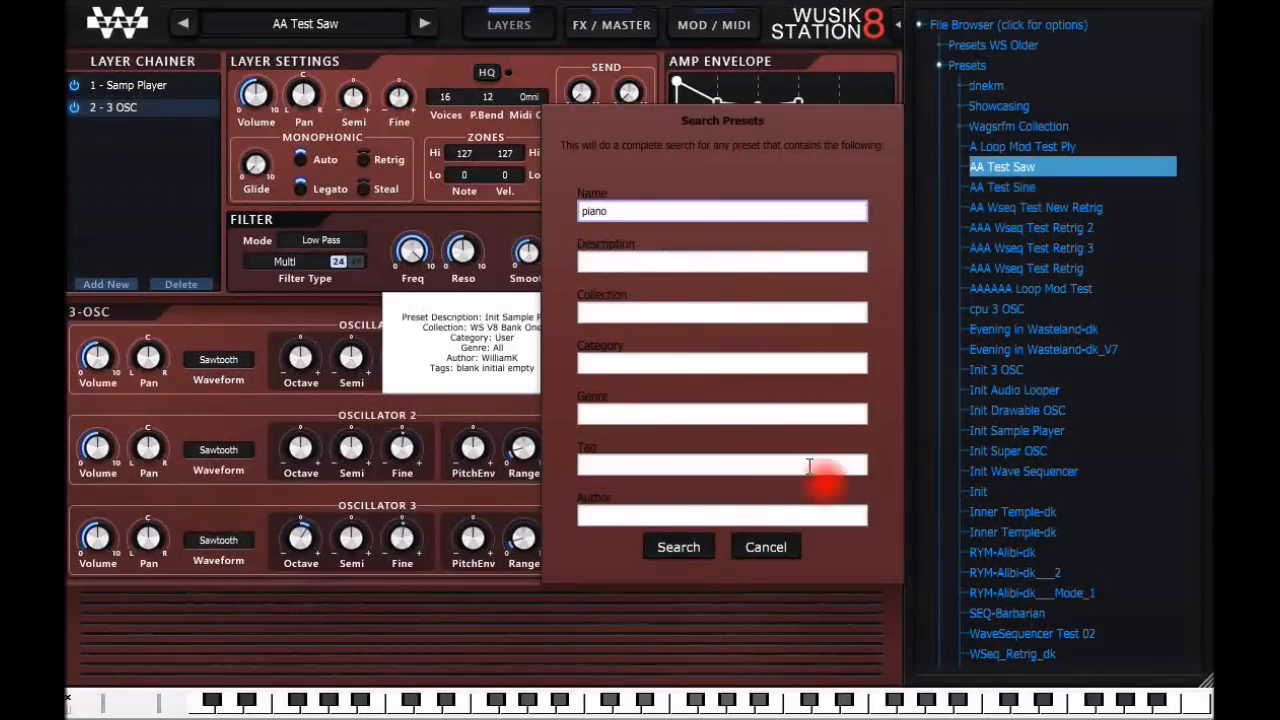
pyautogui.click(677, 546)
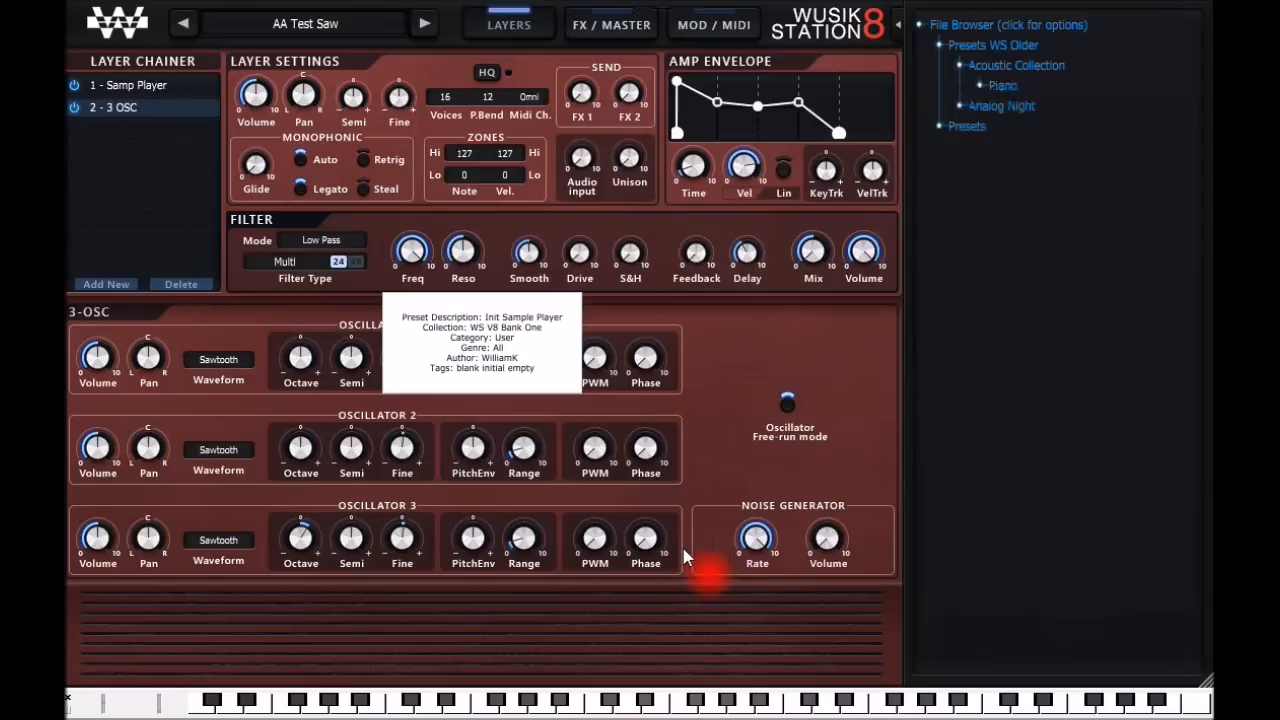